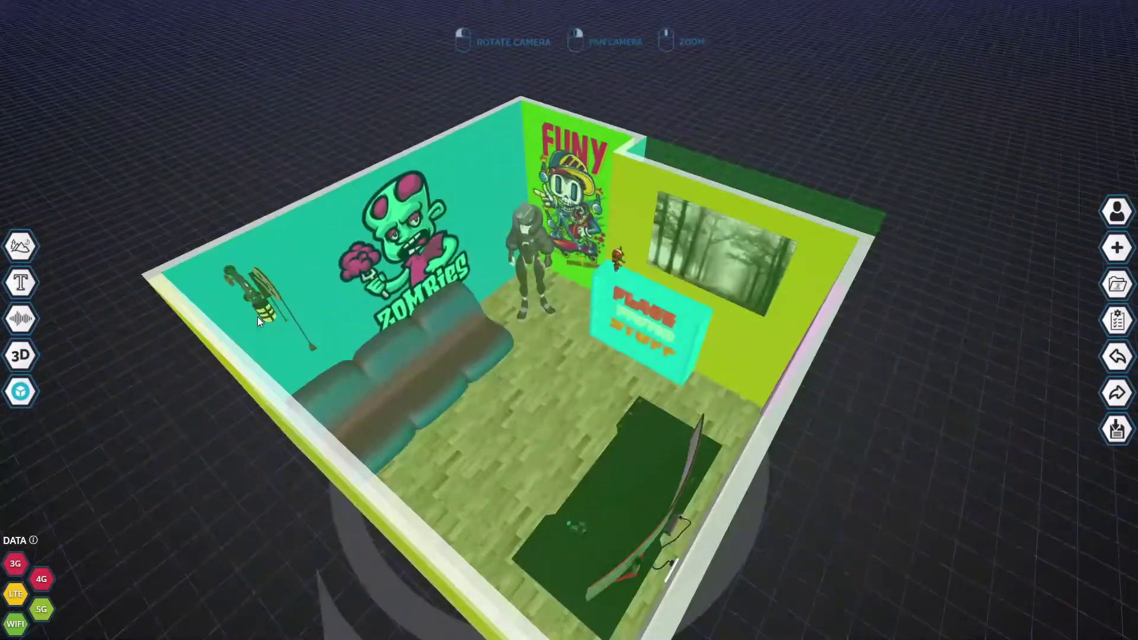
pyautogui.click(417, 382)
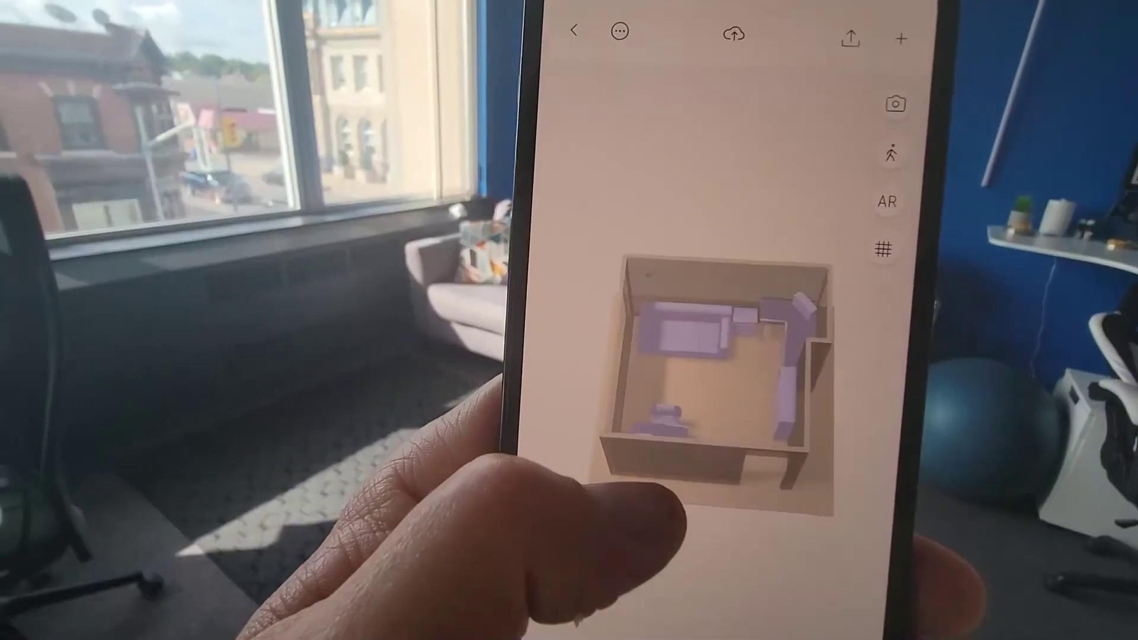
pyautogui.moveTo(676, 510); pyautogui.dragTo(415, 332)
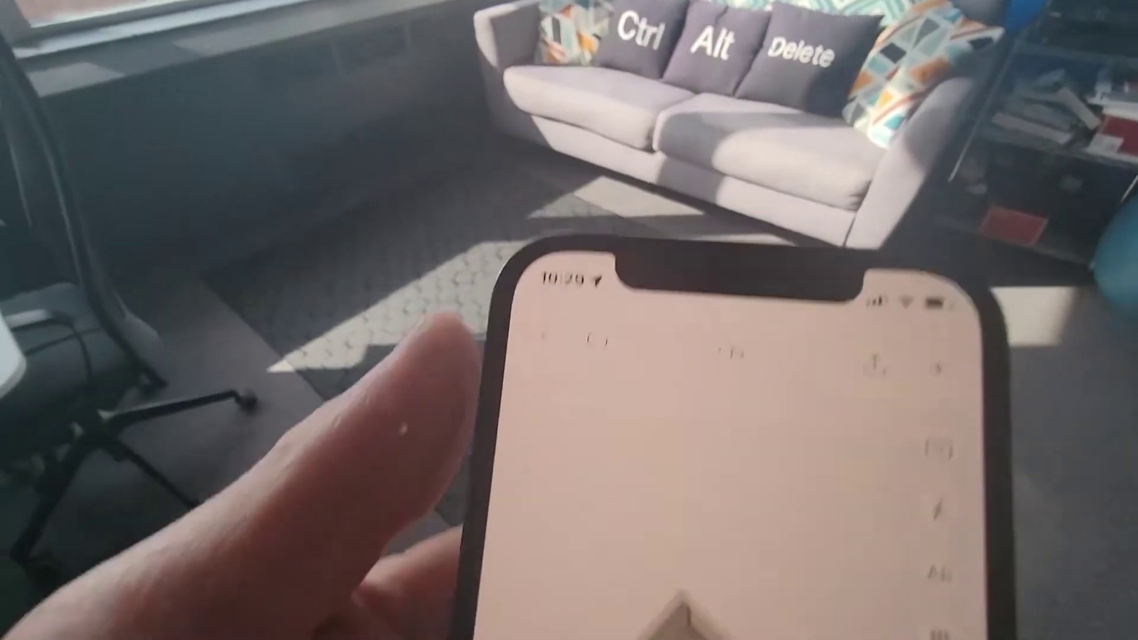
pyautogui.click(587, 388)
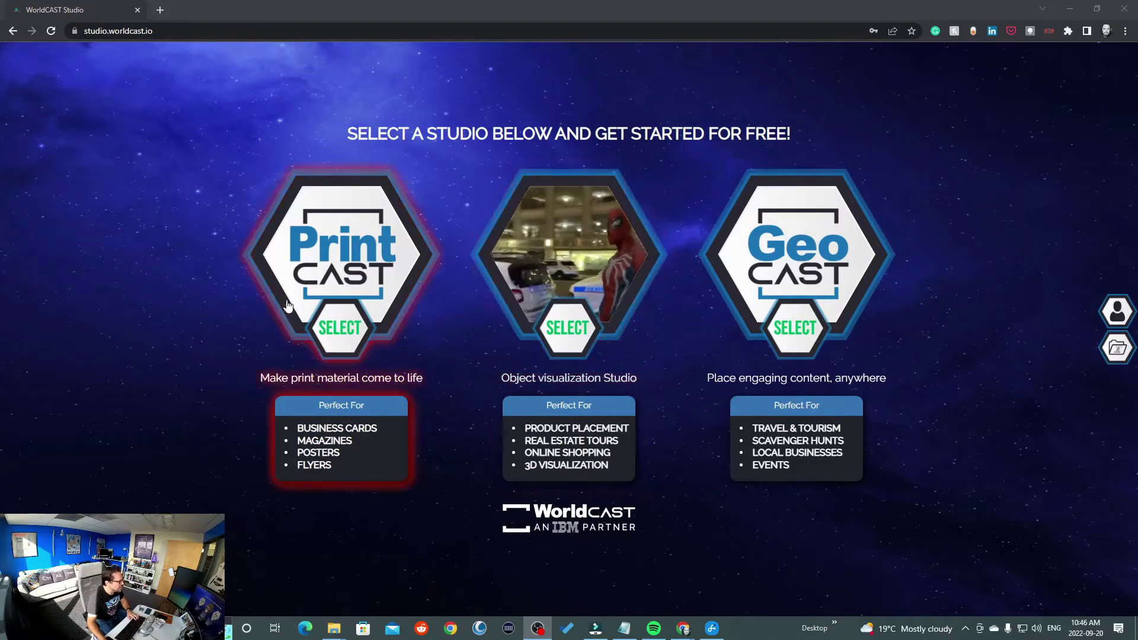
# - Start a new cast in the Object visualization Studio and name it Room Replacement
pyautogui.moveTo(520, 252)
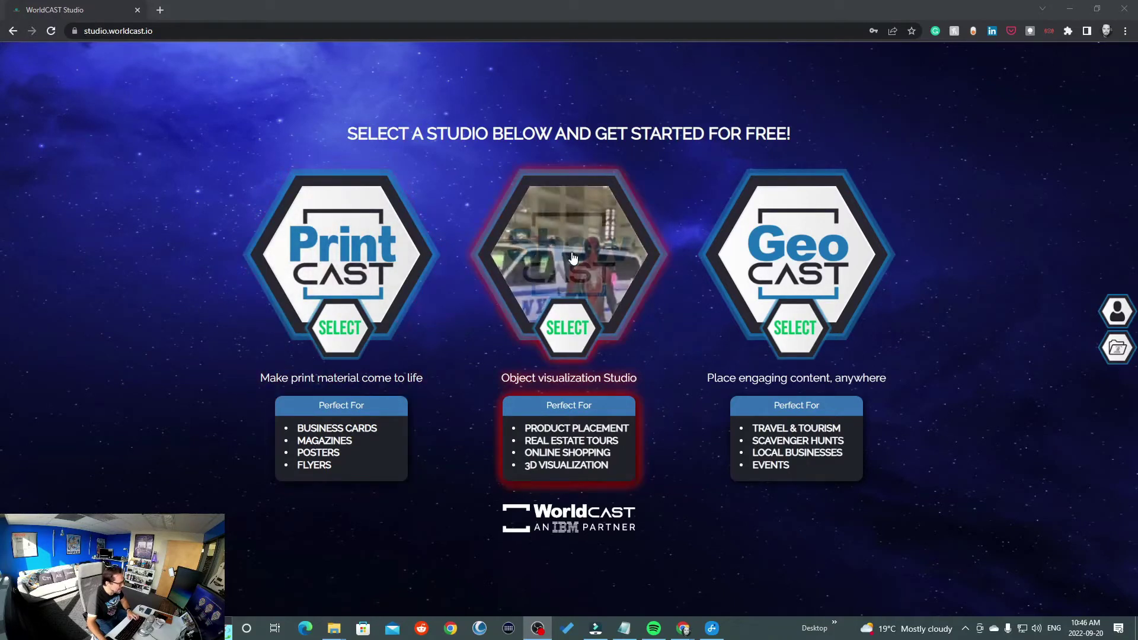
pyautogui.click(535, 261)
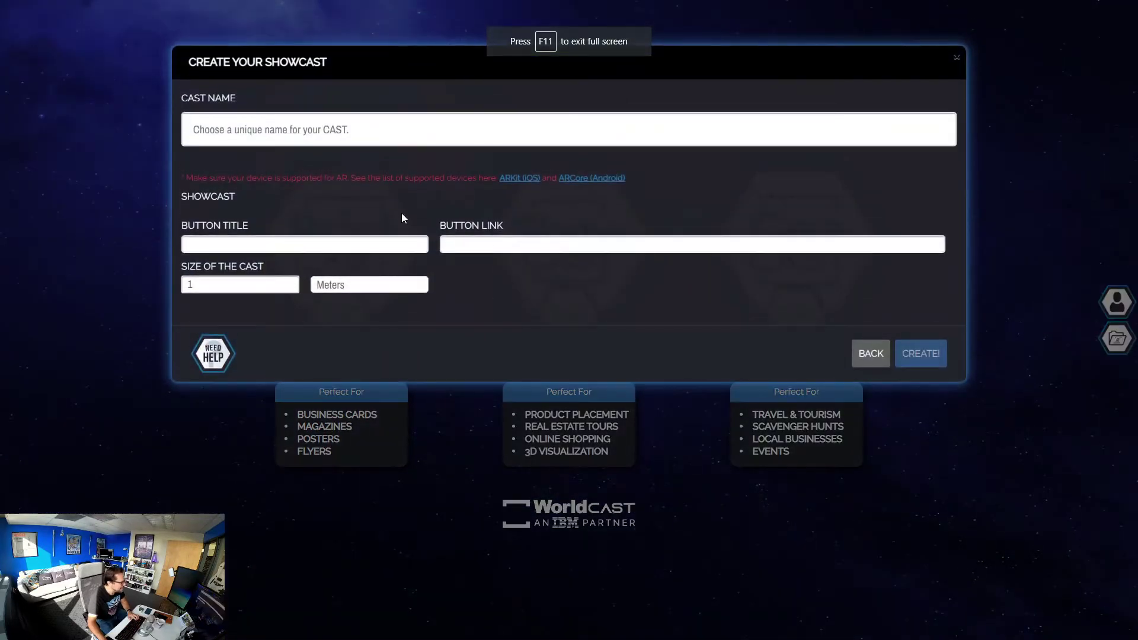
pyautogui.click(299, 129)
pyautogui.write('R')
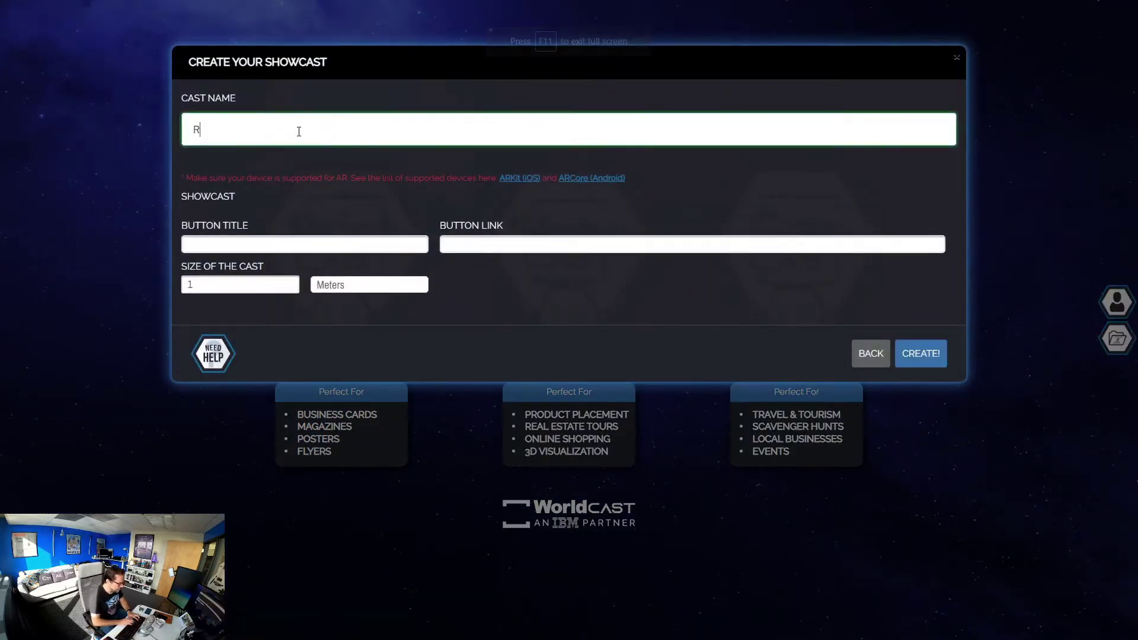
pyautogui.write('oom Replacement')
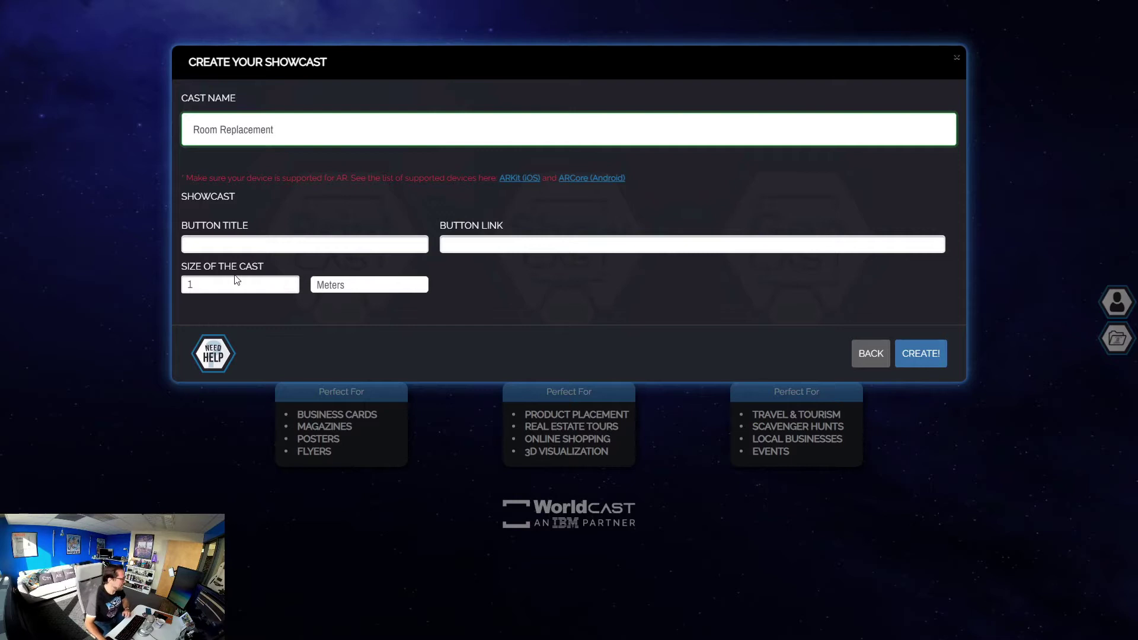
# - Set the size of the cast to 8 feet and create the cast
pyautogui.moveTo(221, 280); pyautogui.dragTo(166, 291)
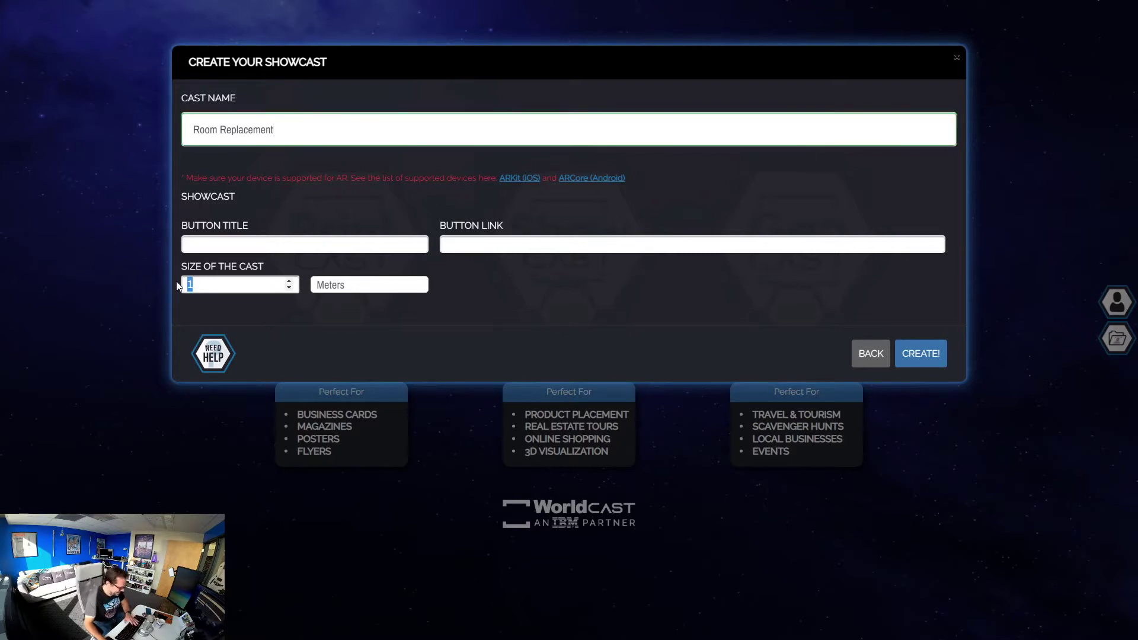
pyautogui.click(342, 288)
pyautogui.click(332, 336)
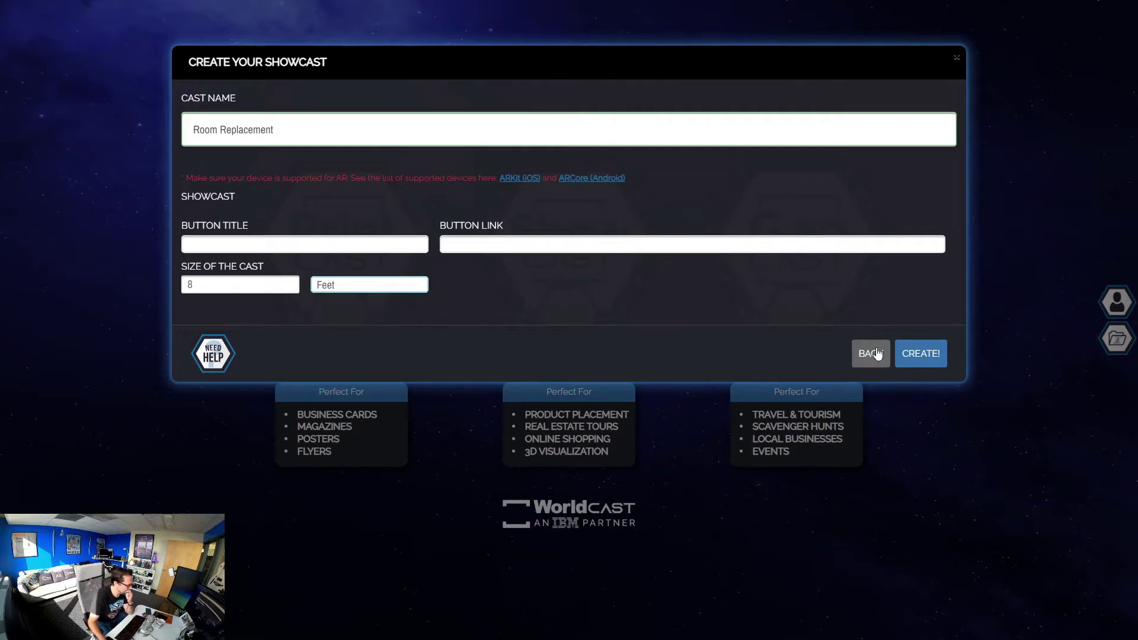
pyautogui.click(907, 355)
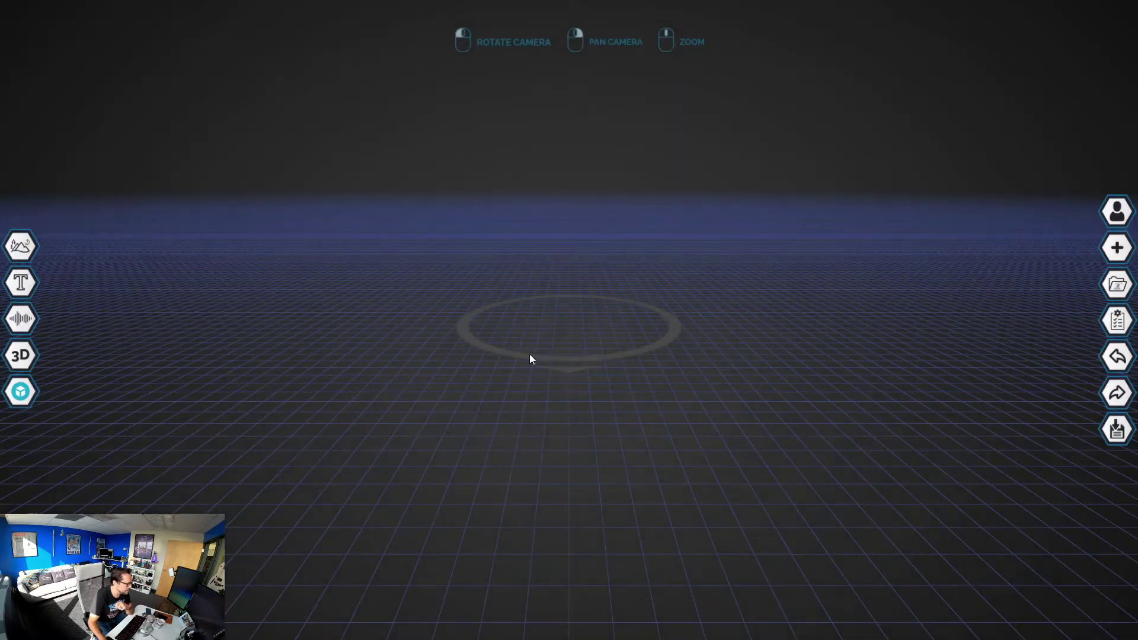
# - Upload the custom 3D model file poly (14).glb with the object title Room Scan
pyautogui.scroll(5, 527, 359)
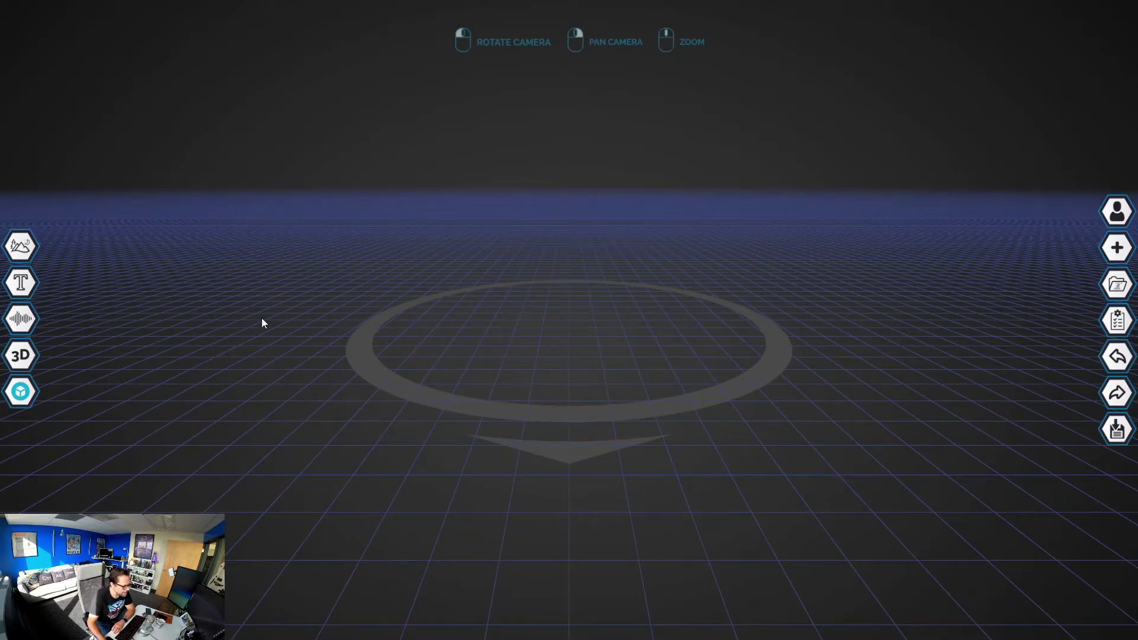
pyautogui.moveTo(82, 345)
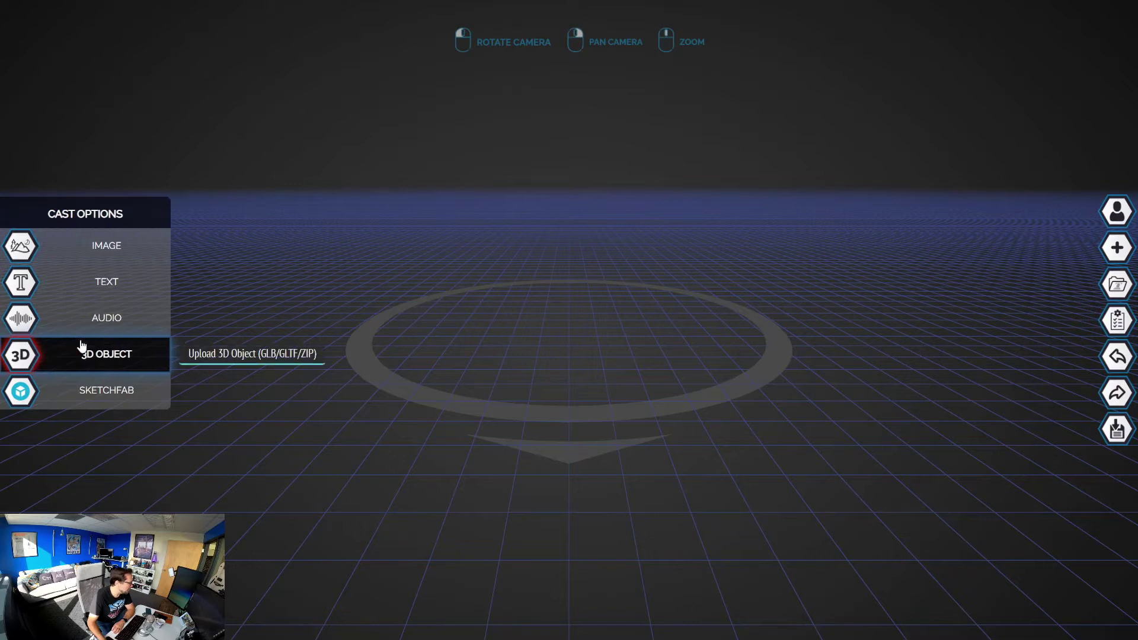
pyautogui.click(17, 355)
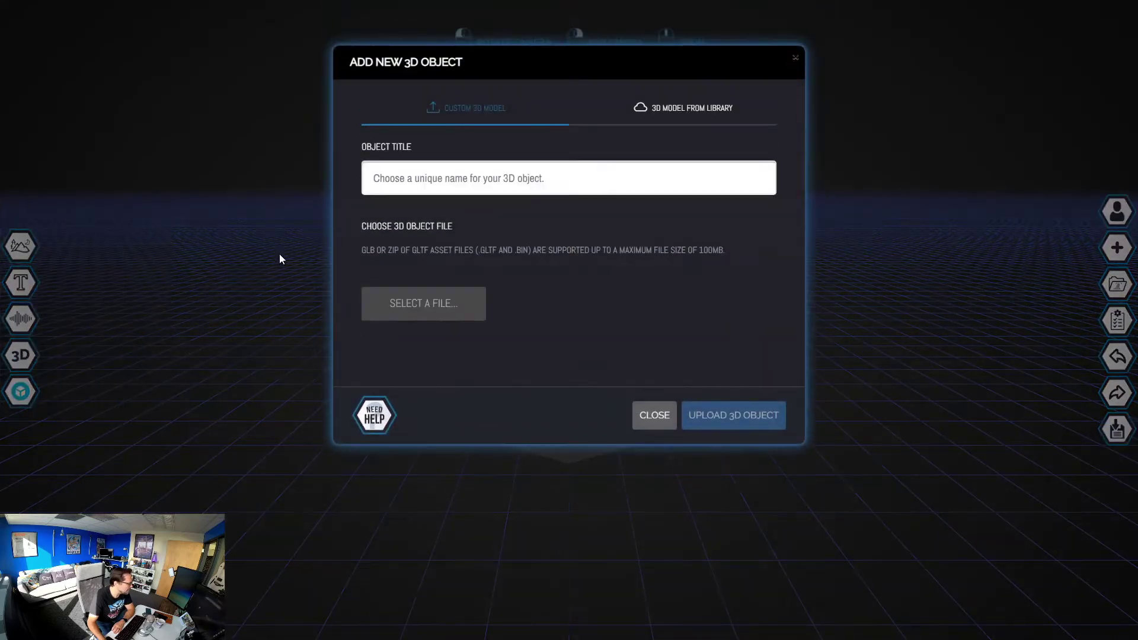
pyautogui.click(432, 309)
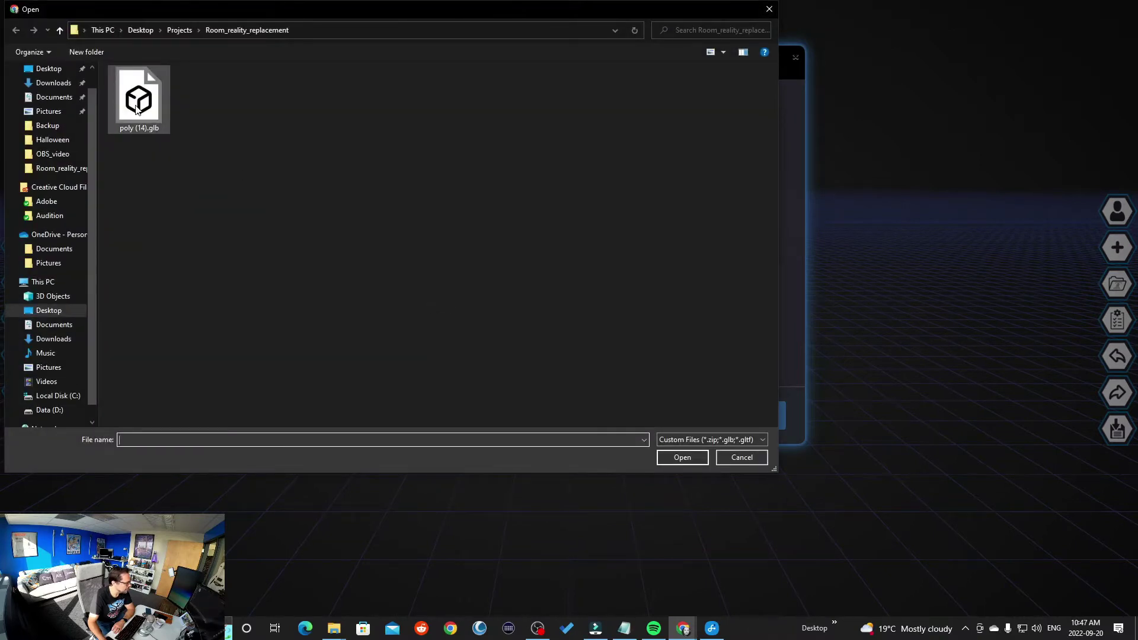
pyautogui.doubleClick(137, 110)
pyautogui.click(433, 172)
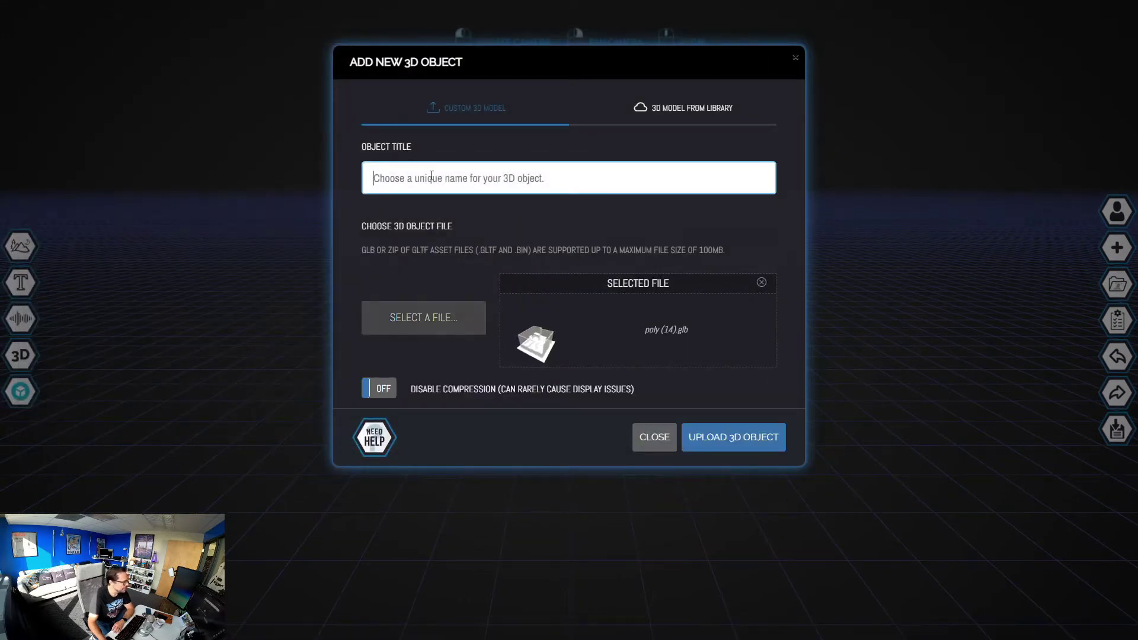
pyautogui.write('Room Scan')
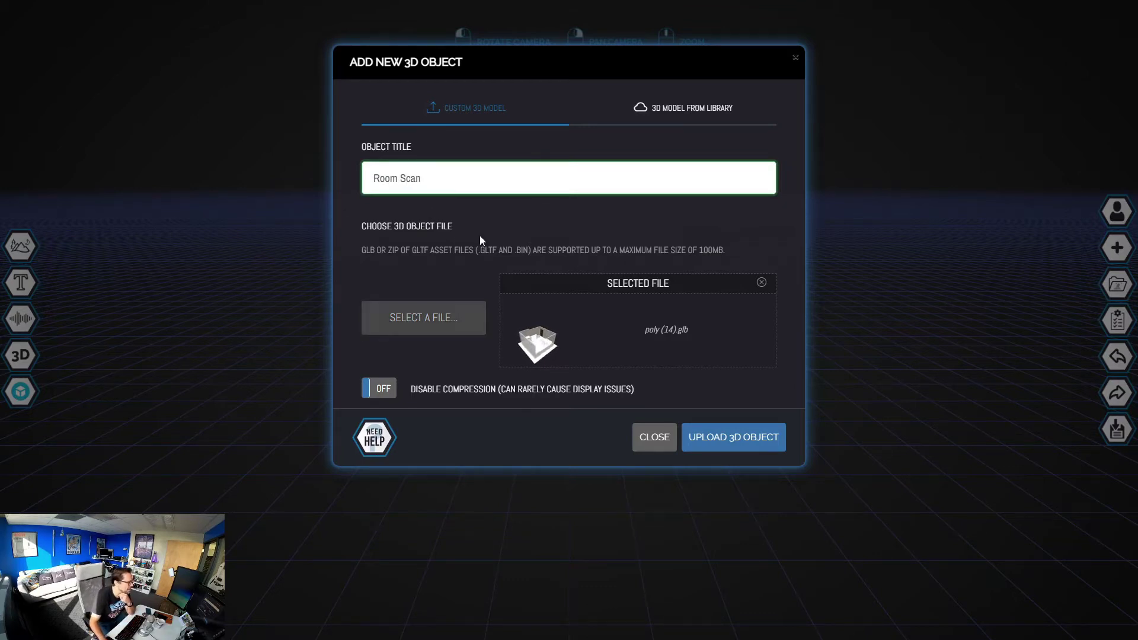
pyautogui.click(735, 439)
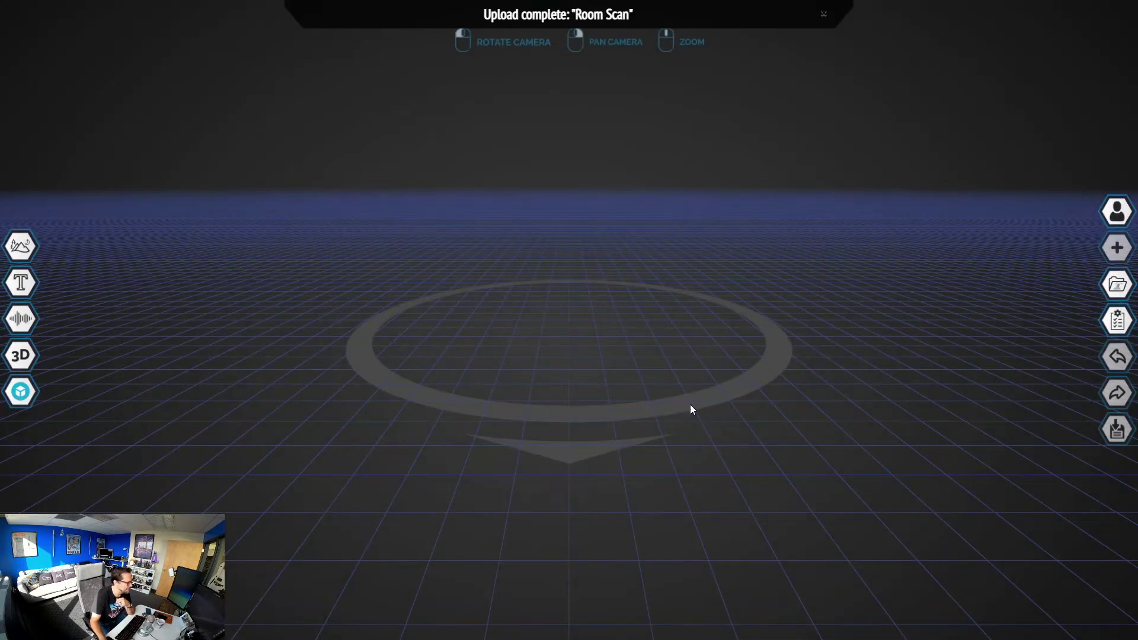
# - Open the Room Scan object in the model editor and delete the room's floor mesh
pyautogui.moveTo(674, 389); pyautogui.dragTo(648, 406)
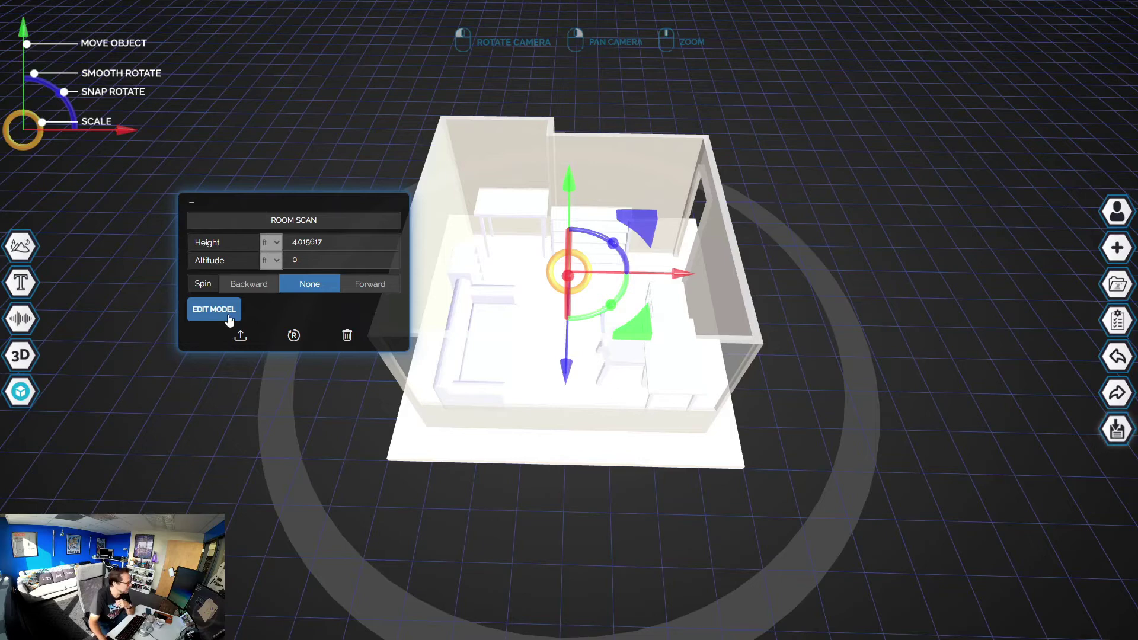
pyautogui.moveTo(578, 429); pyautogui.dragTo(671, 454)
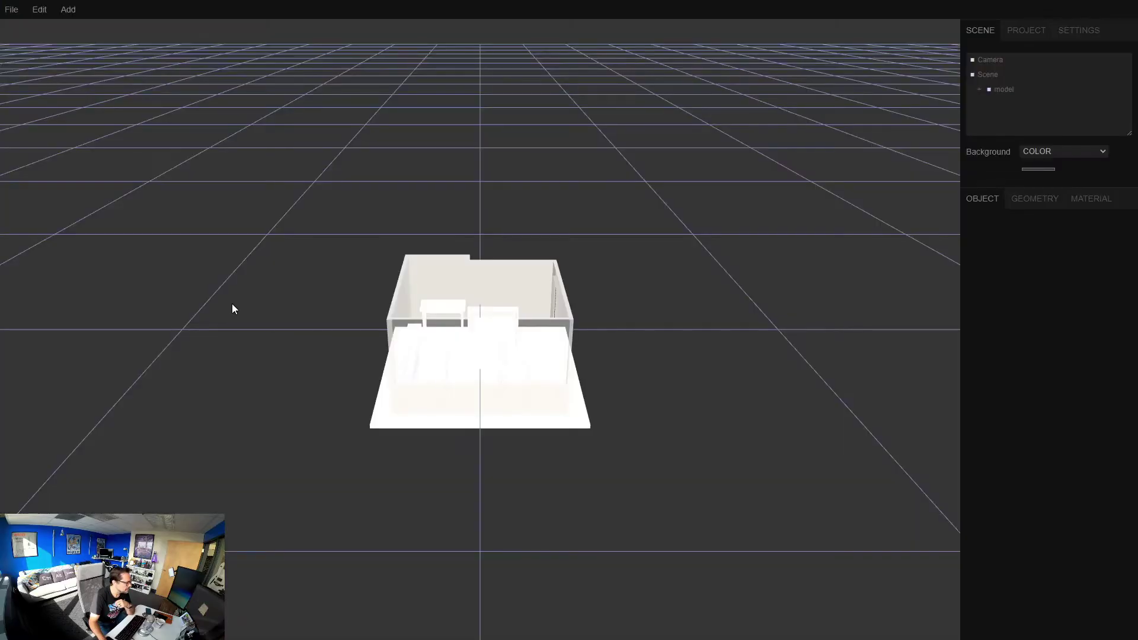
pyautogui.click(579, 429)
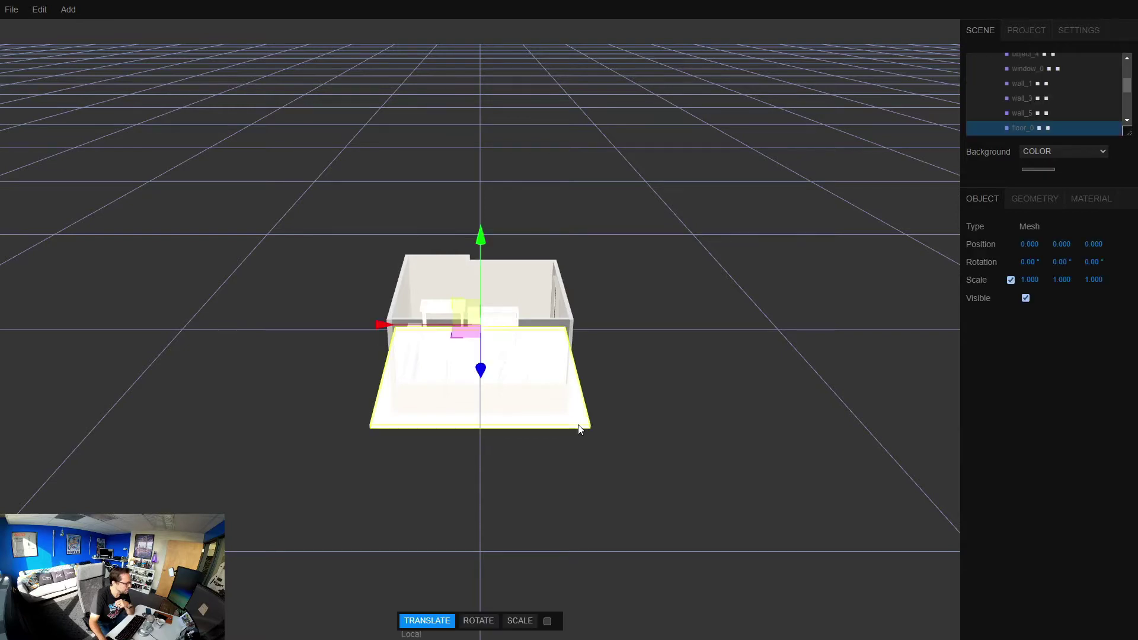
pyautogui.moveTo(591, 426); pyautogui.dragTo(567, 439)
pyautogui.click(560, 431)
pyautogui.scroll(5, 592, 421)
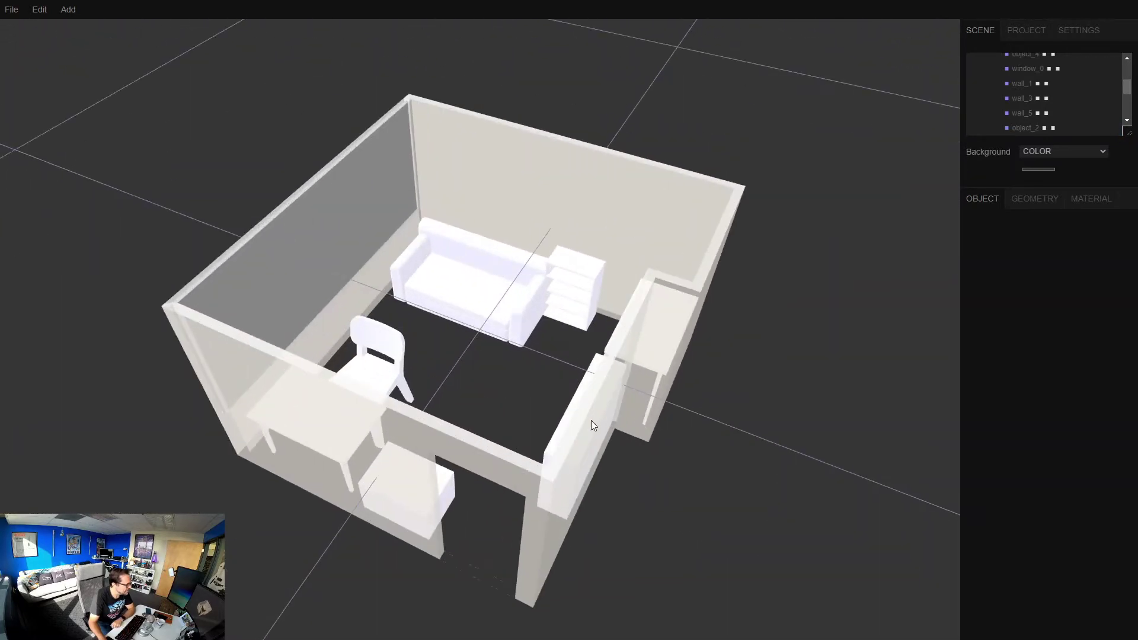
# - Set the material colour of the wall behind the sofa to blue, RGB 0, 123, 255, and disable its transparency
pyautogui.click(640, 191)
pyautogui.moveTo(601, 202); pyautogui.dragTo(613, 191)
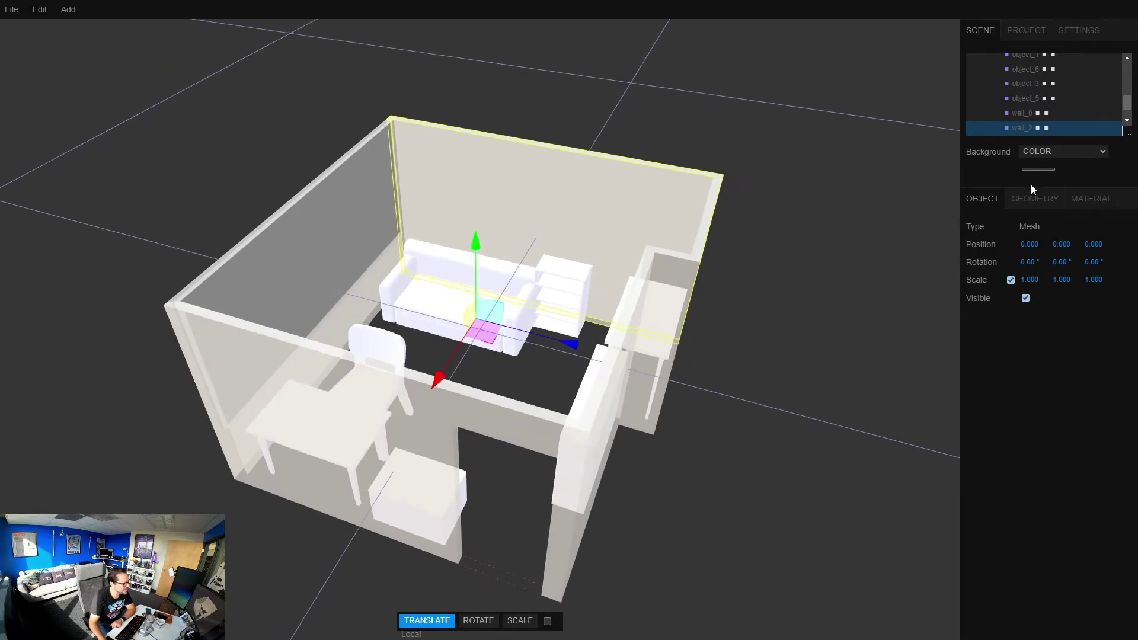
pyautogui.click(1092, 198)
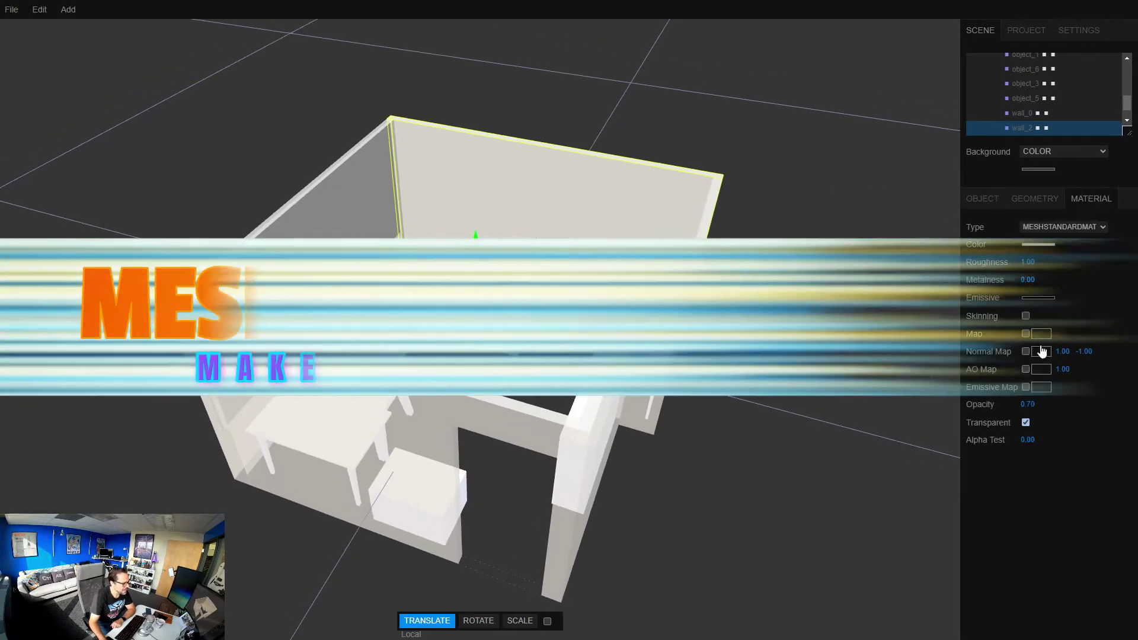
pyautogui.click(1040, 246)
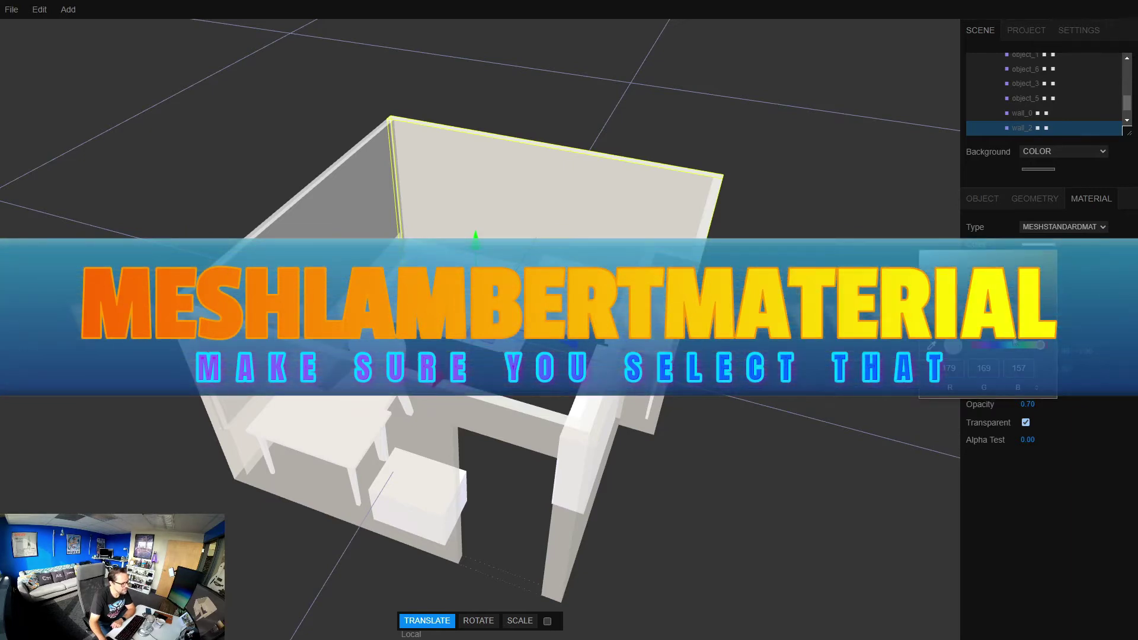
pyautogui.moveTo(1015, 345); pyautogui.dragTo(1003, 345)
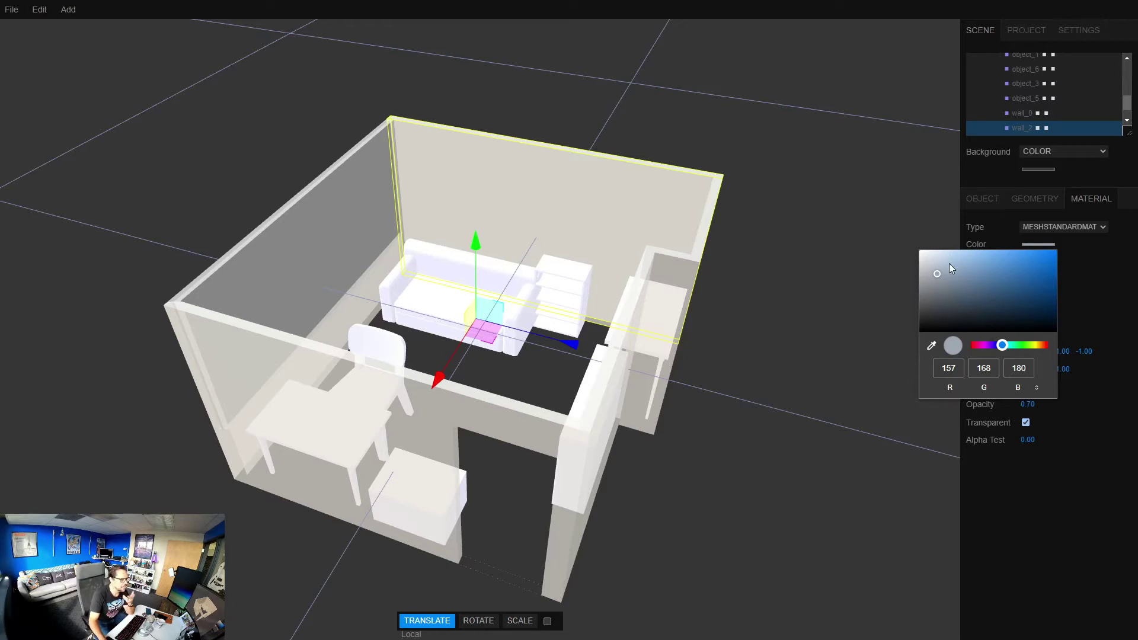
pyautogui.moveTo(948, 265); pyautogui.dragTo(1040, 254)
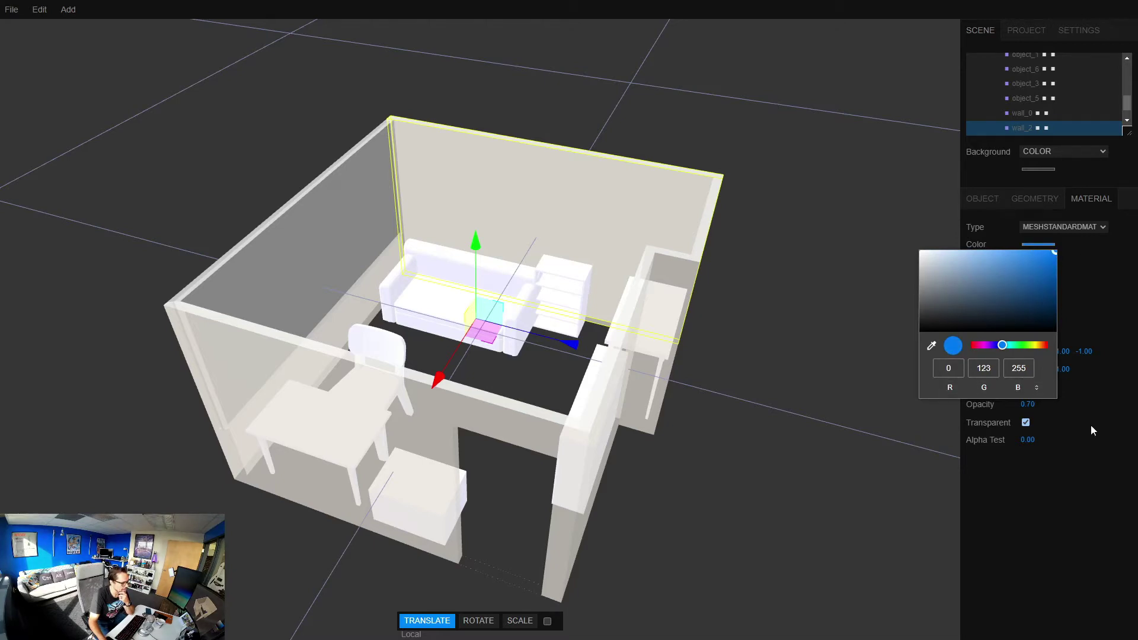
pyautogui.click(1079, 439)
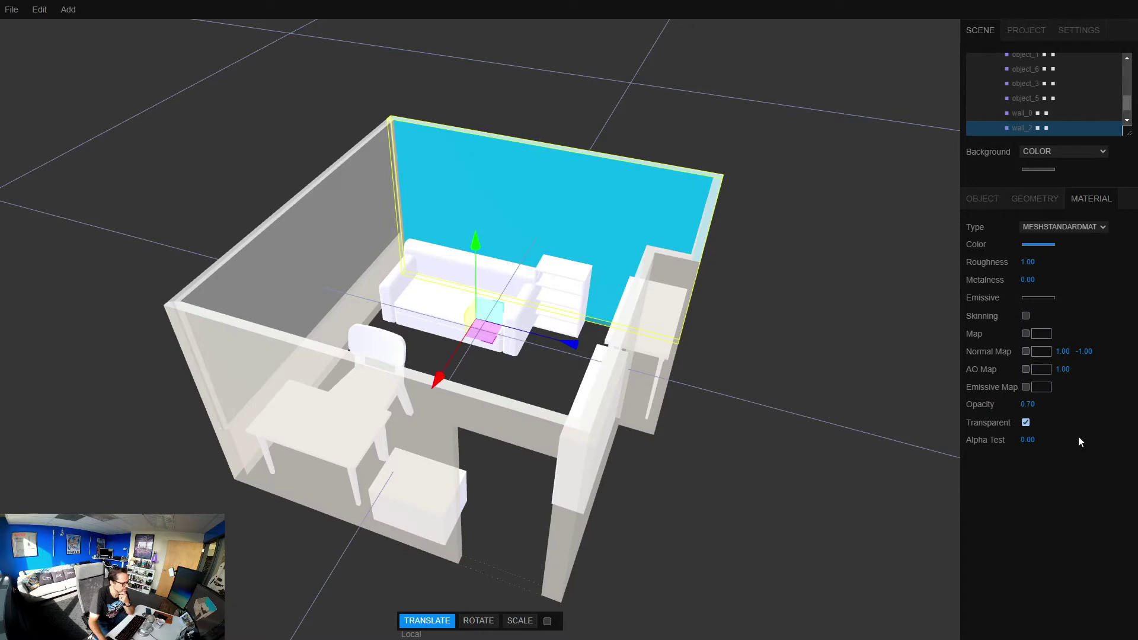
pyautogui.click(1026, 423)
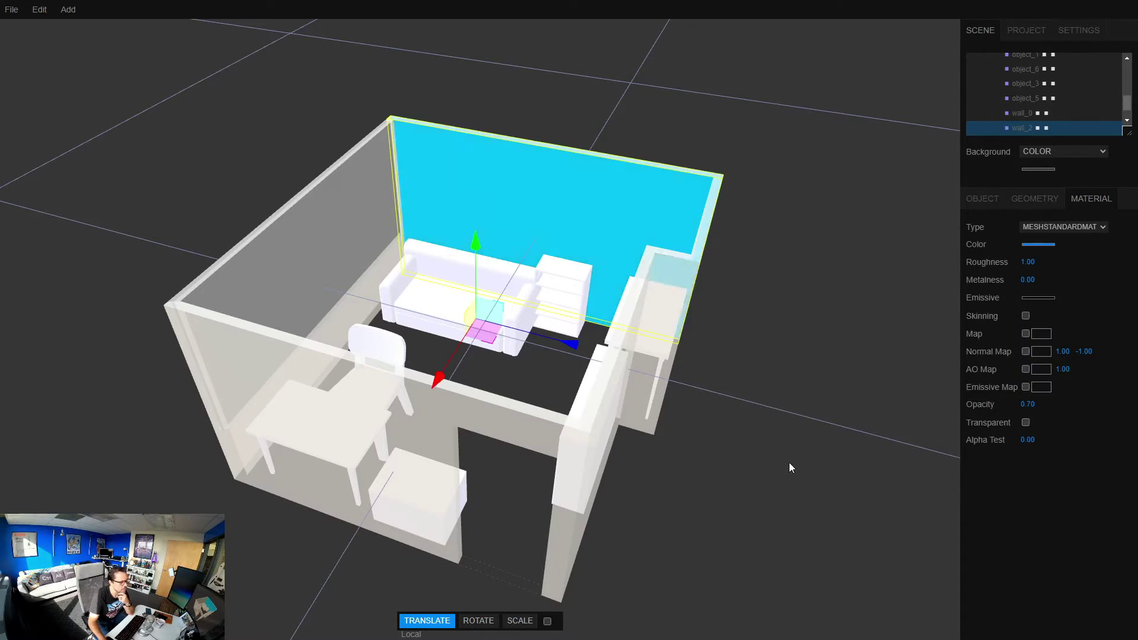
# - Recolour the wall with the doorway opening teal
pyautogui.moveTo(790, 465); pyautogui.dragTo(764, 311)
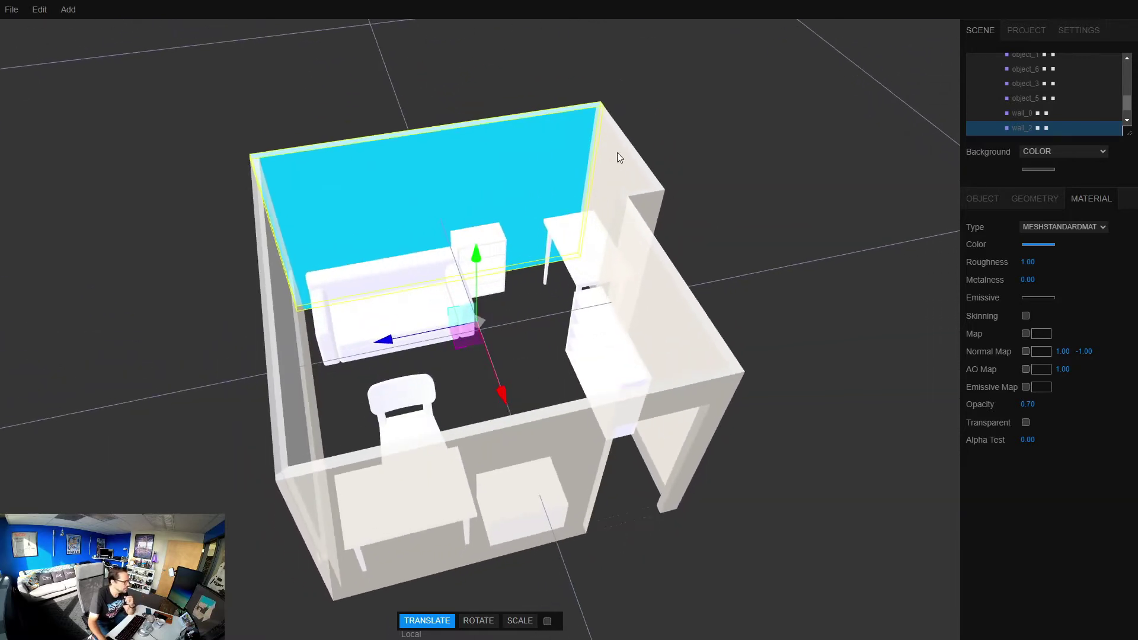
pyautogui.moveTo(623, 182); pyautogui.dragTo(679, 252)
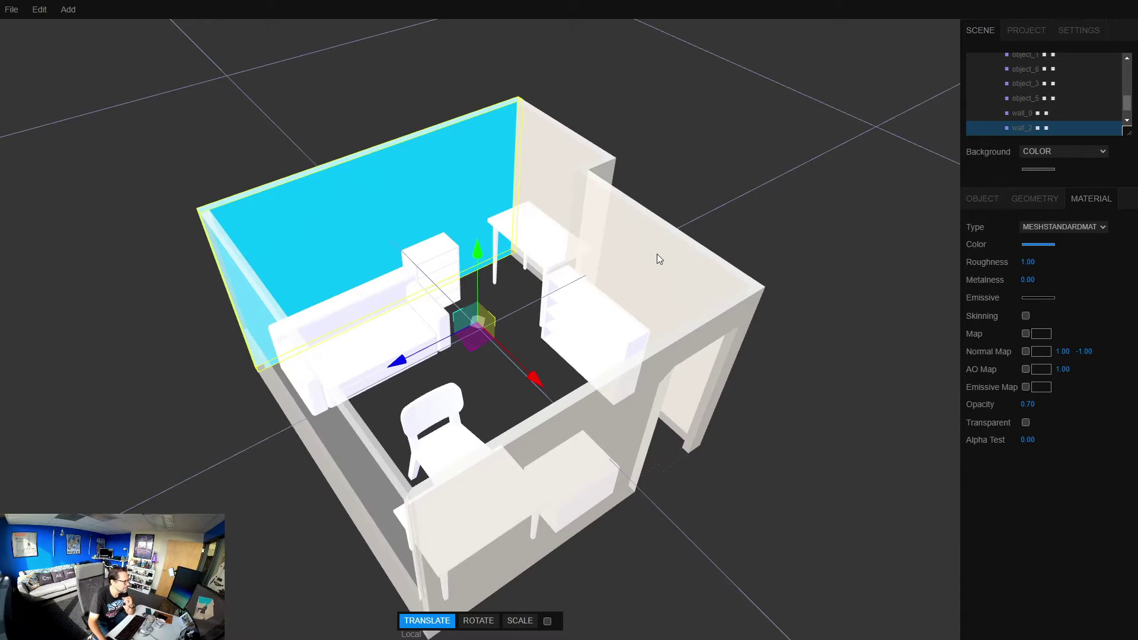
pyautogui.click(657, 254)
pyautogui.click(464, 209)
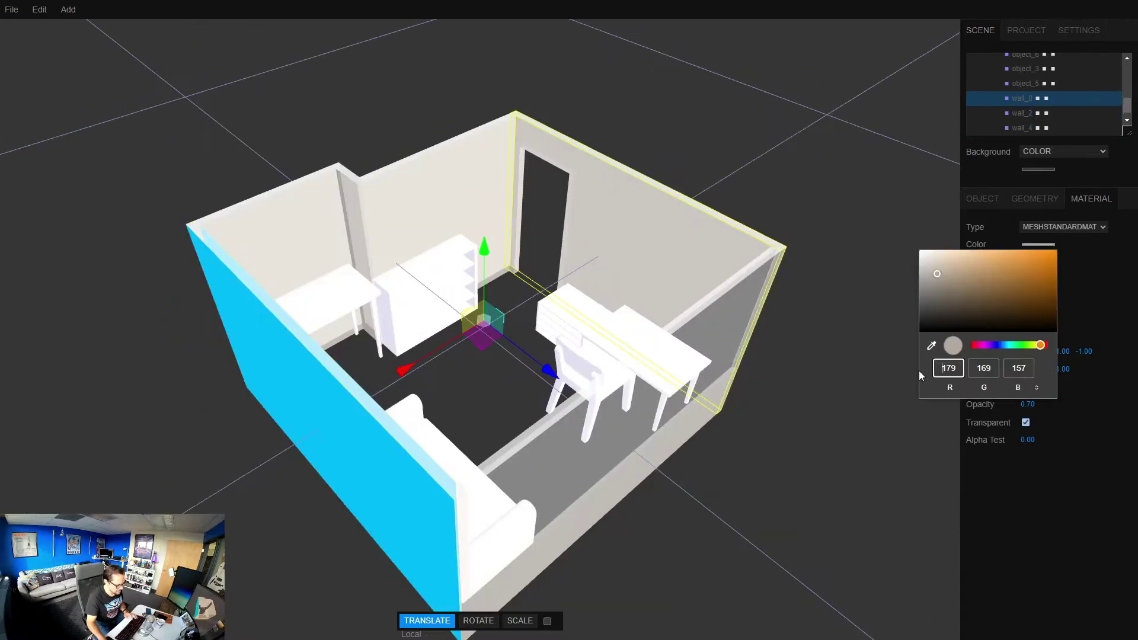
pyautogui.doubleClick(1029, 369)
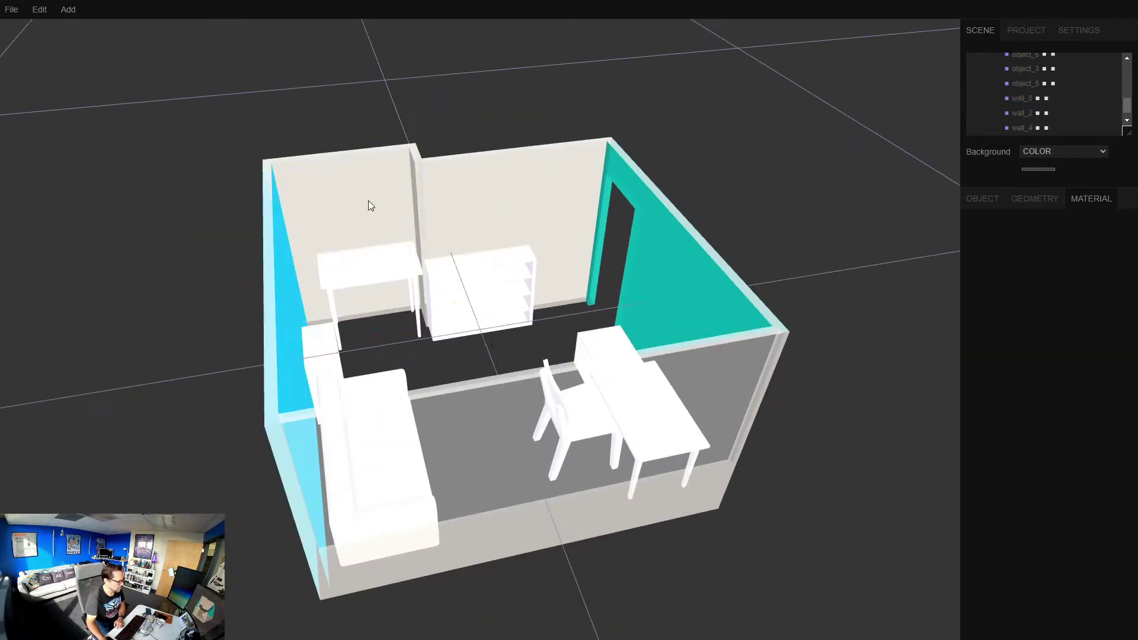
# - Recolour the two wall sections opposite the window wall, behind the tall table and the shelf, orange-yellow
pyautogui.click(344, 255)
pyautogui.click(1038, 245)
pyautogui.moveTo(1049, 345); pyautogui.dragTo(1040, 345)
pyautogui.click(397, 211)
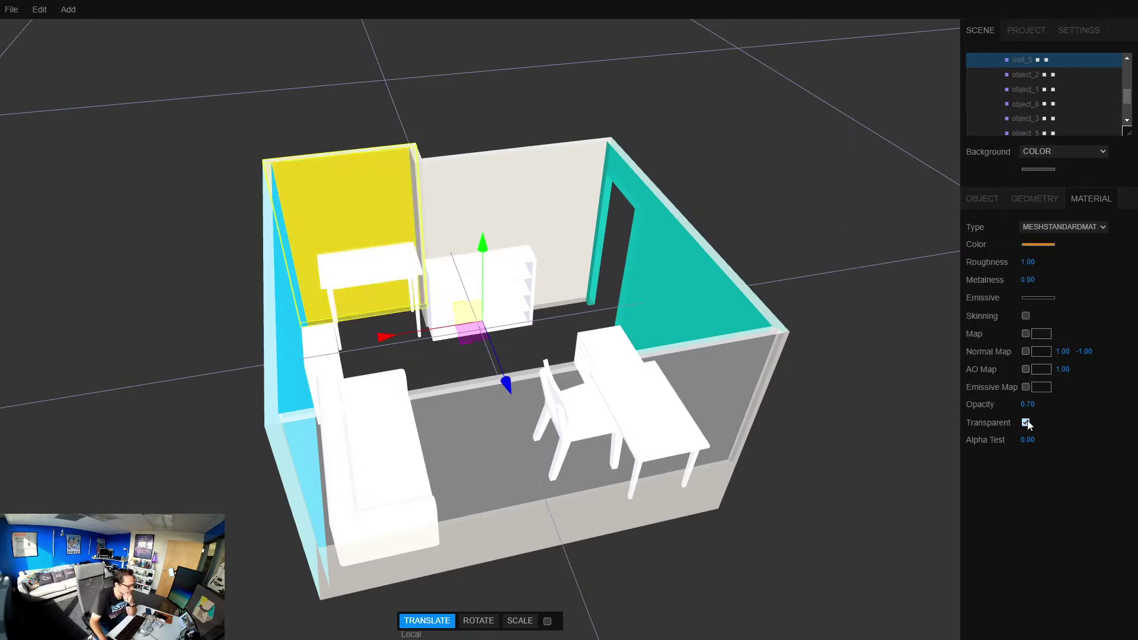
pyautogui.click(1037, 244)
pyautogui.doubleClick(1019, 368)
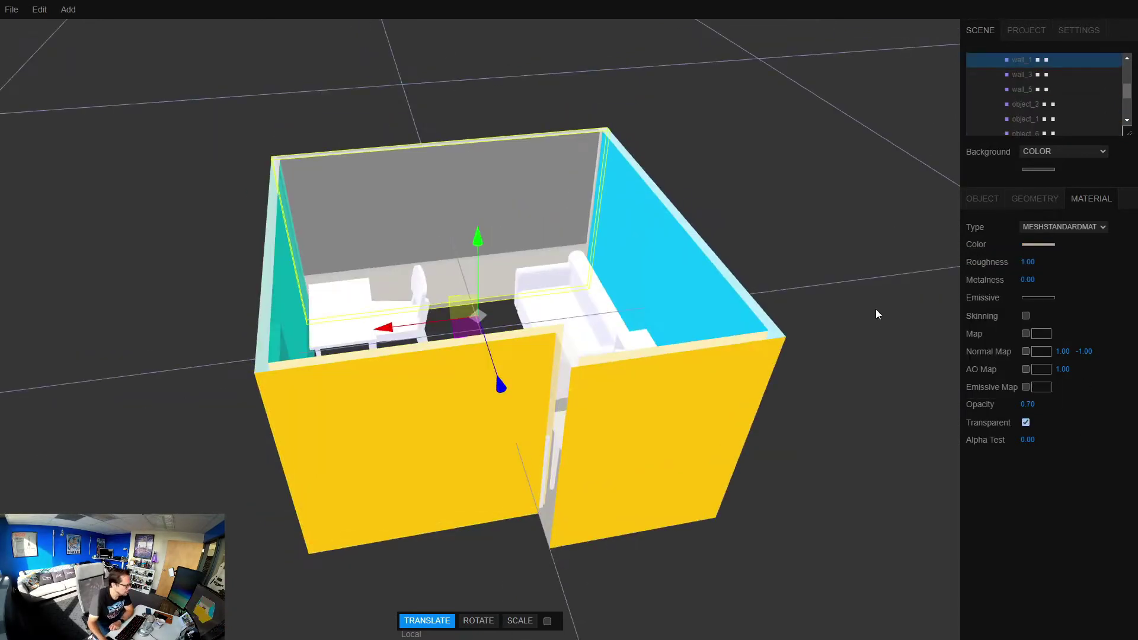
# - Recolour the window wall orange-yellow with transparency disabled, and change the doorway wall's colour to magenta
pyautogui.click(1038, 244)
pyautogui.doubleClick(984, 368)
pyautogui.click(1026, 422)
pyautogui.click(1029, 245)
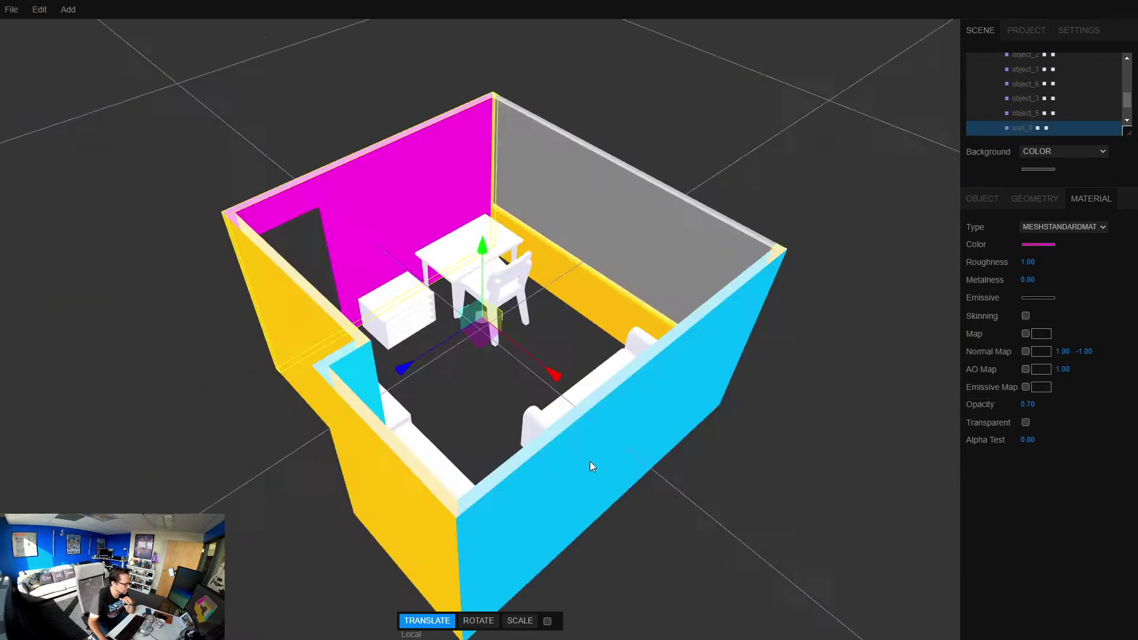
# - Delete the tall table and the shelf that stand in front of the yellow walls
pyautogui.moveTo(589, 461); pyautogui.dragTo(846, 365)
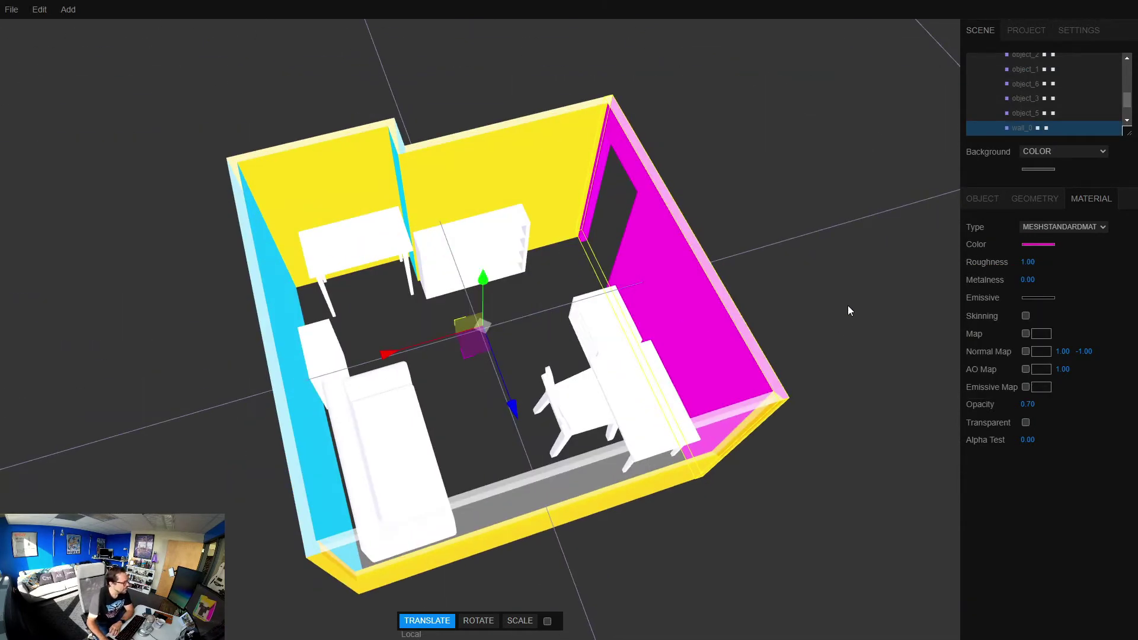
pyautogui.moveTo(836, 291); pyautogui.dragTo(819, 285)
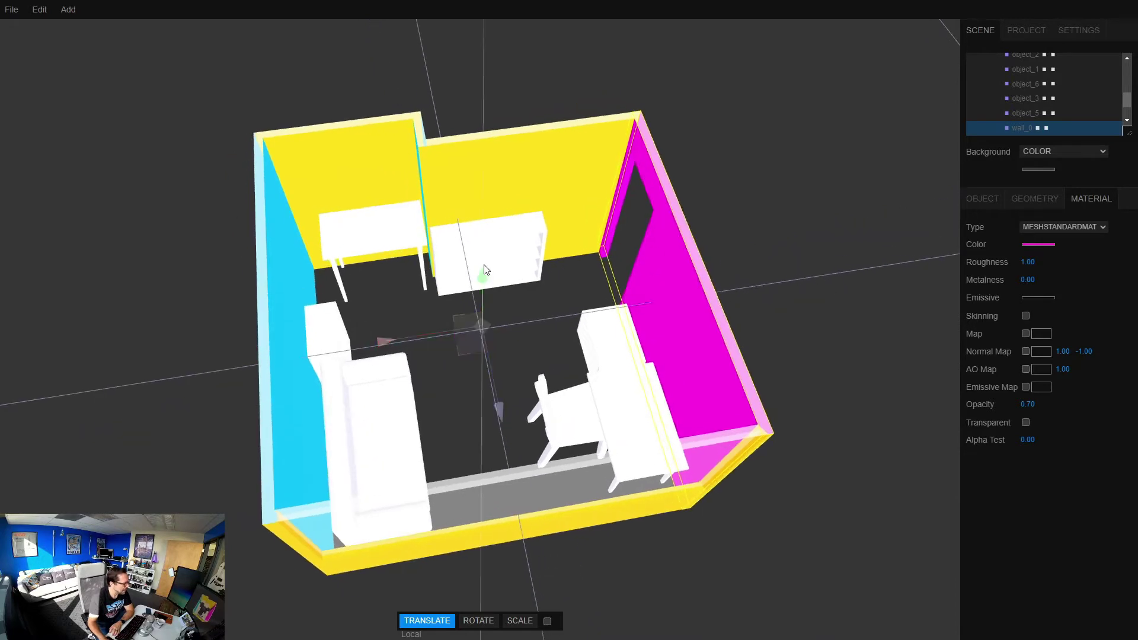
pyautogui.click(368, 244)
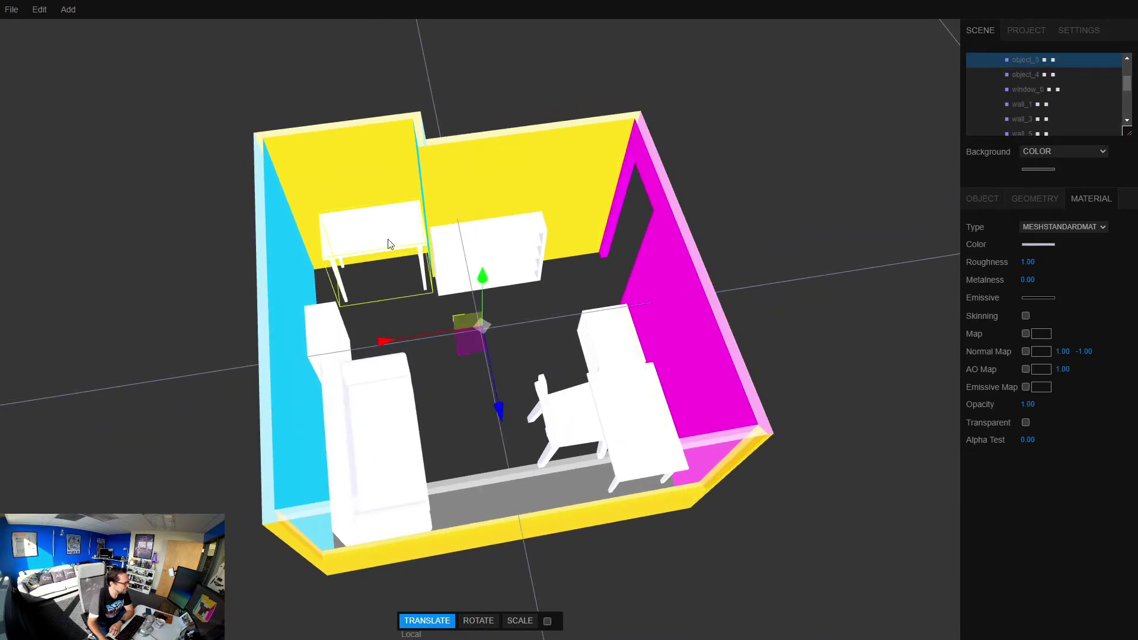
pyautogui.press('Delete')
pyautogui.click(497, 243)
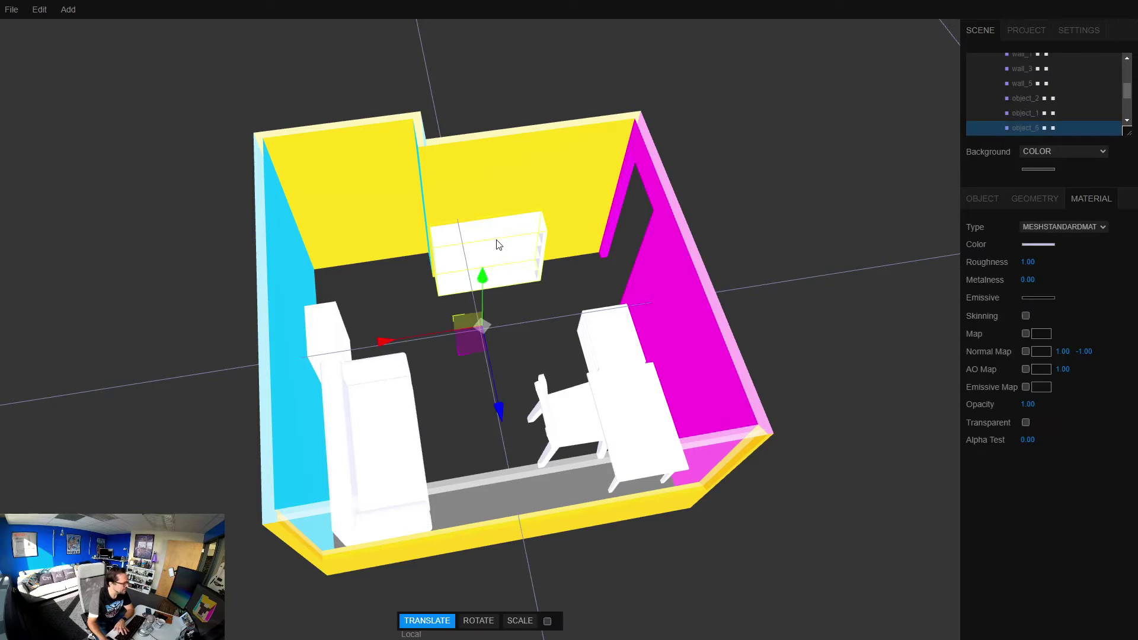
pyautogui.press('Delete')
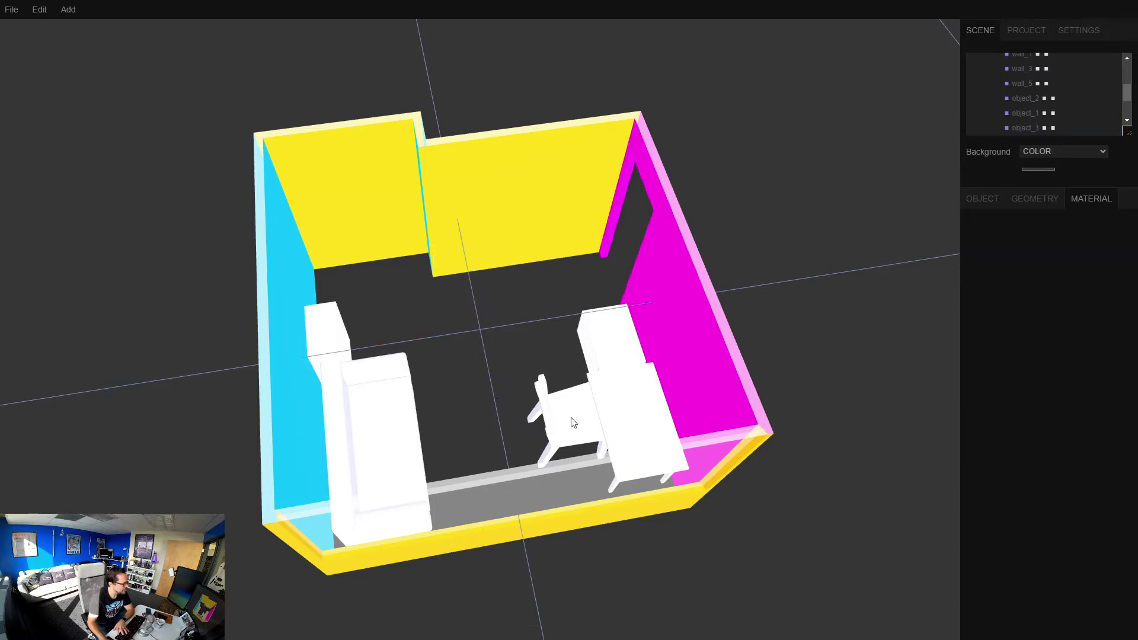
# - Restore the deleted shelf and recolour its material cyan
pyautogui.click(573, 422)
pyautogui.moveTo(630, 392); pyautogui.dragTo(652, 368)
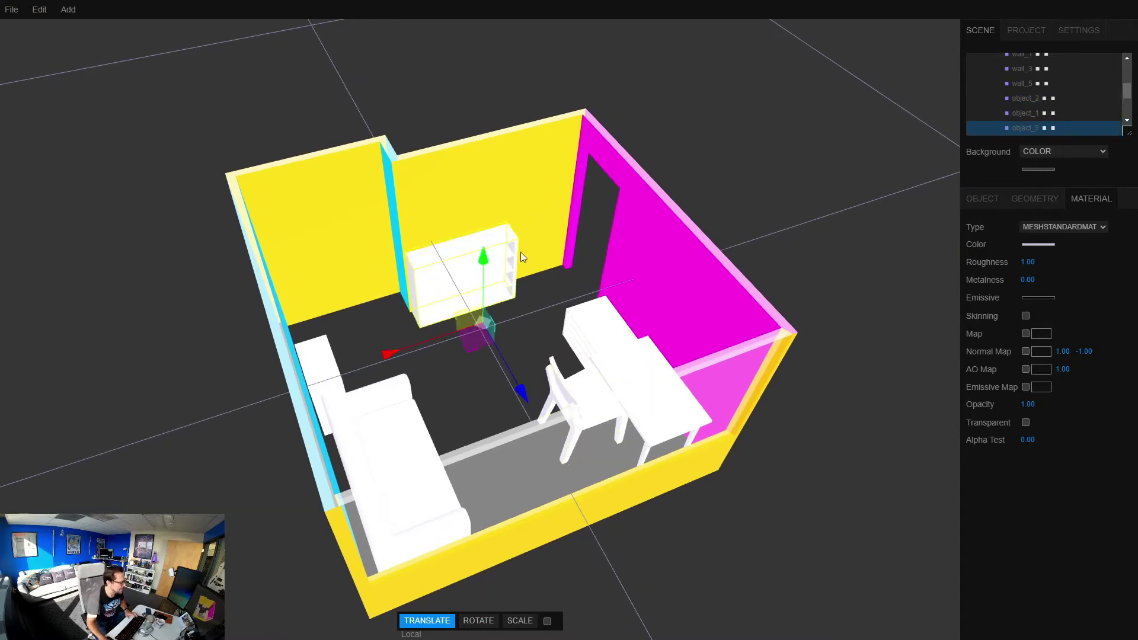
pyautogui.click(1036, 243)
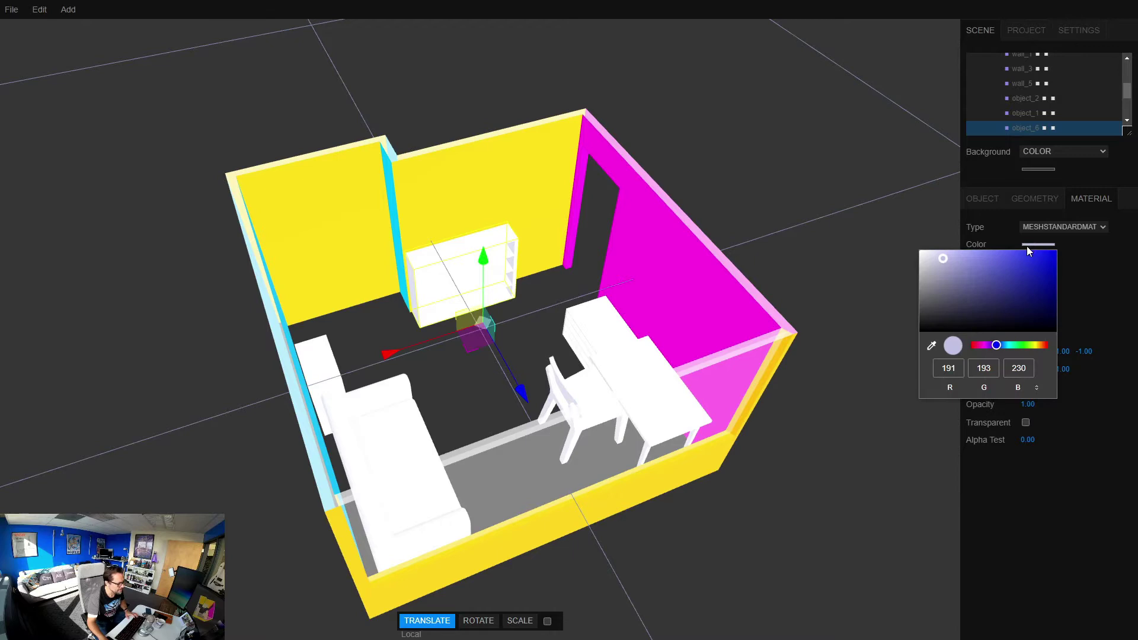
pyautogui.moveTo(865, 438); pyautogui.dragTo(816, 463)
# - Delete the drawer cabinet, the chair and the desk beside the magenta wall
pyautogui.click(575, 294)
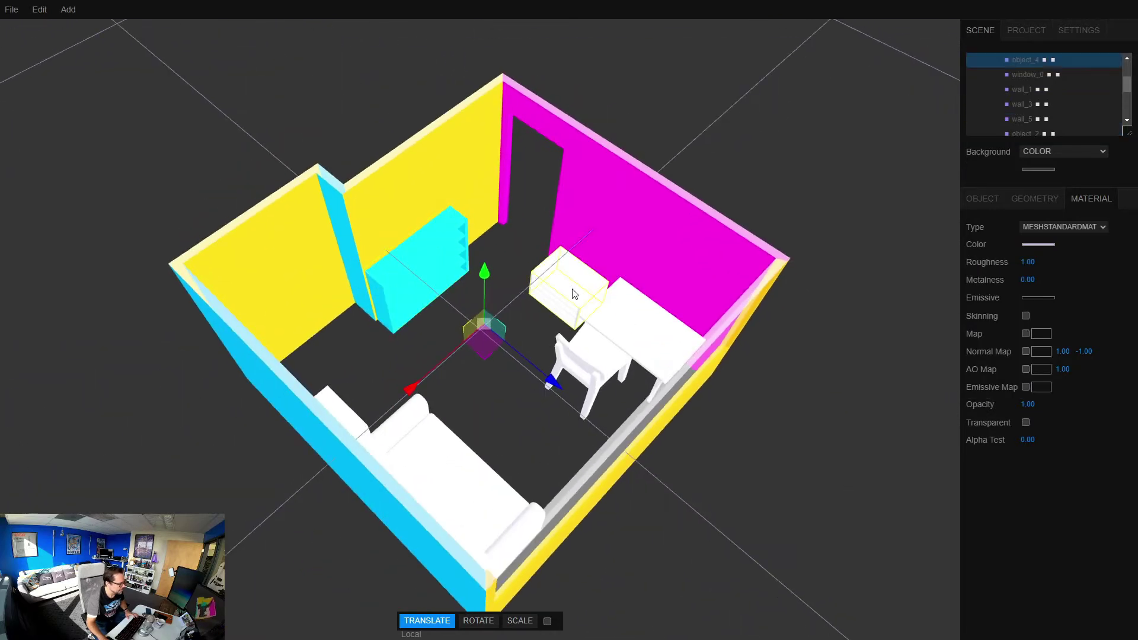
pyautogui.press('Delete')
pyautogui.click(592, 367)
pyautogui.press('Delete')
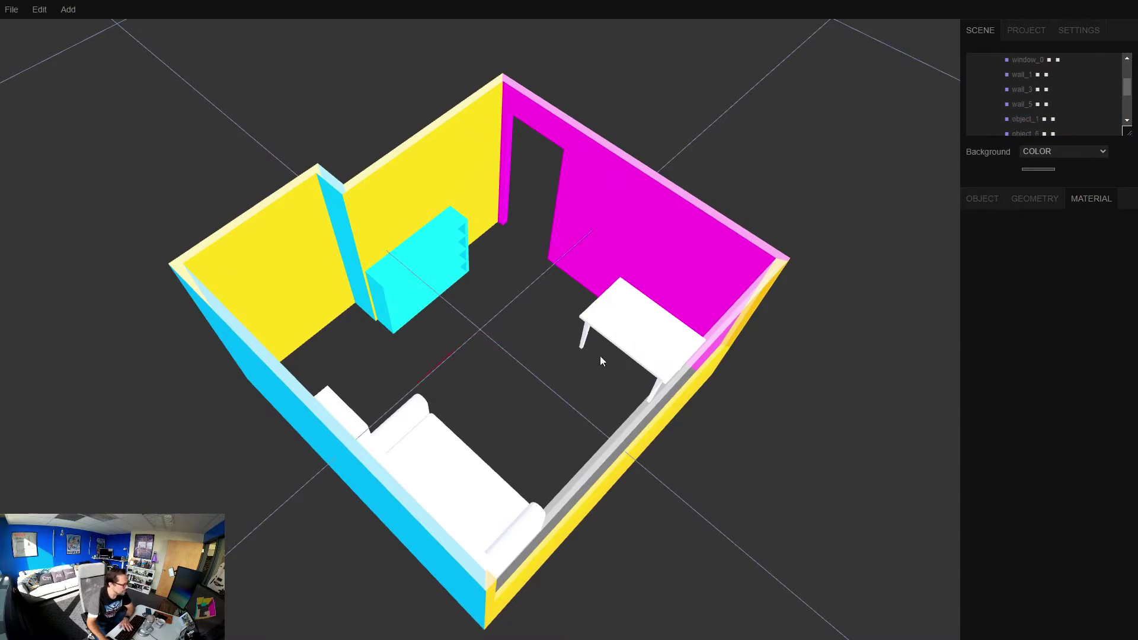
pyautogui.click(606, 354)
pyautogui.press('Delete')
# - Delete the sofa and the cabinet beside it, and save the edited room model back to the studio
pyautogui.click(419, 493)
pyautogui.press('Delete')
pyautogui.moveTo(419, 493); pyautogui.dragTo(409, 371)
pyautogui.click(329, 344)
pyautogui.press('Delete')
pyautogui.moveTo(19, 7)
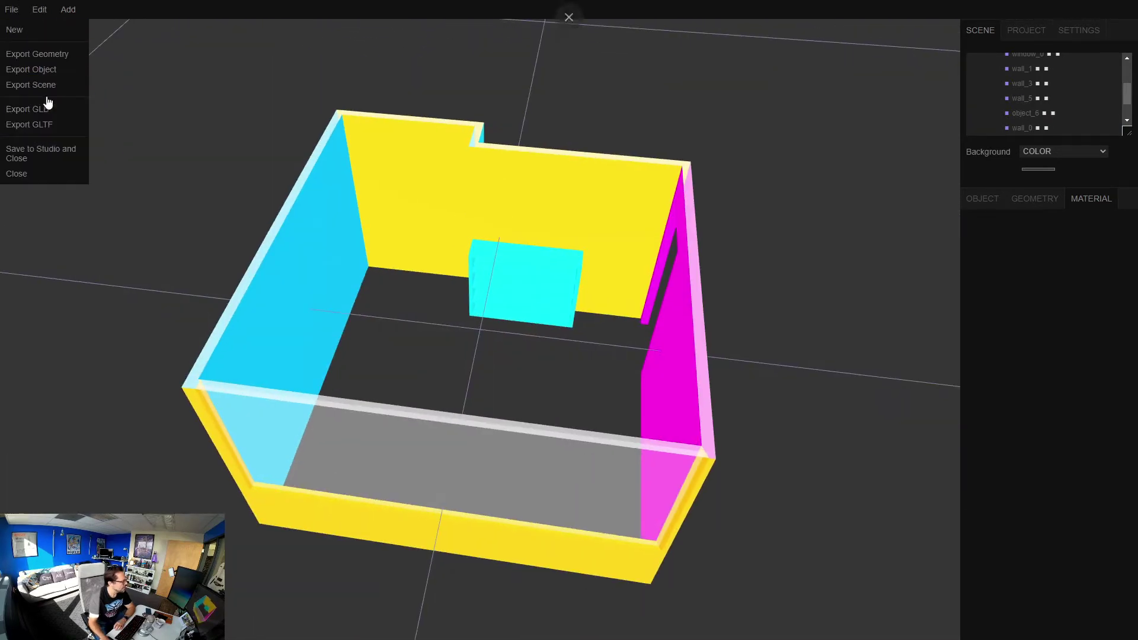
pyautogui.click(27, 153)
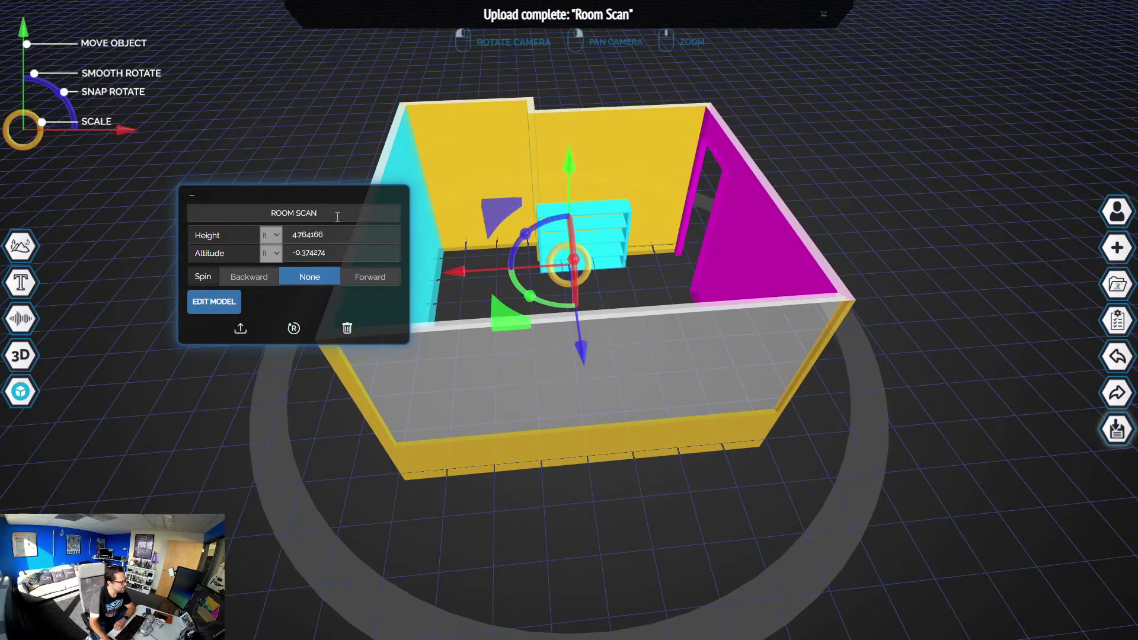
# - Set the room scan's height to 8 ft and its altitude to 0 ft
pyautogui.click(306, 236)
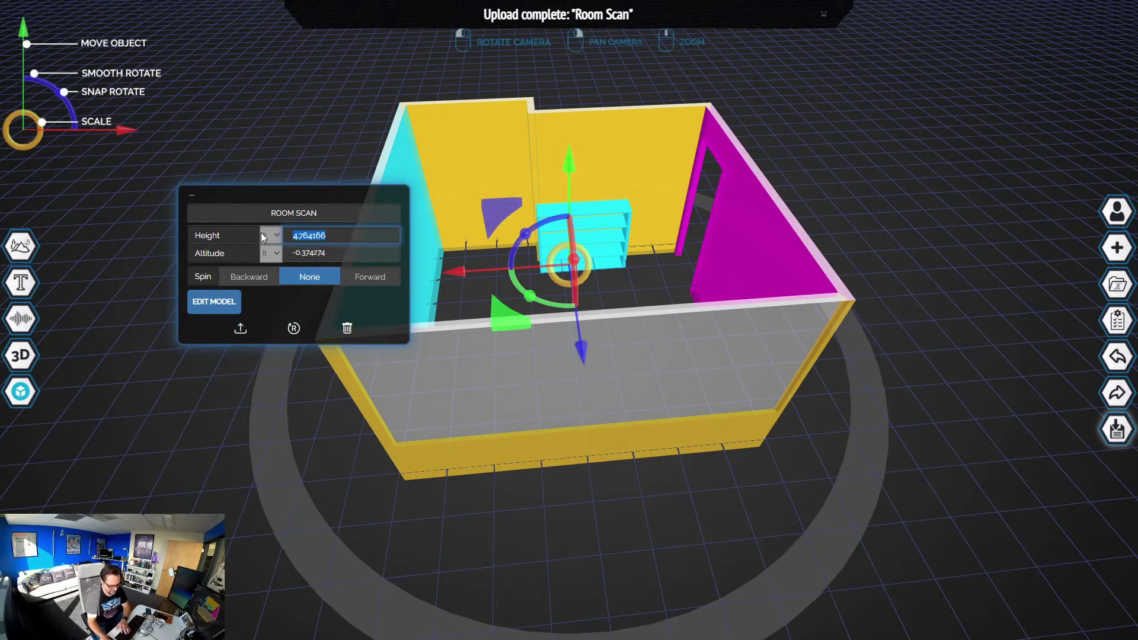
pyautogui.write('8')
pyautogui.press('Tab')
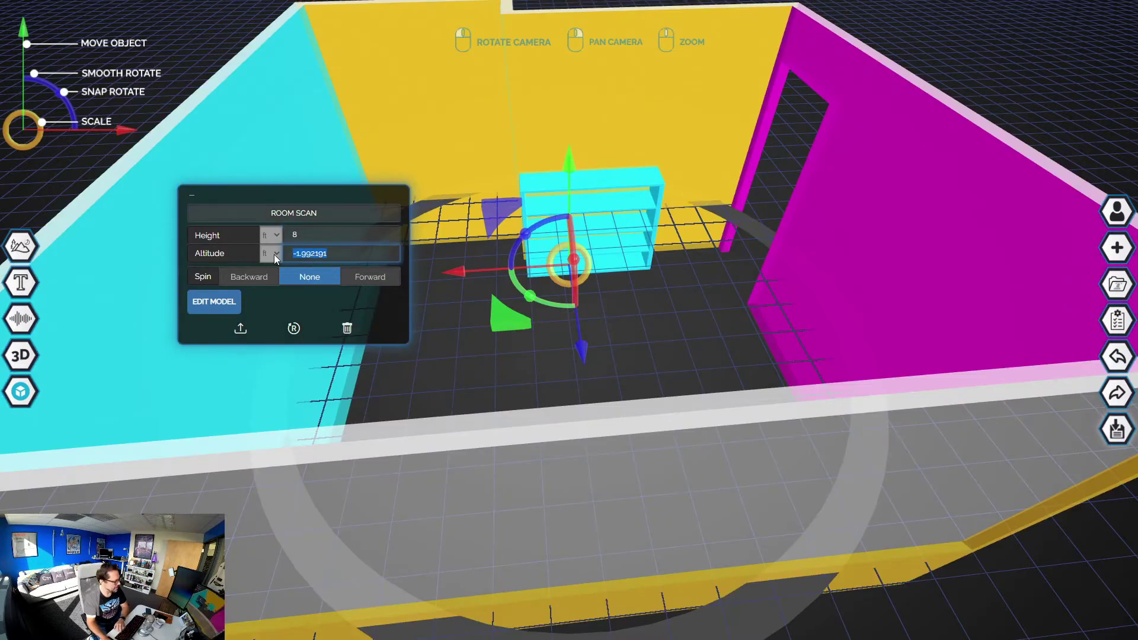
pyautogui.write('0')
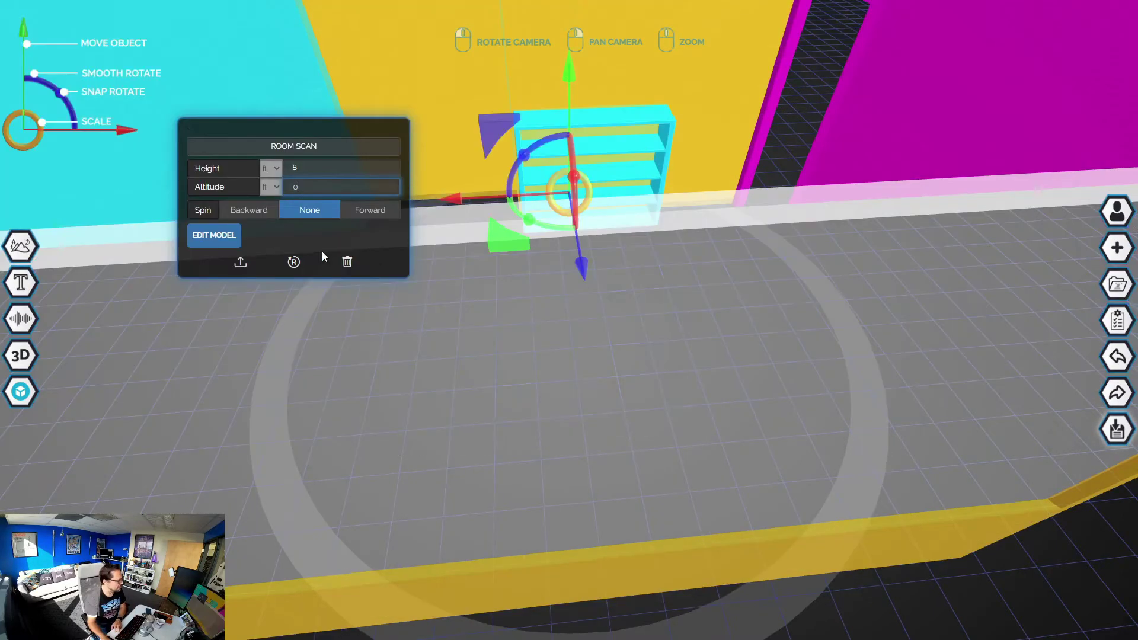
# - Search Sketchfab for free couch models and import the blue and pink "Sofa, Couch" into the cast
pyautogui.moveTo(553, 345); pyautogui.dragTo(463, 350)
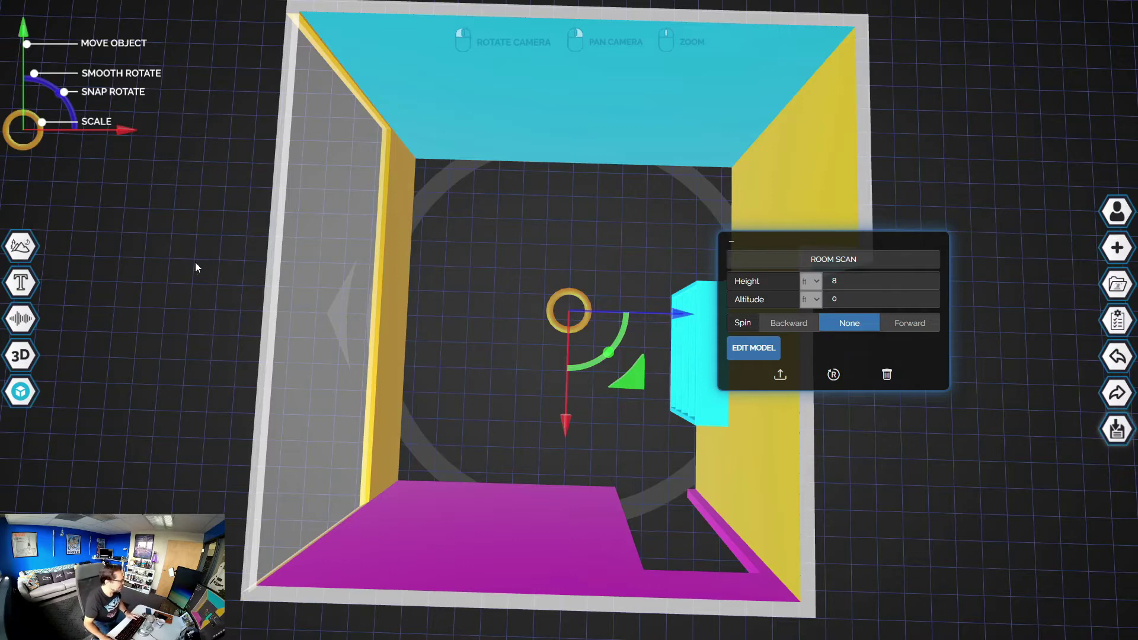
pyautogui.moveTo(20, 391)
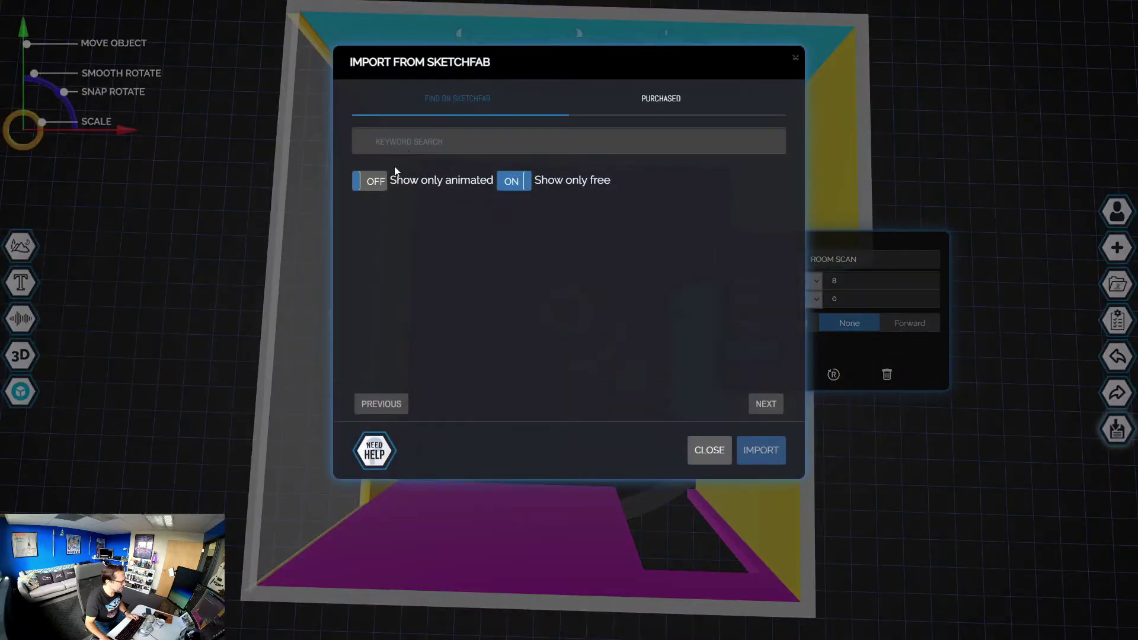
pyautogui.click(415, 140)
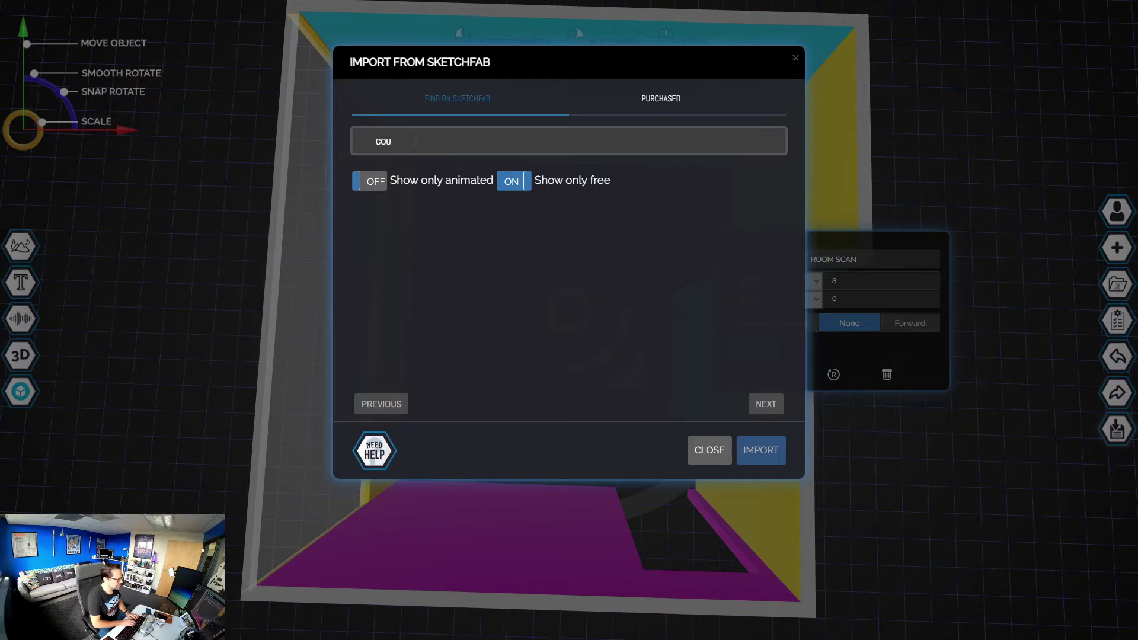
pyautogui.press('Return')
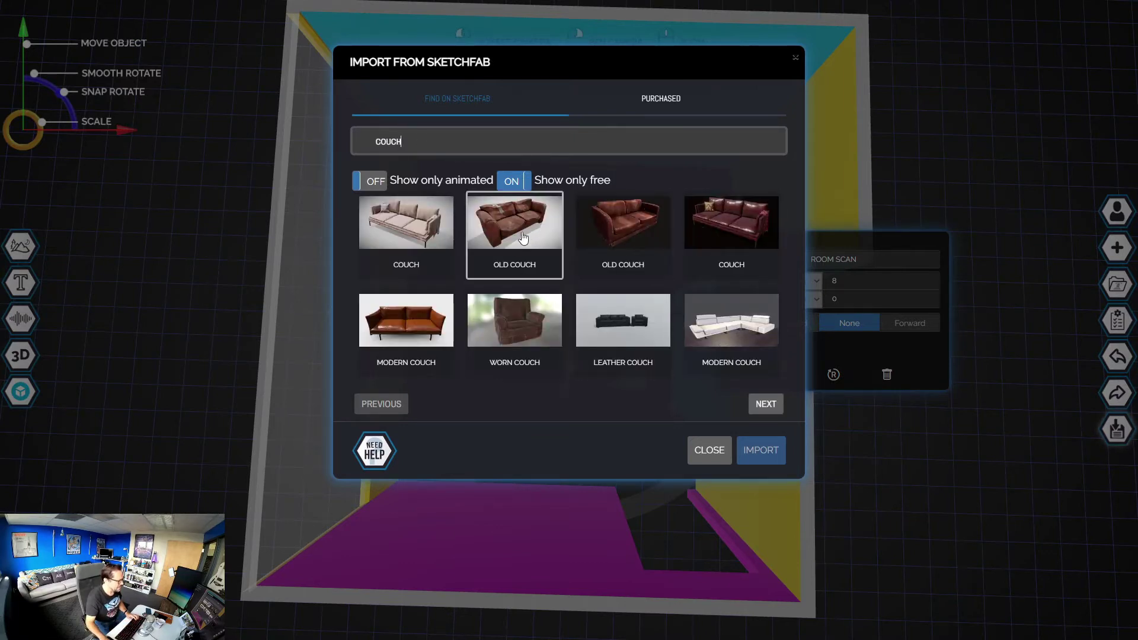
pyautogui.click(765, 404)
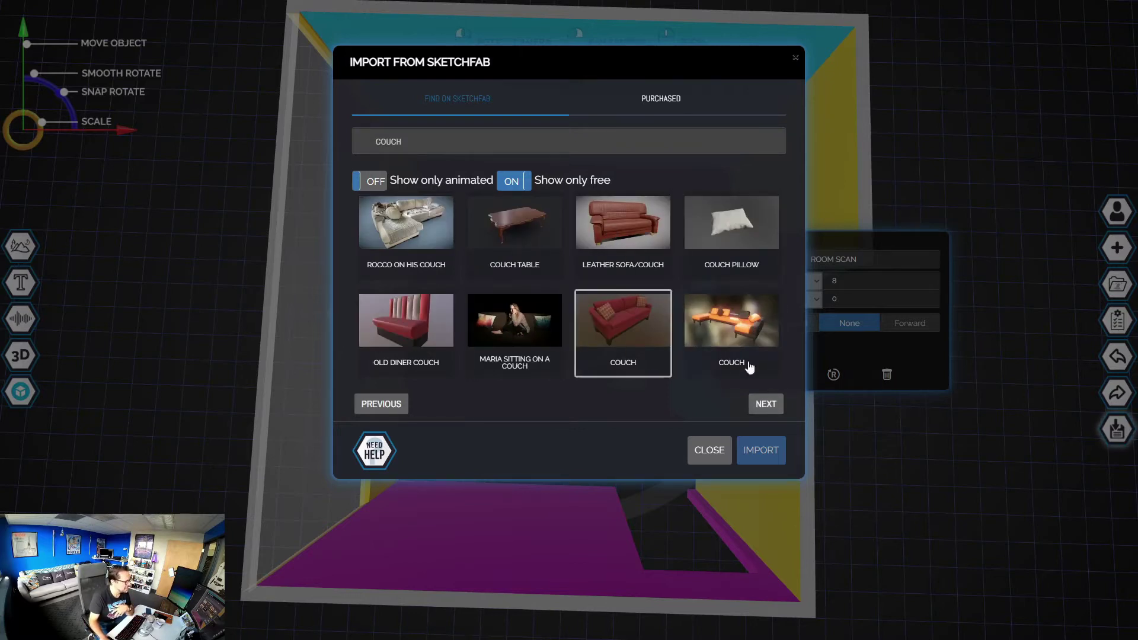
pyautogui.click(766, 404)
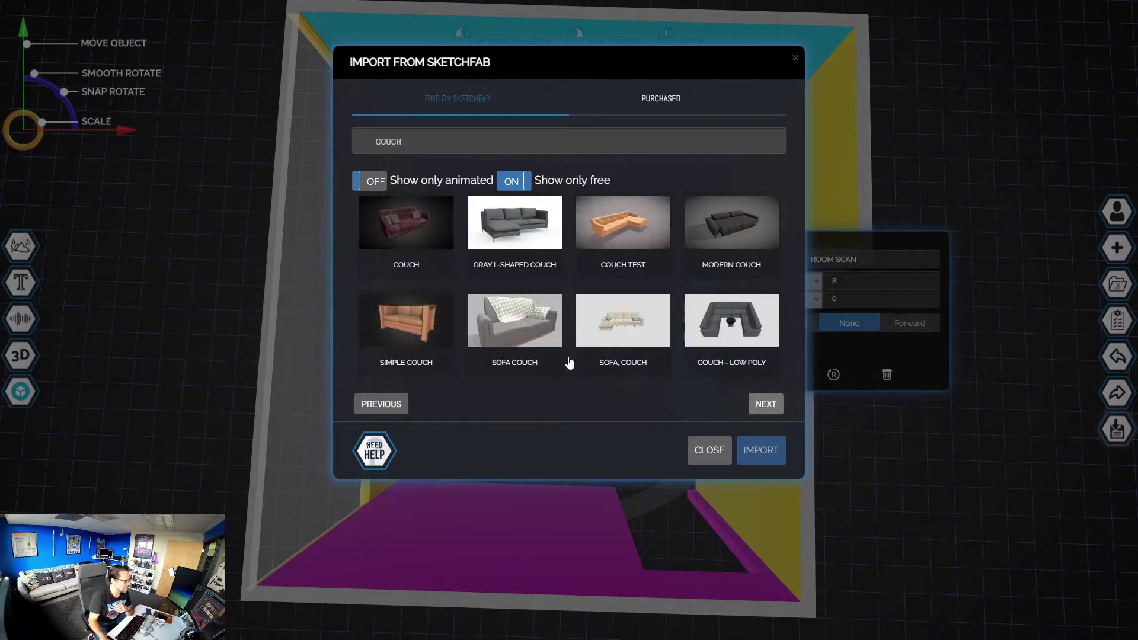
pyautogui.click(766, 406)
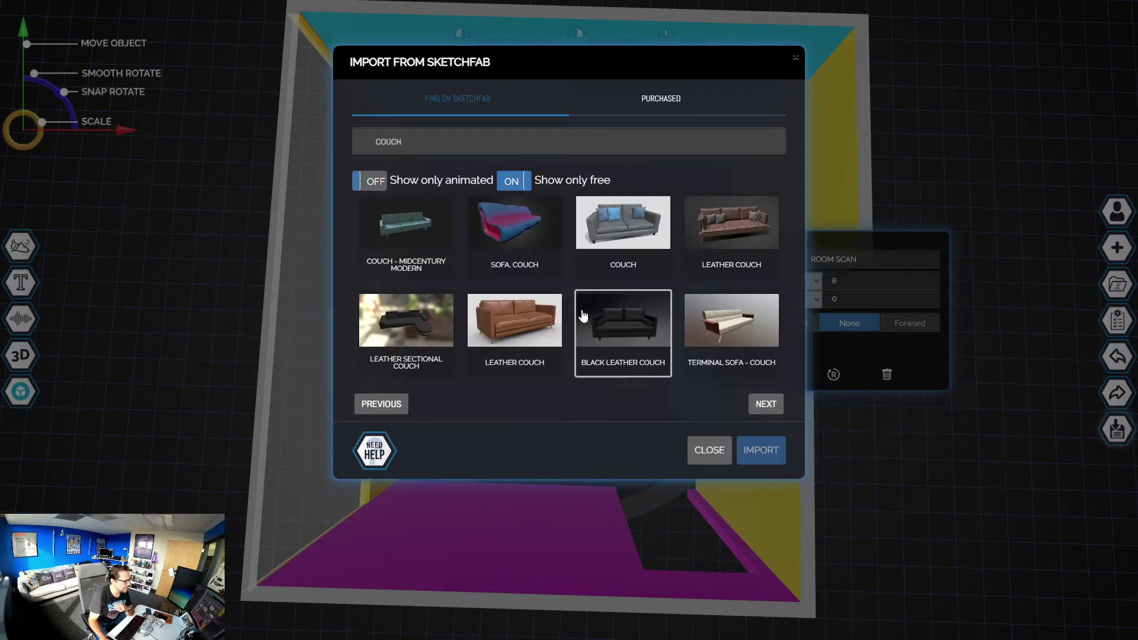
pyautogui.click(514, 232)
pyautogui.click(759, 444)
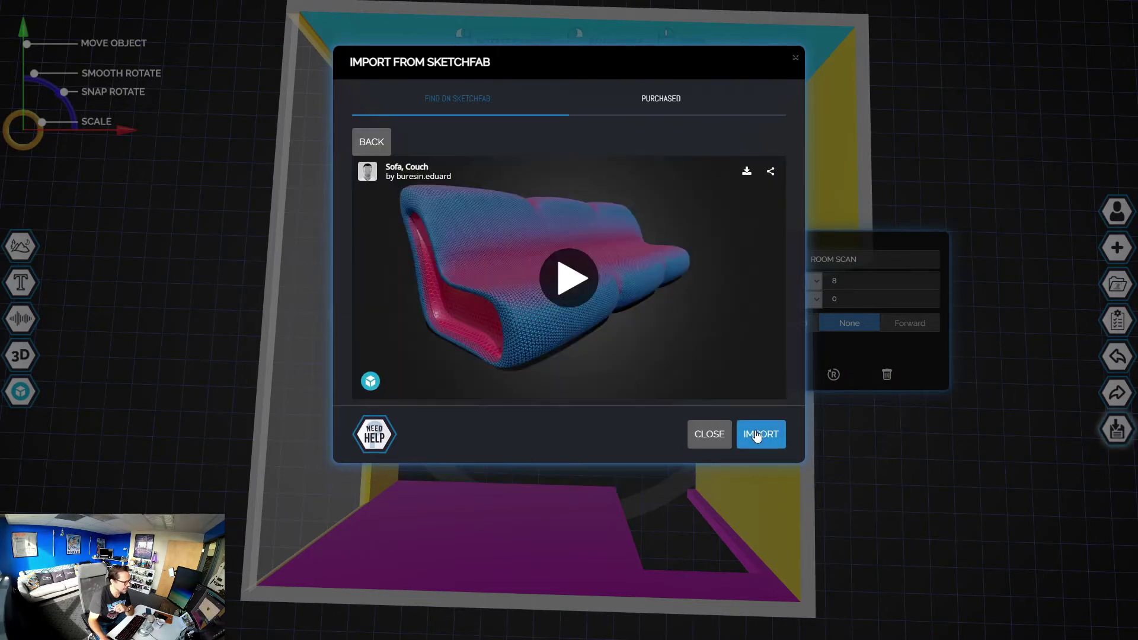
pyautogui.click(758, 436)
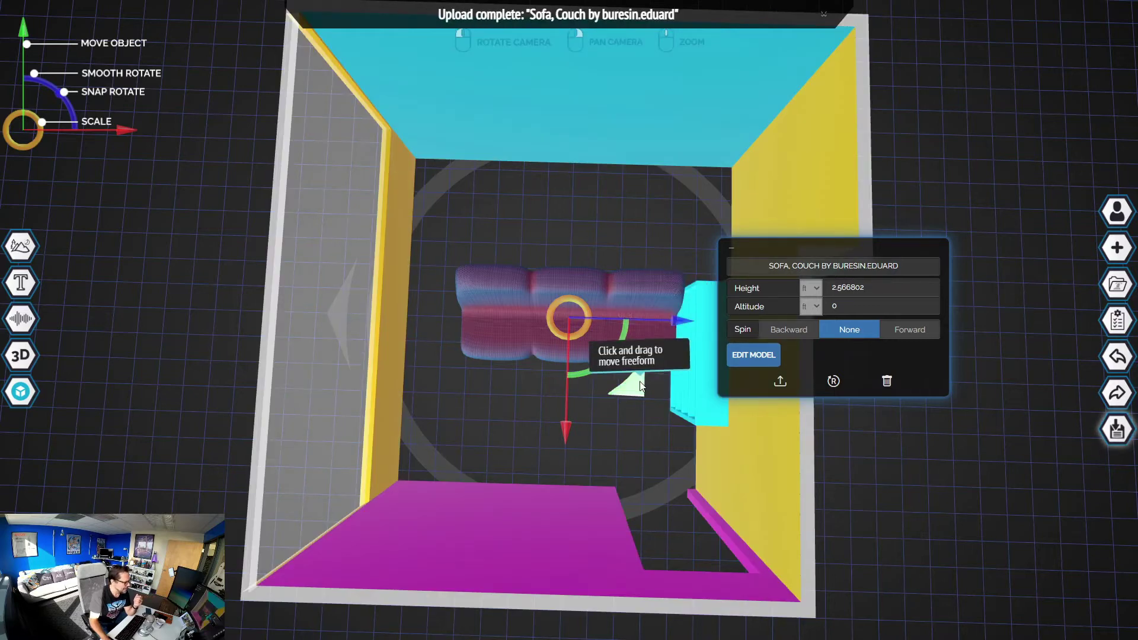
# - Move the imported couch against the blue wall, into the corner next to the window wall
pyautogui.moveTo(628, 379); pyautogui.dragTo(580, 261)
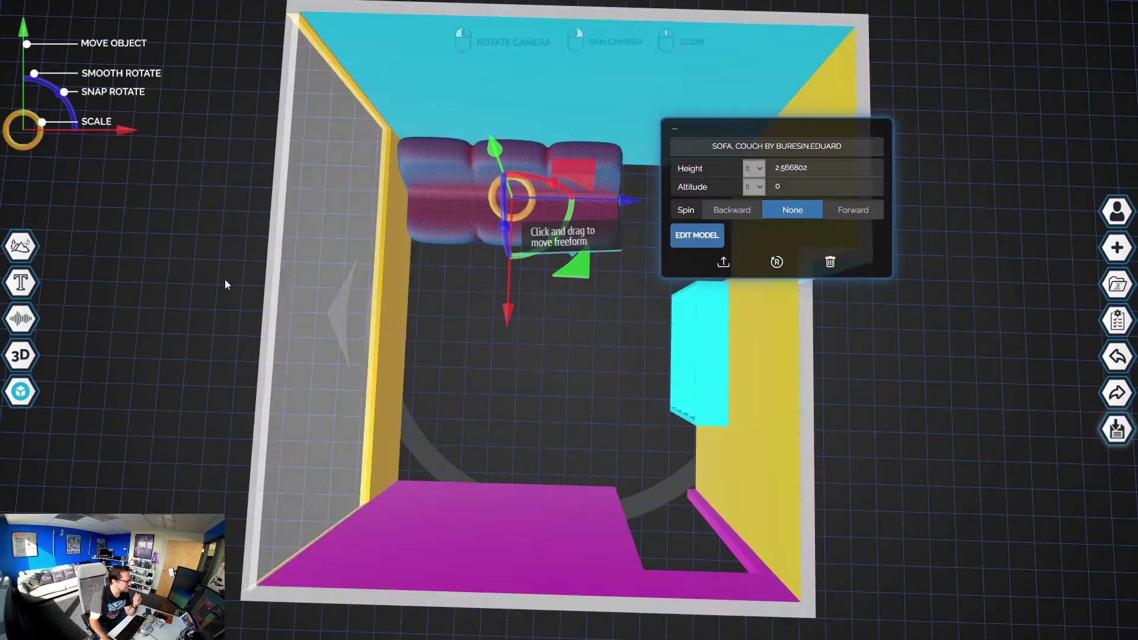
pyautogui.moveTo(204, 284); pyautogui.dragTo(416, 241)
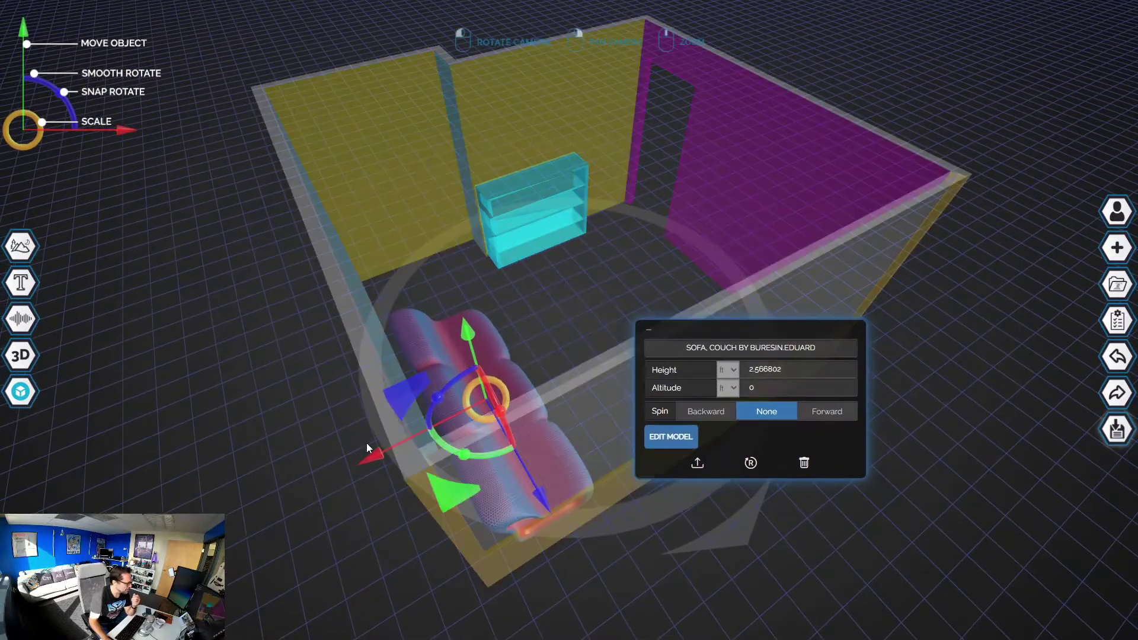
pyautogui.moveTo(371, 458)
pyautogui.mouseDown()
pyautogui.moveTo(358, 466)
pyautogui.moveTo(368, 464)
pyautogui.mouseUp()
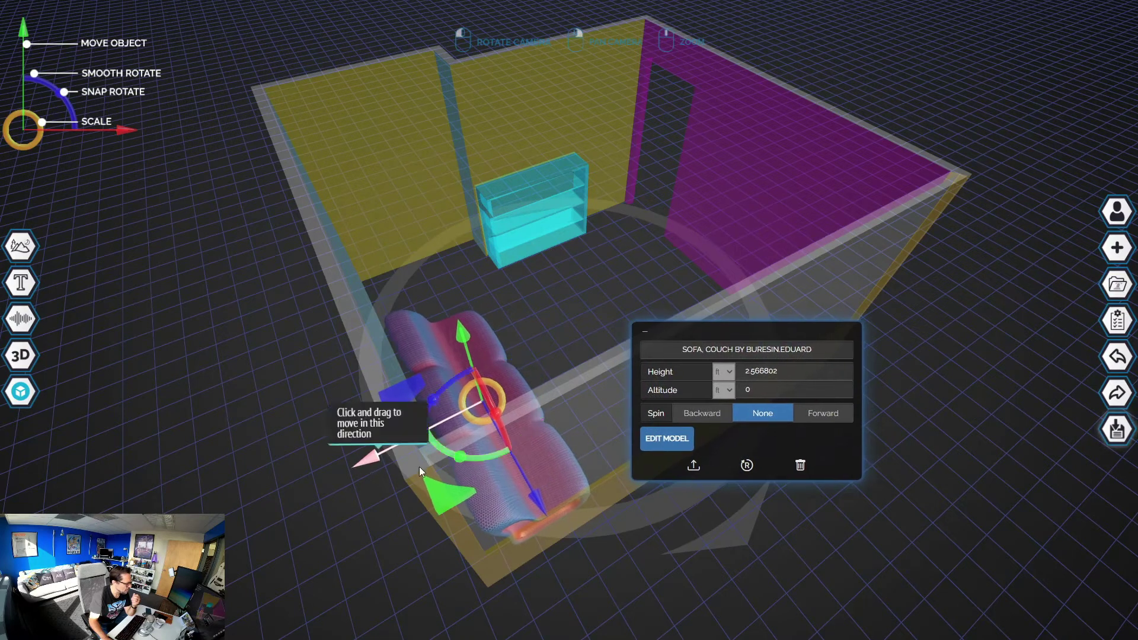
pyautogui.moveTo(542, 505); pyautogui.dragTo(114, 488)
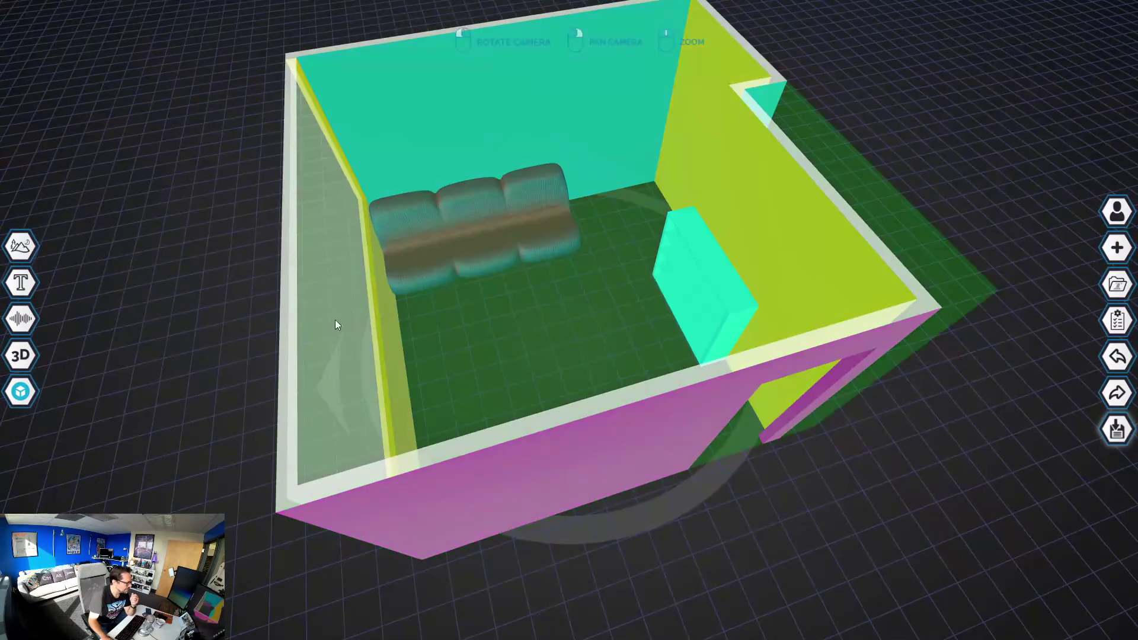
# - Set the couch's height to 2.5 ft and its altitude to 0 ft
pyautogui.click(432, 255)
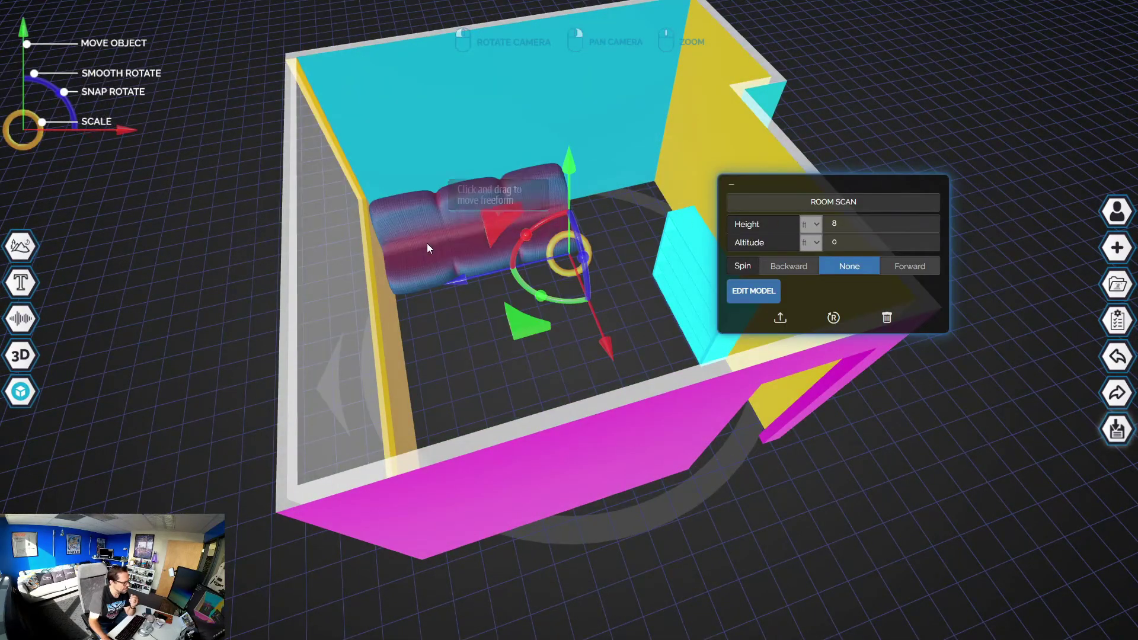
pyautogui.click(428, 243)
pyautogui.click(766, 201)
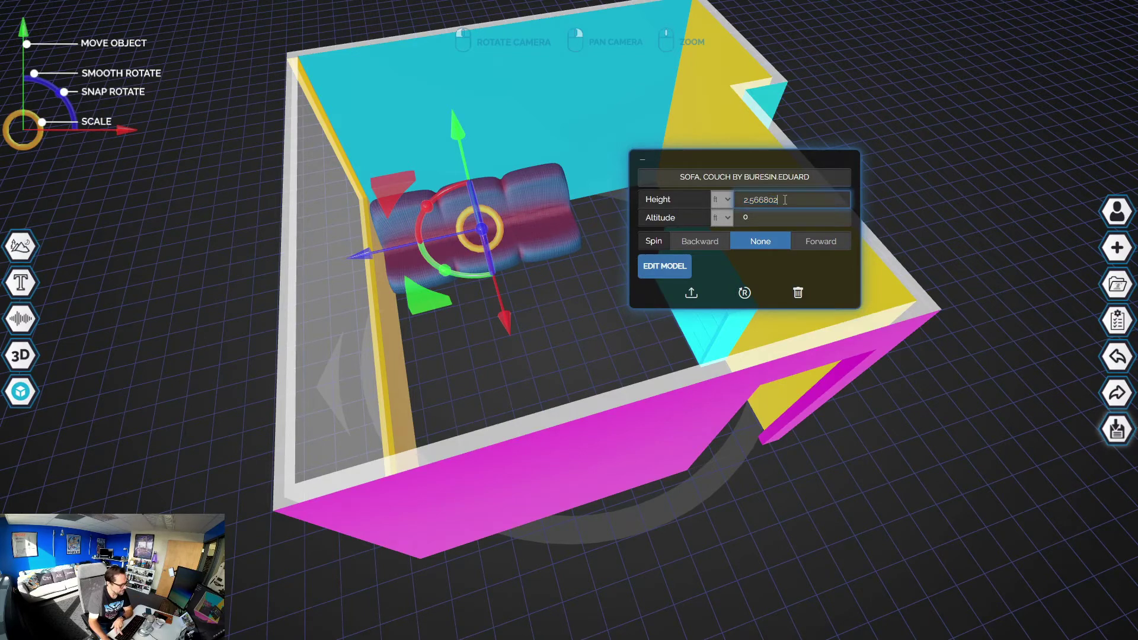
pyautogui.write('2.5')
pyautogui.click(738, 218)
pyautogui.write('0')
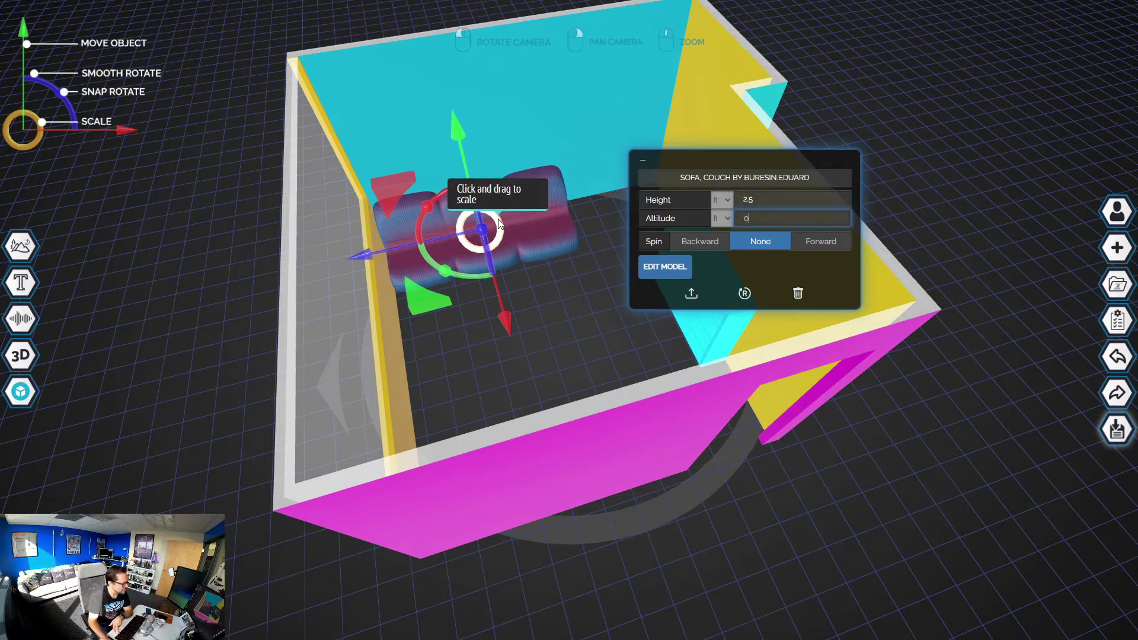
# - Try enlarging the couch freehand, undo the scaling and deselect the couch
pyautogui.moveTo(499, 218)
pyautogui.mouseDown()
pyautogui.moveTo(521, 215)
pyautogui.moveTo(490, 217)
pyautogui.moveTo(518, 216)
pyautogui.moveTo(508, 216)
pyautogui.mouseUp()
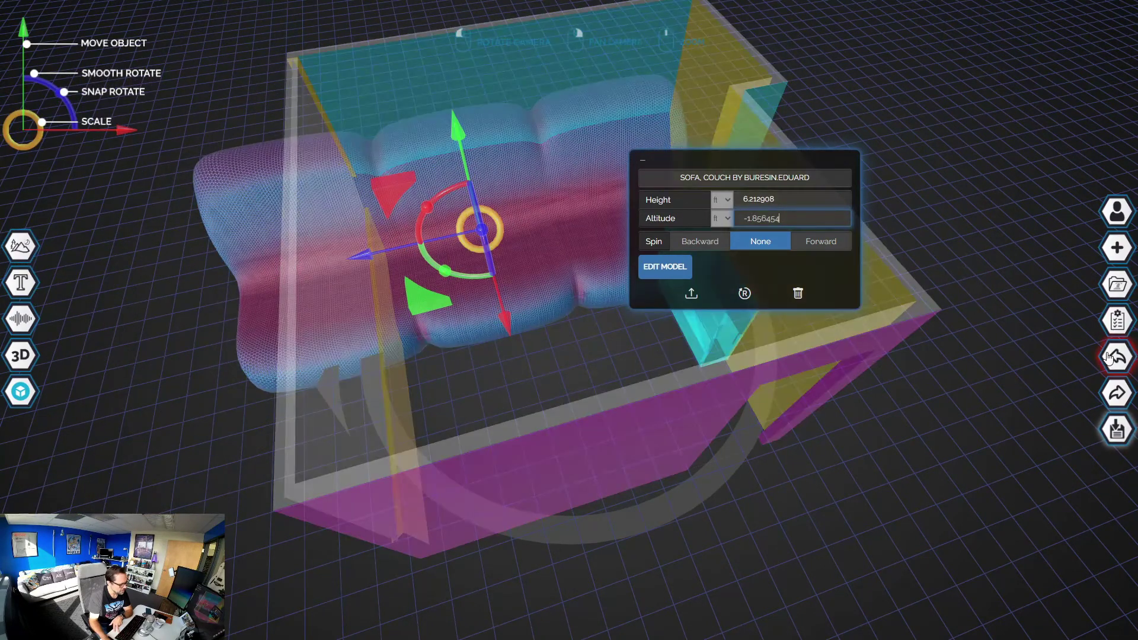
pyautogui.hotkey('ctrl', 'z')
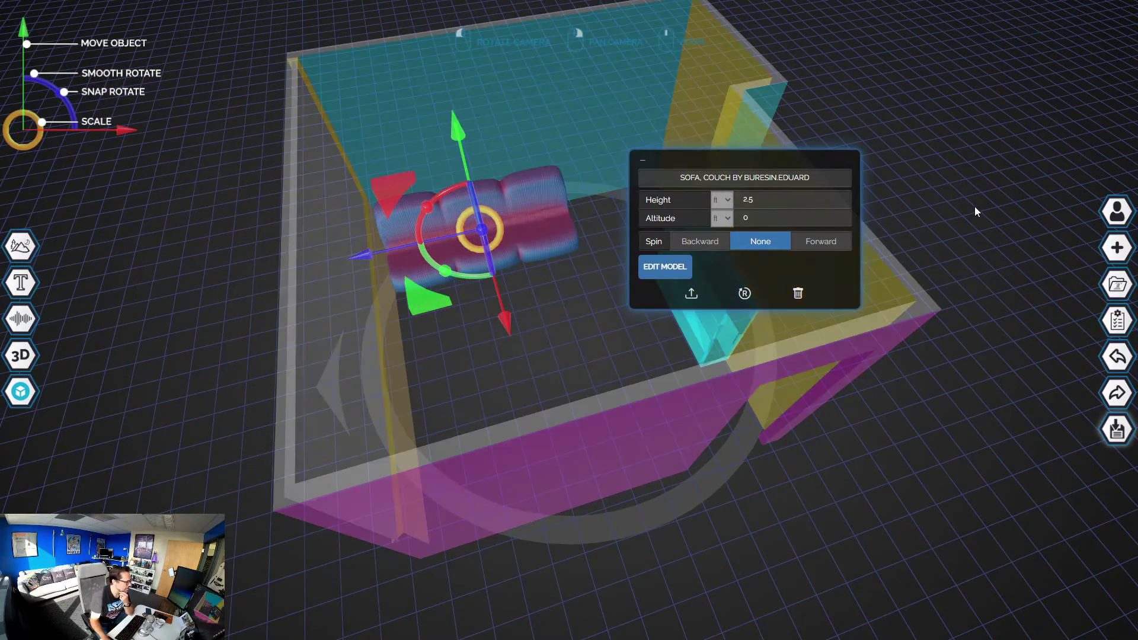
pyautogui.click(975, 206)
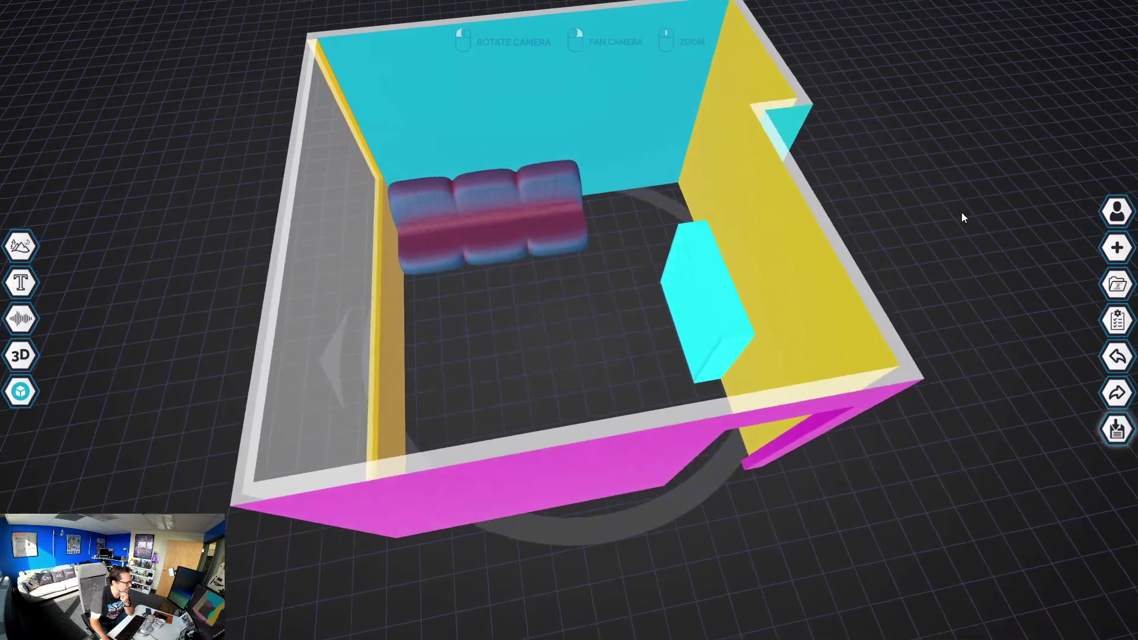
# - Upload floor.jpg as a custom image and position it flat across the room's floor
pyautogui.moveTo(24, 344)
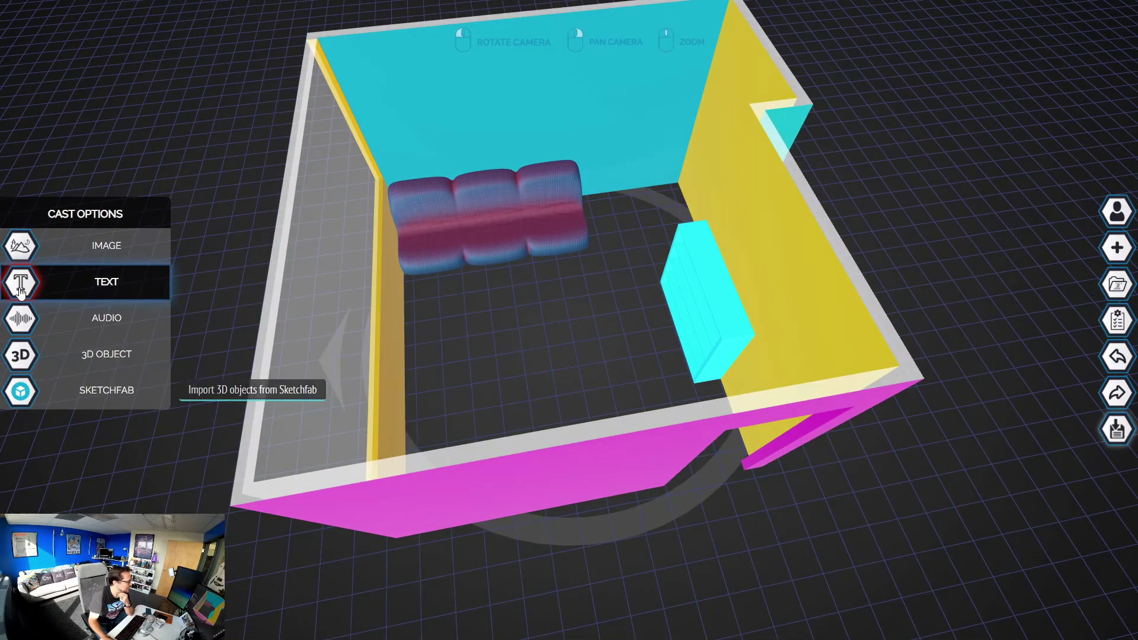
pyautogui.click(18, 252)
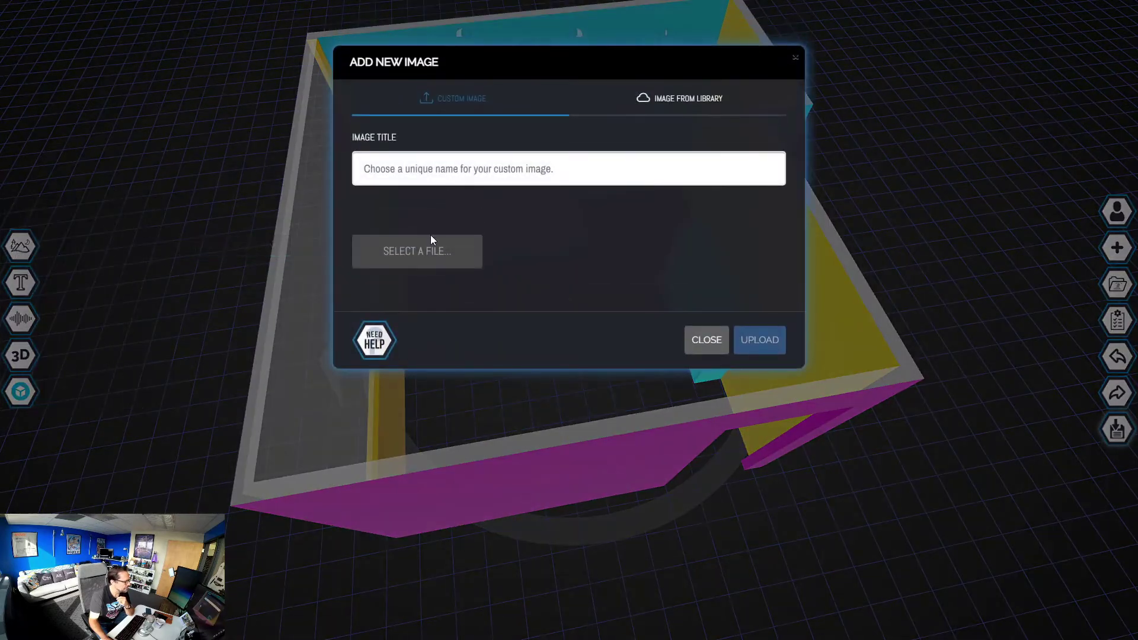
pyautogui.click(430, 251)
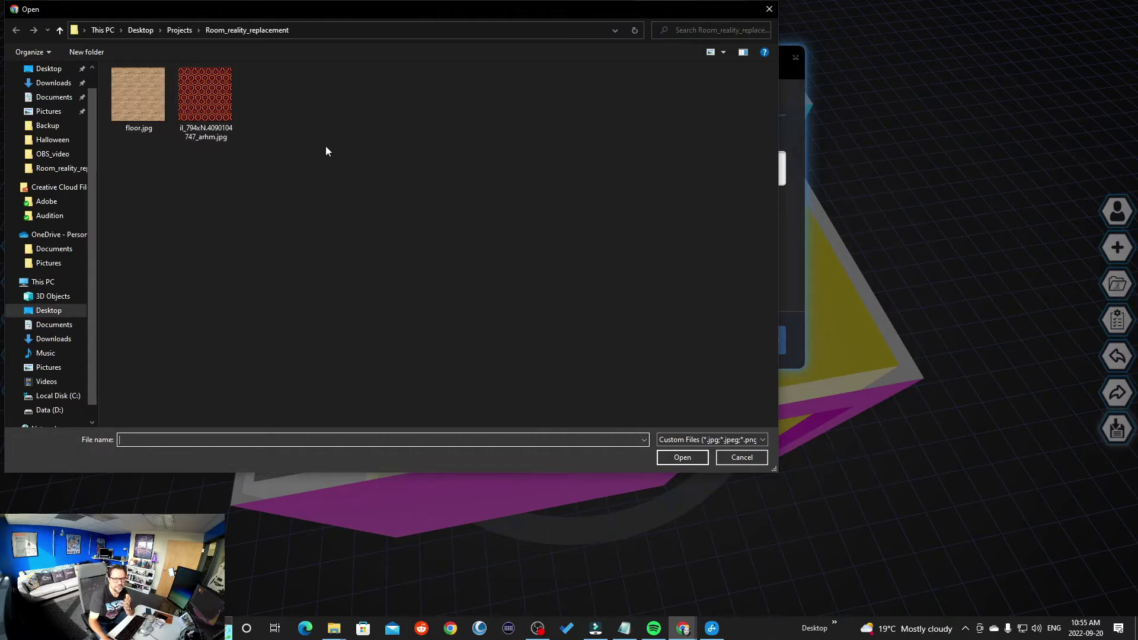
pyautogui.doubleClick(138, 89)
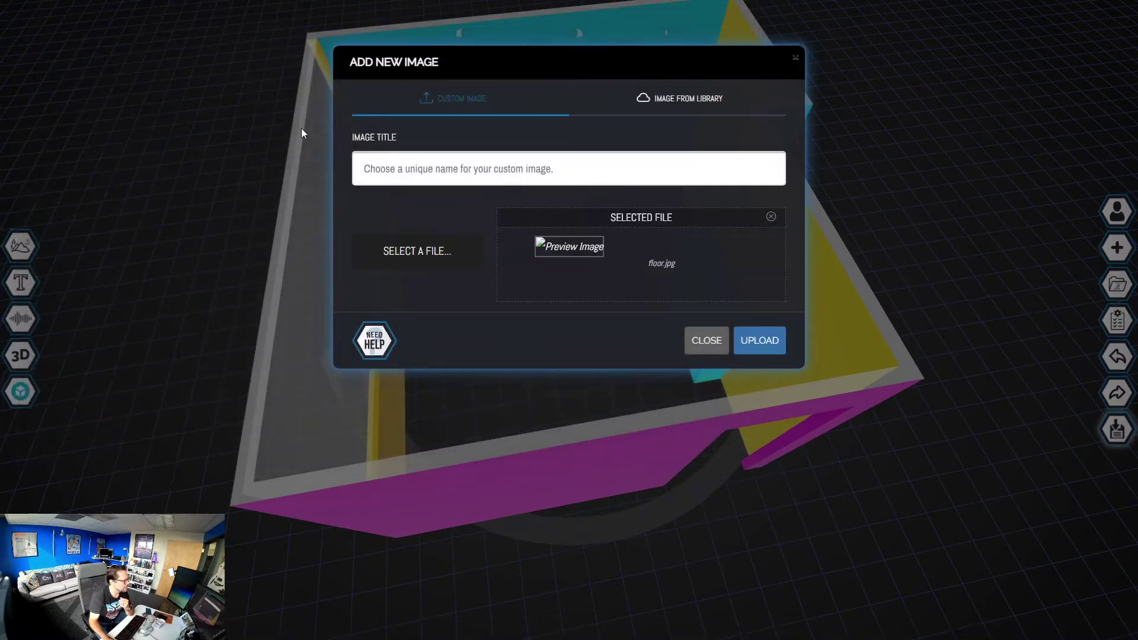
pyautogui.click(756, 341)
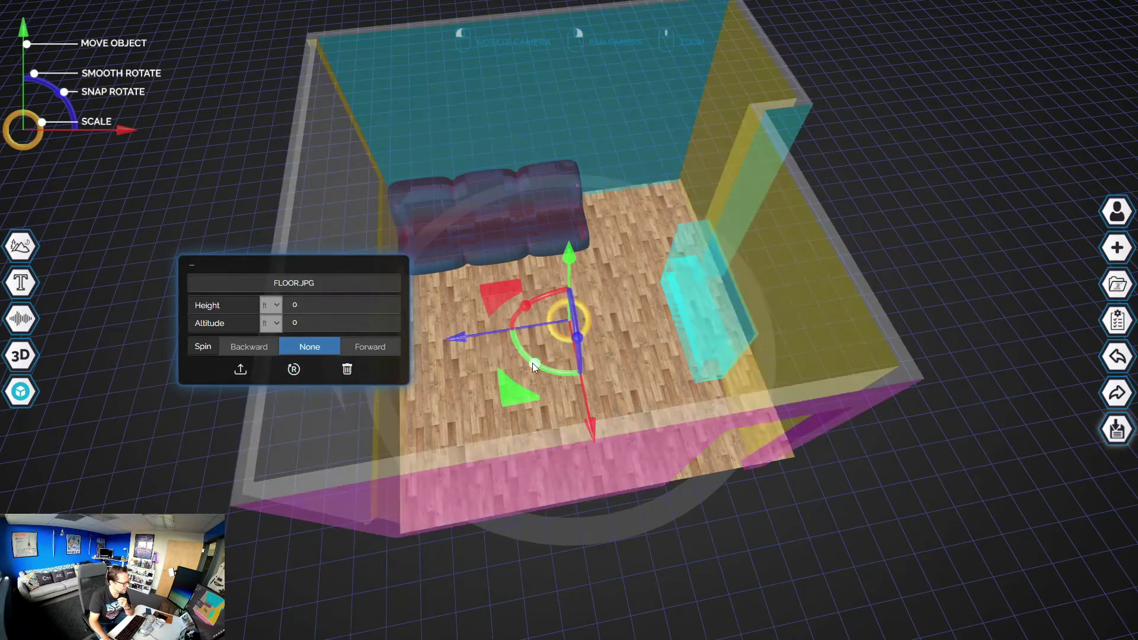
pyautogui.moveTo(530, 362); pyautogui.dragTo(500, 353)
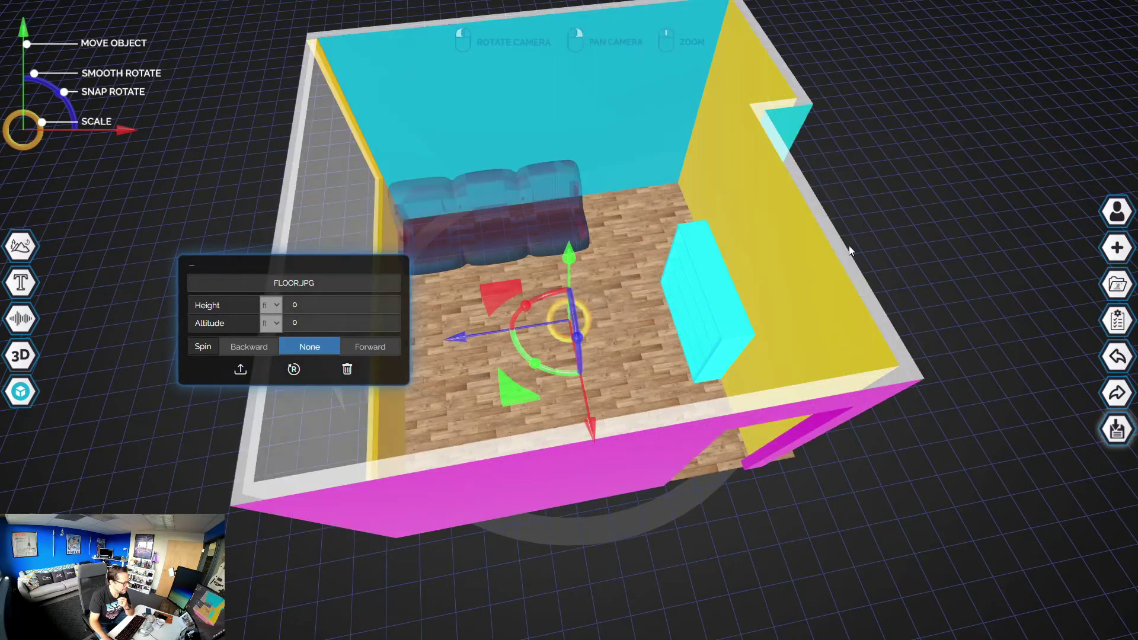
# - Search Sketchfab for free desk models and import the Cyberpunk Desk into the cast
pyautogui.moveTo(898, 237)
pyautogui.mouseDown()
pyautogui.moveTo(960, 238)
pyautogui.moveTo(888, 348)
pyautogui.moveTo(918, 322)
pyautogui.mouseUp()
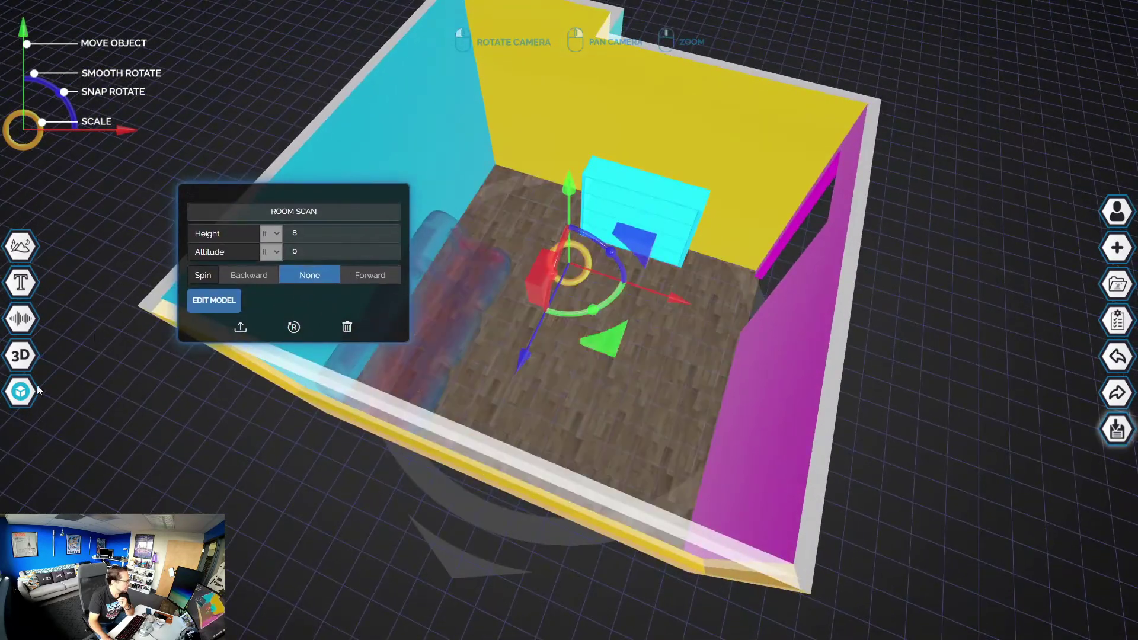
pyautogui.click(21, 392)
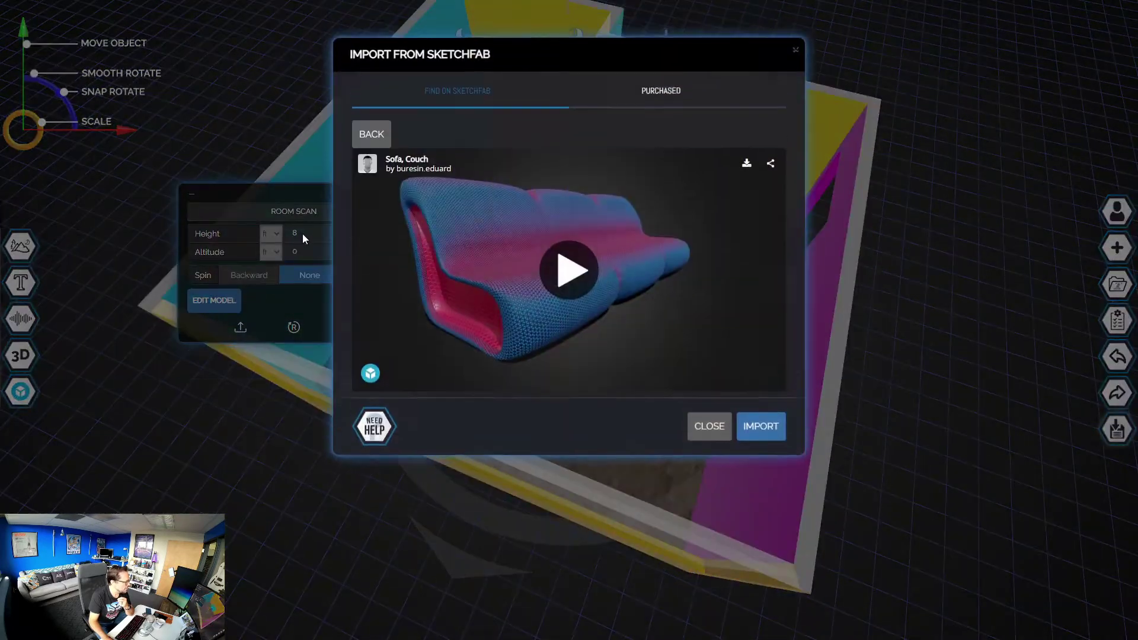
pyautogui.click(380, 141)
pyautogui.doubleClick(420, 142)
pyautogui.write('desk')
pyautogui.press('Return')
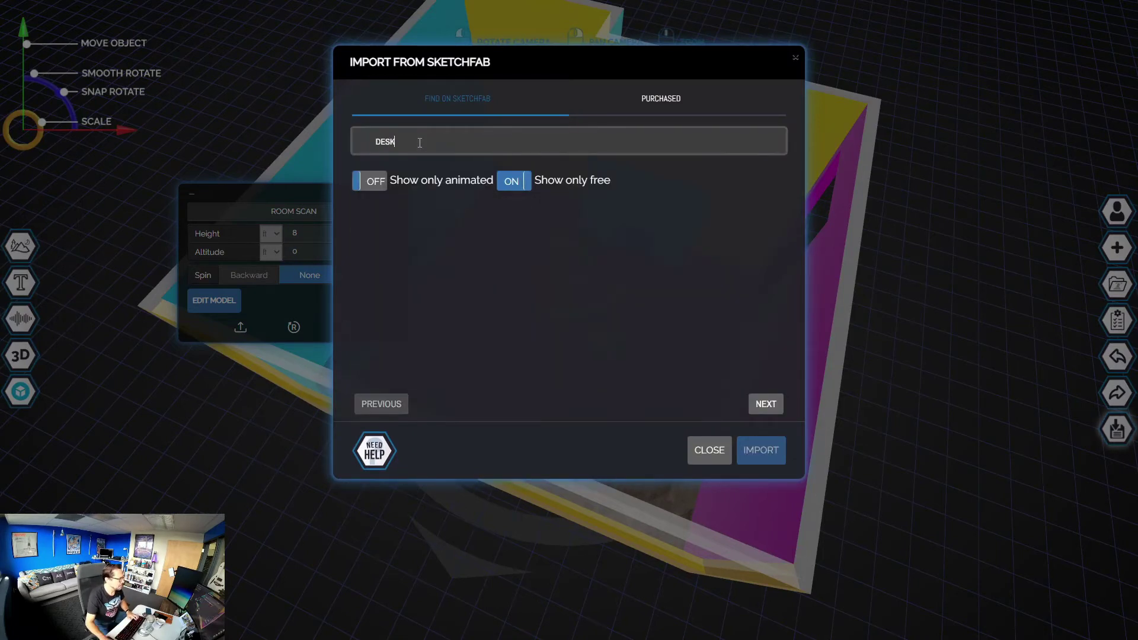
pyautogui.click(765, 404)
pyautogui.click(765, 404)
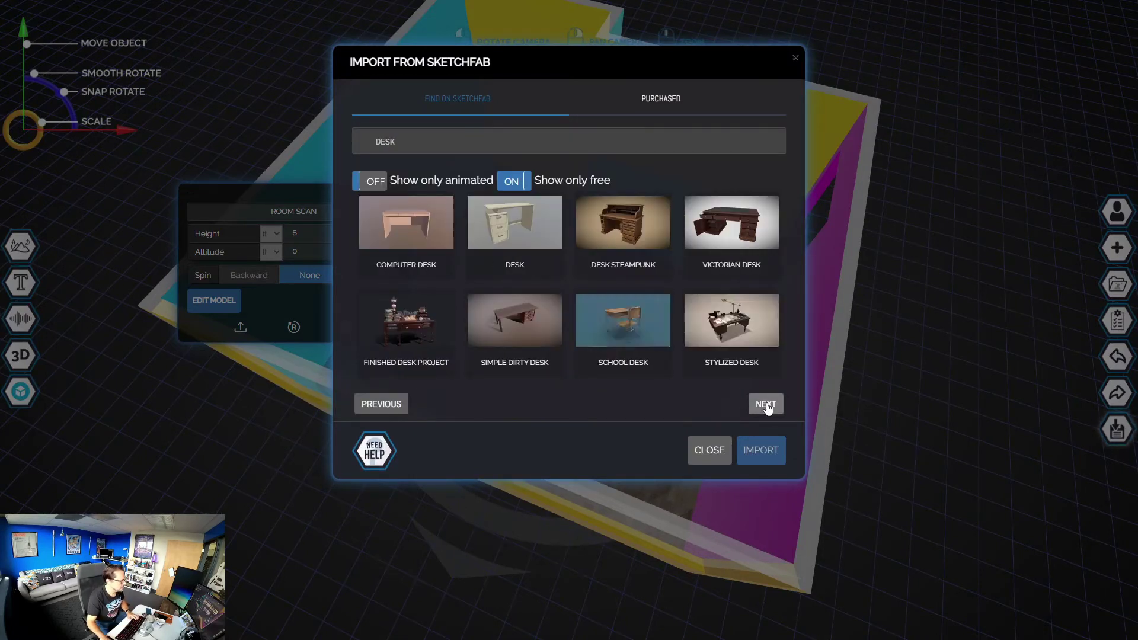
pyautogui.click(765, 403)
pyautogui.click(422, 328)
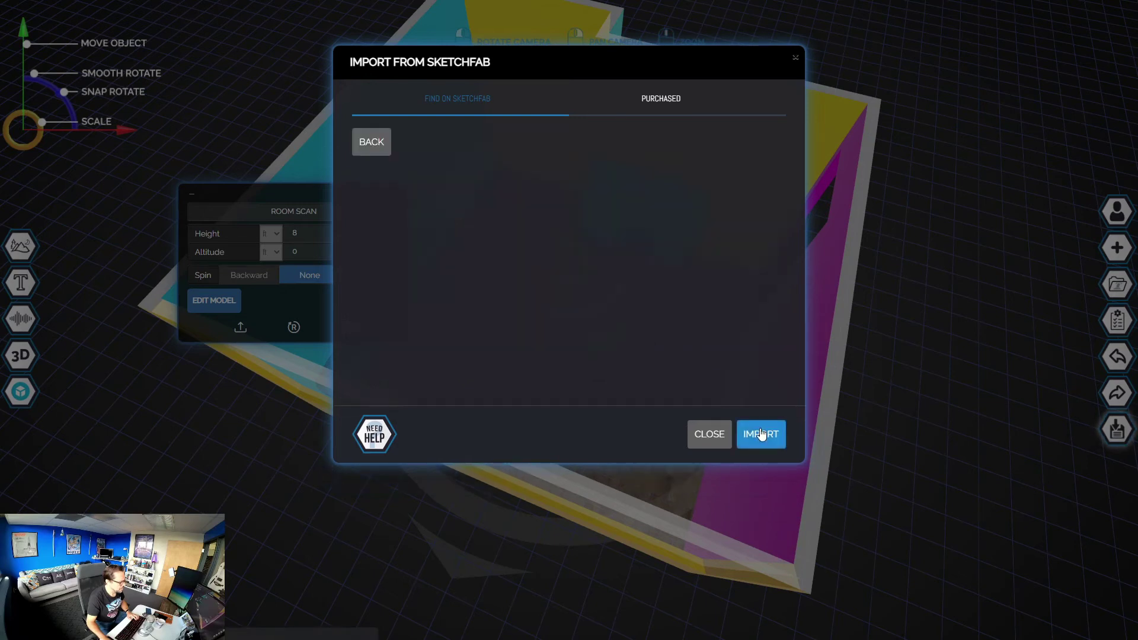
pyautogui.click(761, 435)
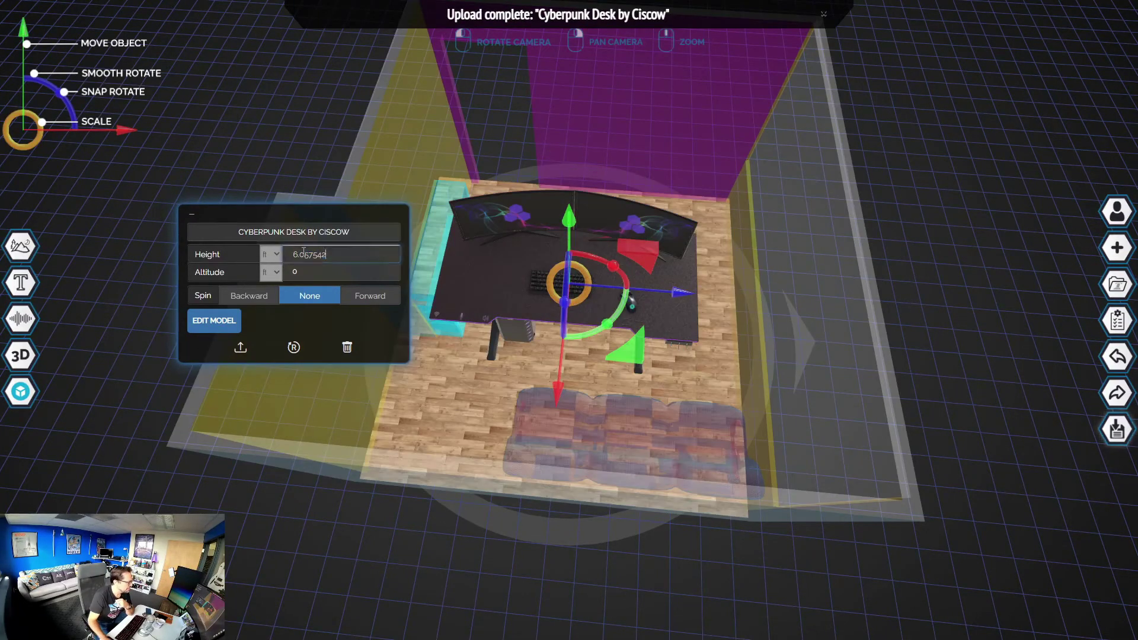
# - Set the desk's height to 4.5 ft and altitude to 0 ft, move it against the magenta wall and deselect it
pyautogui.write('4')
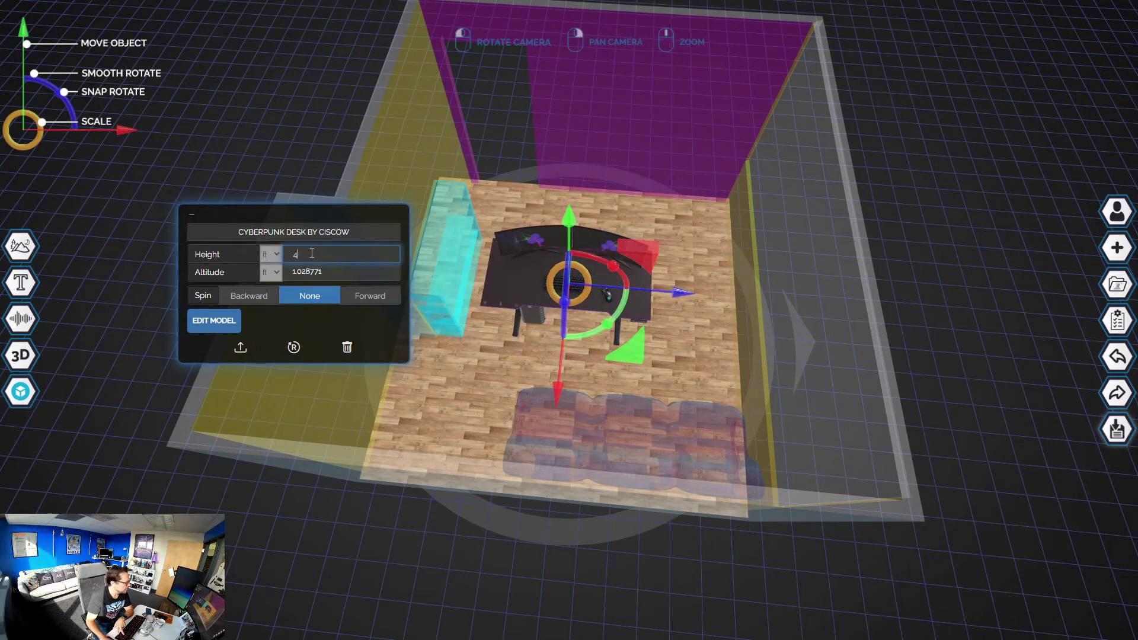
pyautogui.write('5')
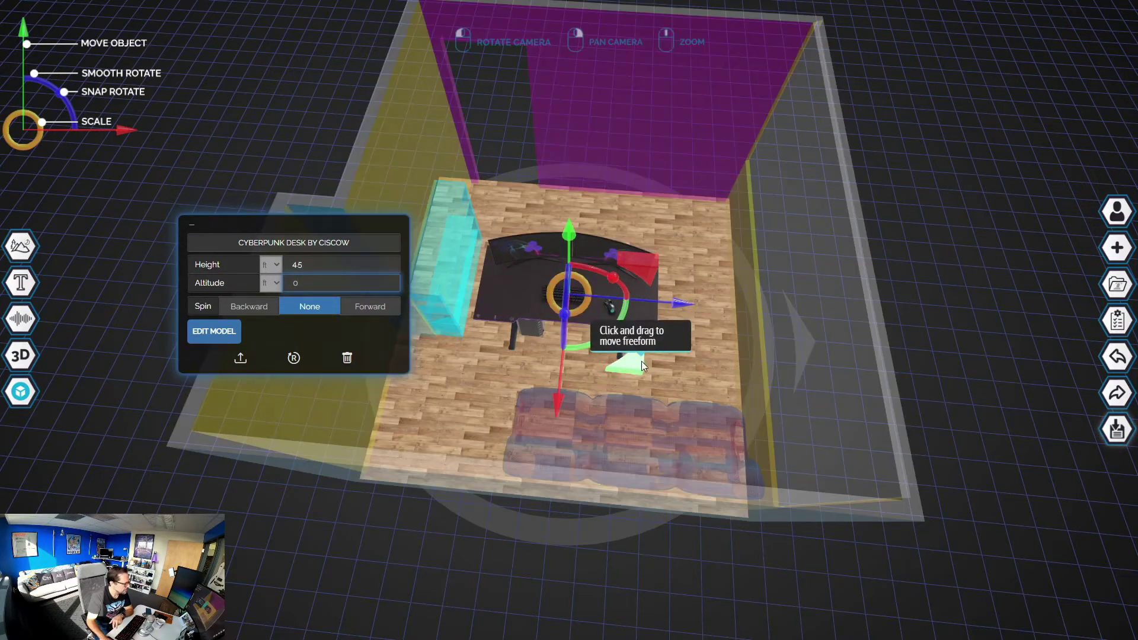
pyautogui.moveTo(640, 361); pyautogui.dragTo(704, 241)
pyautogui.click(922, 208)
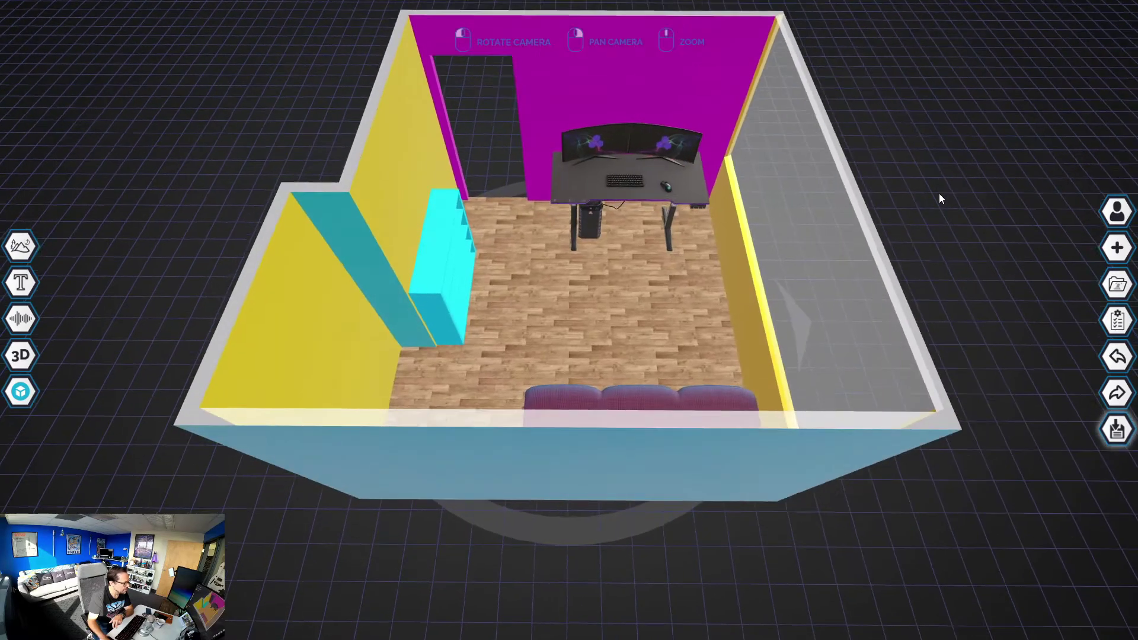
# - Search Sketchfab for free animated robot models and import the red Robot from the series "Love death and robots"
pyautogui.moveTo(938, 170); pyautogui.dragTo(476, 175)
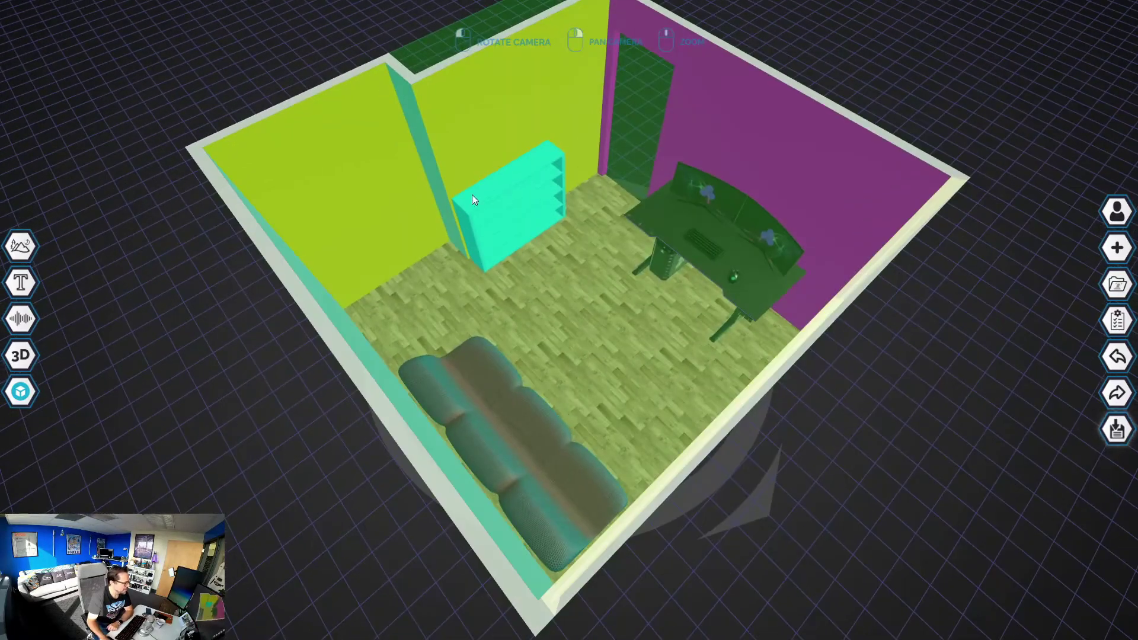
pyautogui.click(37, 389)
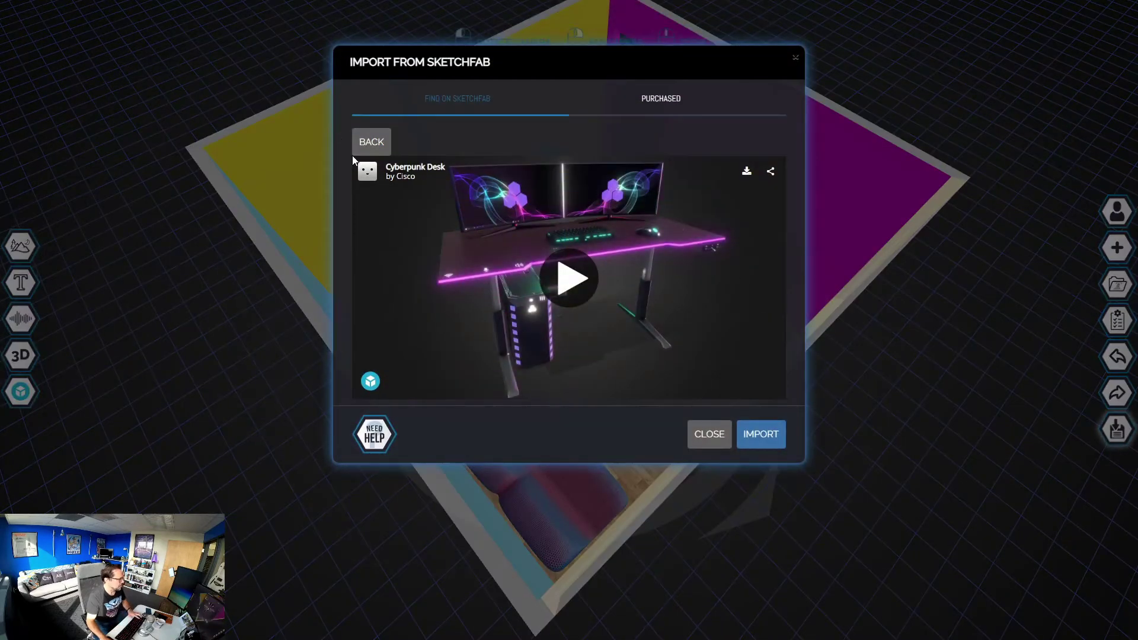
pyautogui.click(363, 149)
pyautogui.click(373, 181)
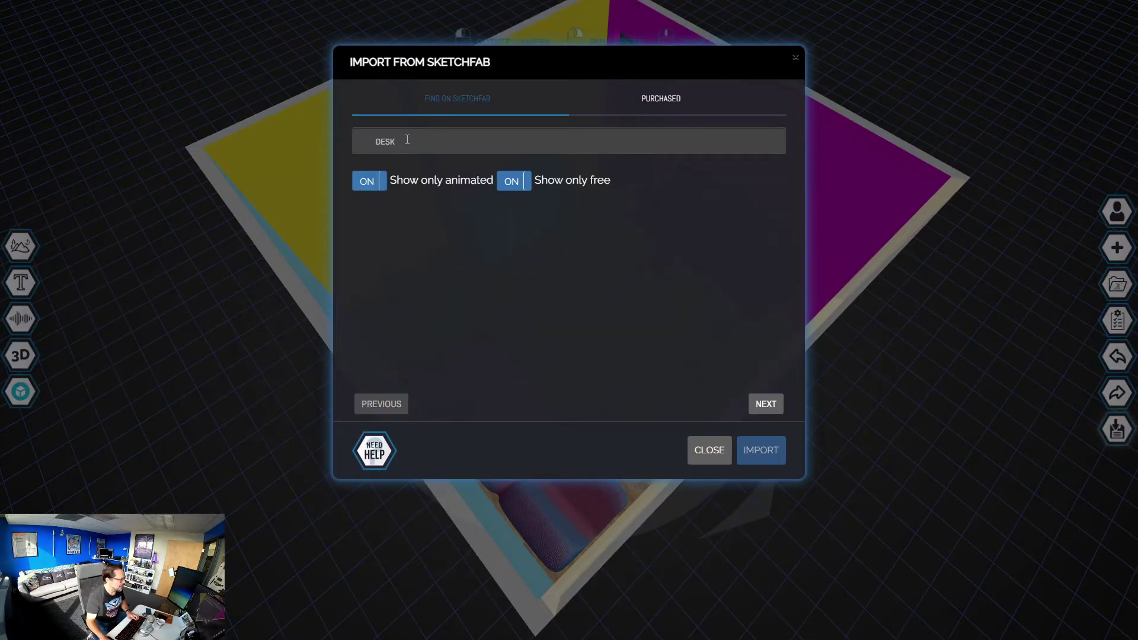
pyautogui.write('robot')
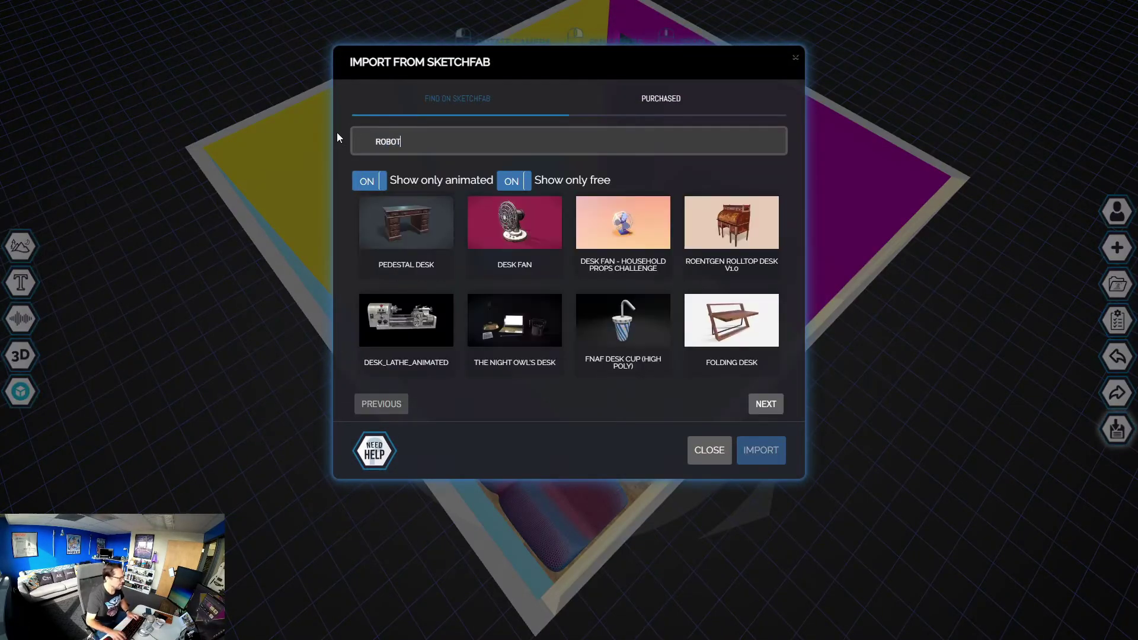
pyautogui.press('Return')
pyautogui.click(731, 316)
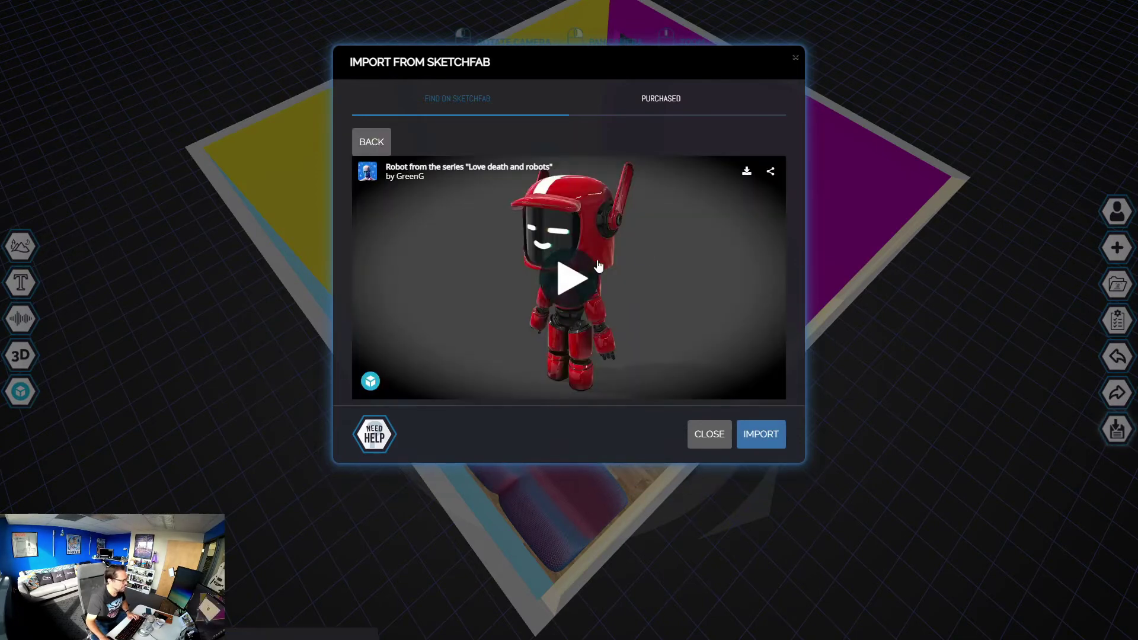
pyautogui.click(761, 449)
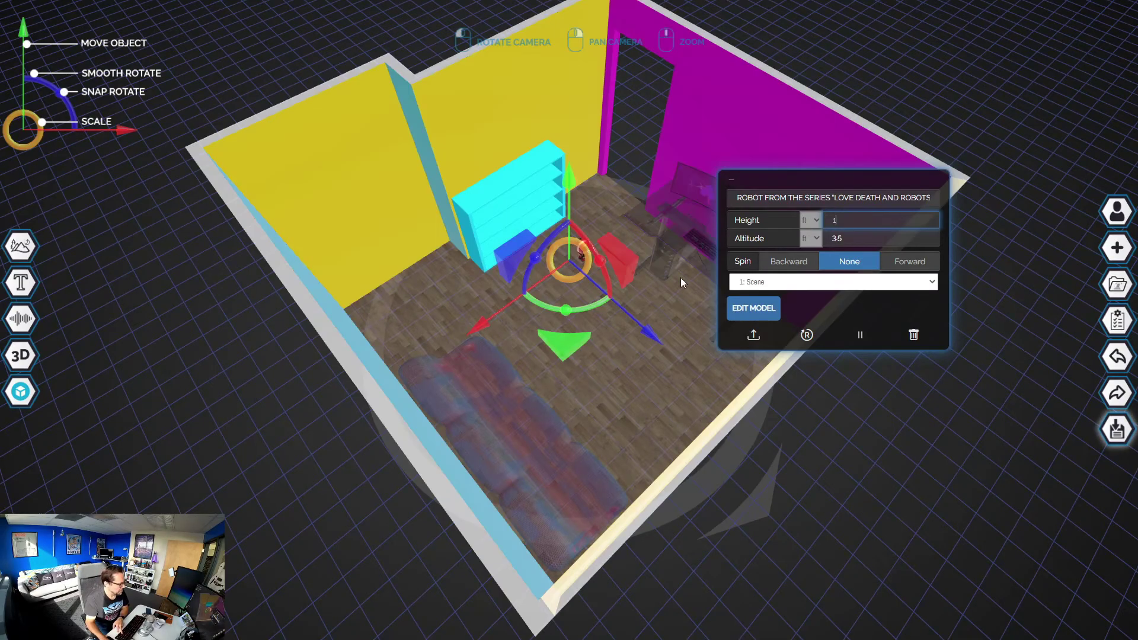
# - Set the robot's height to 1 ft, stand it on top of the cyan shelf and check its placement
pyautogui.moveTo(531, 341); pyautogui.dragTo(403, 77)
pyautogui.click(553, 333)
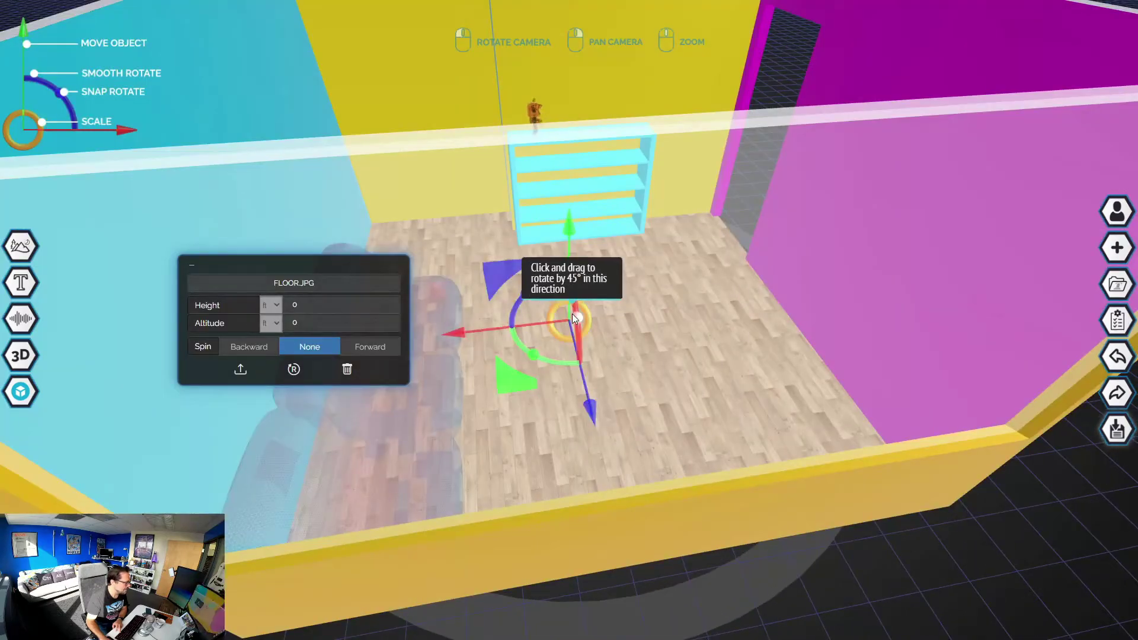
pyautogui.click(572, 315)
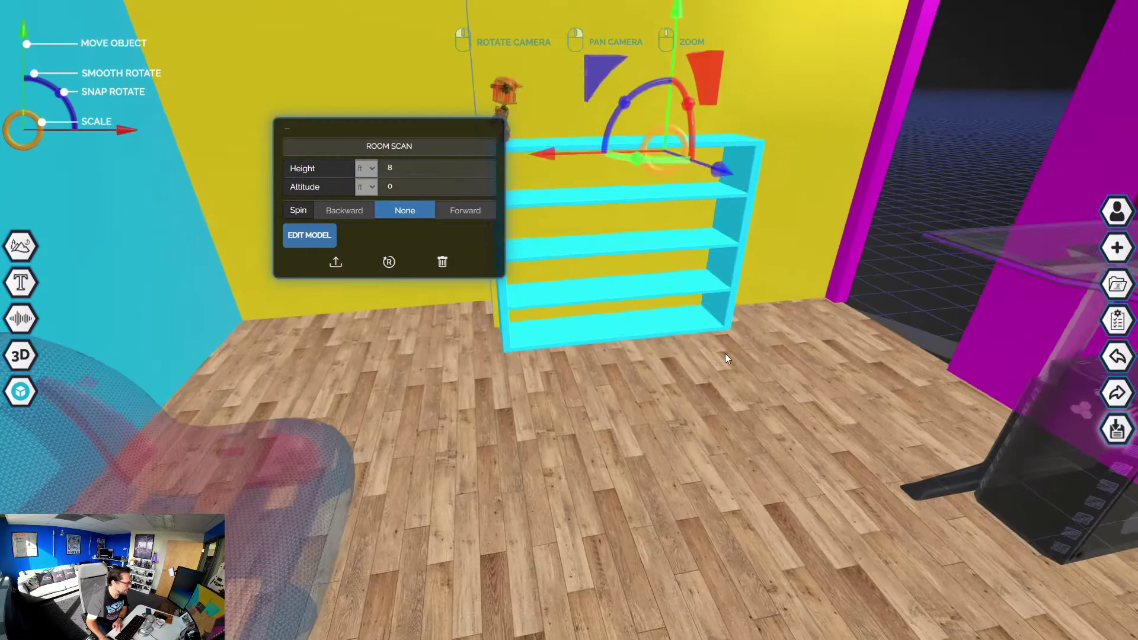
pyautogui.click(724, 353)
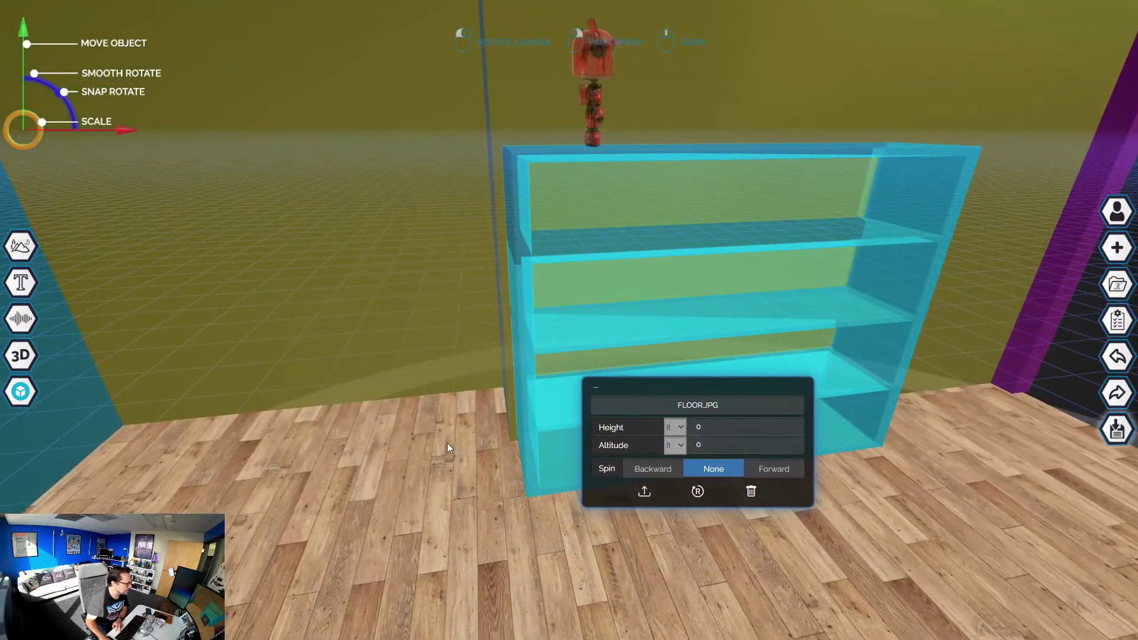
pyautogui.click(388, 445)
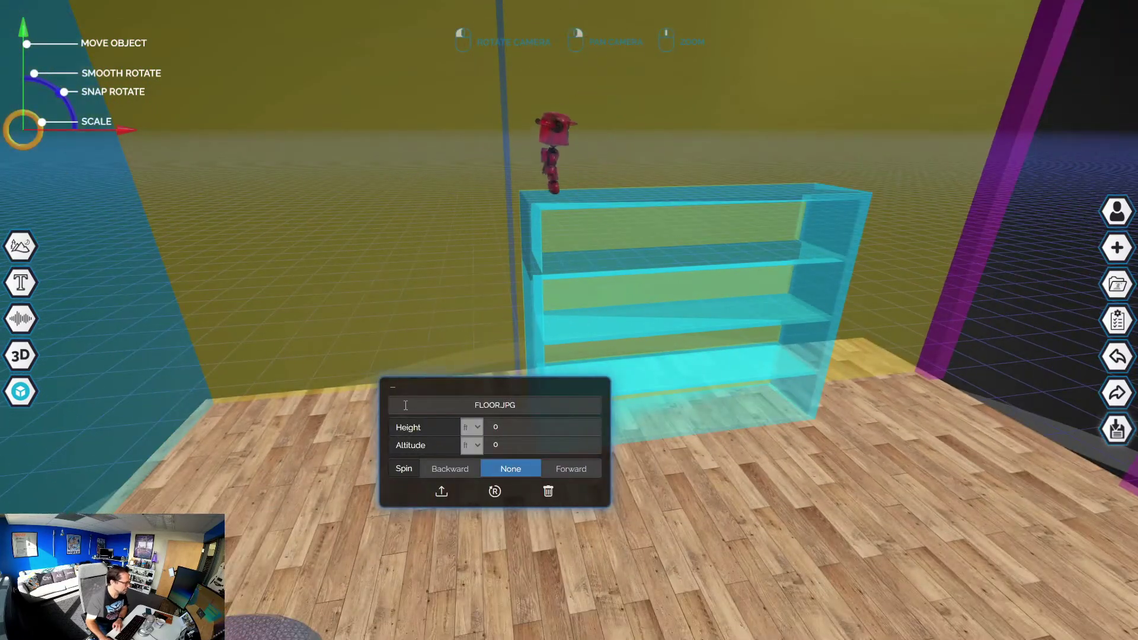
pyautogui.moveTo(102, 227); pyautogui.dragTo(464, 153)
pyautogui.moveTo(268, 193); pyautogui.dragTo(283, 211)
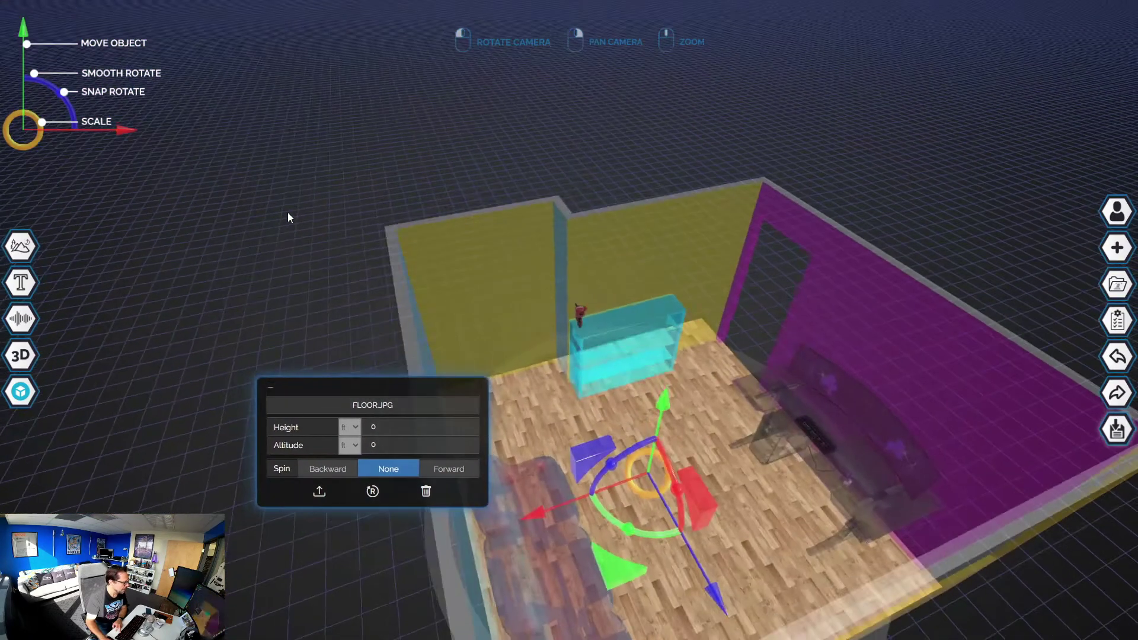
# - Search Sketchfab for free painting models without the animated-only filter and import the Mona Lisa Painting
pyautogui.click(45, 388)
pyautogui.click(374, 141)
pyautogui.click(366, 181)
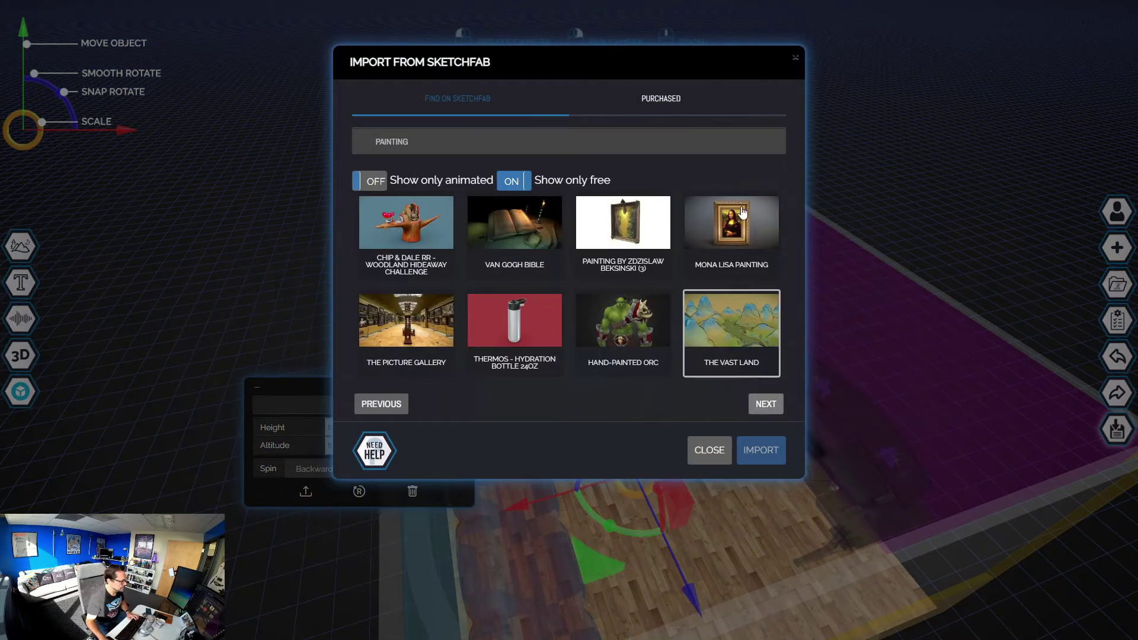
pyautogui.click(742, 220)
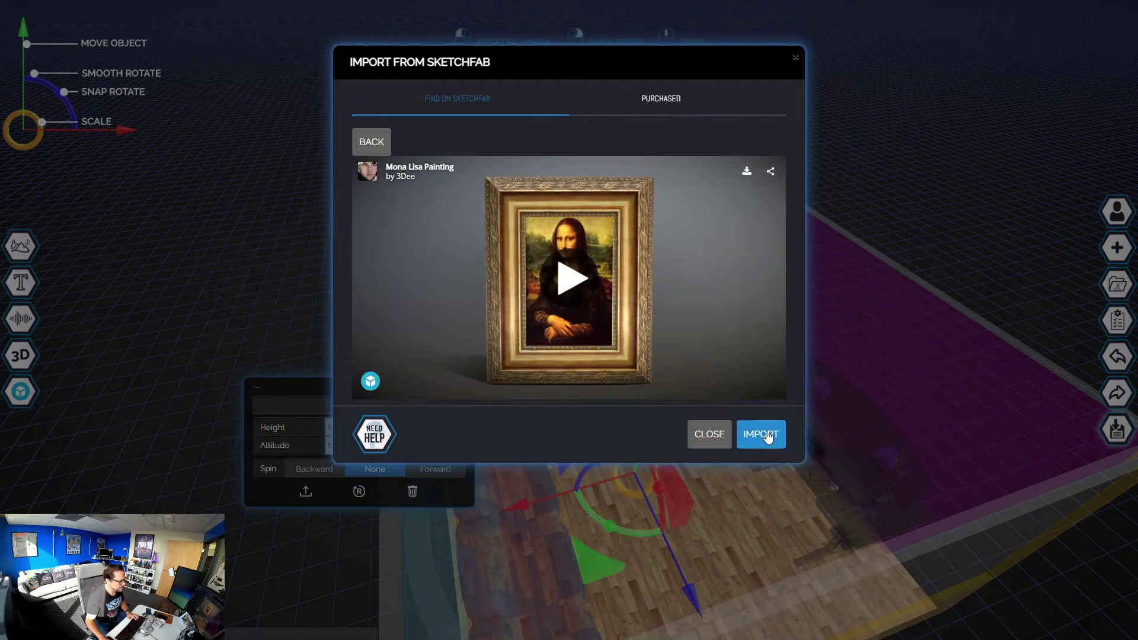
pyautogui.click(762, 435)
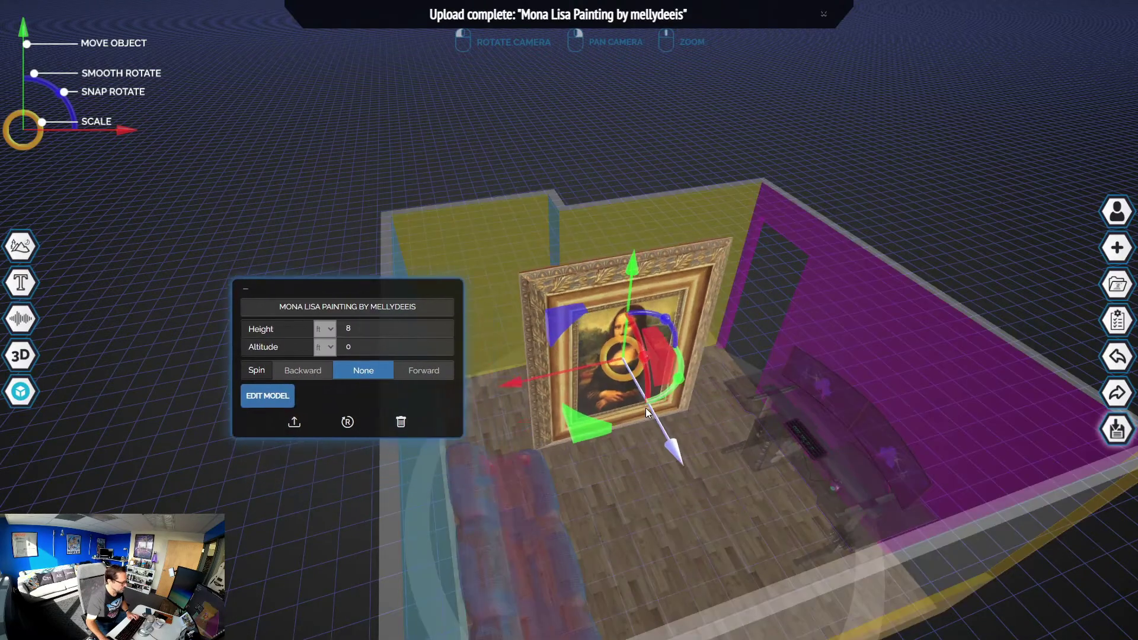
# - Move the Mona Lisa painting back towards the yellow wall
pyautogui.moveTo(644, 409)
pyautogui.mouseDown()
pyautogui.moveTo(599, 302)
pyautogui.moveTo(611, 326)
pyautogui.moveTo(522, 300)
pyautogui.mouseUp()
pyautogui.moveTo(521, 300)
pyautogui.mouseDown(button='right')
pyautogui.moveTo(691, 401)
pyautogui.moveTo(652, 474)
pyautogui.moveTo(659, 540)
pyautogui.moveTo(249, 151)
pyautogui.mouseUp(button='right')
pyautogui.click(940, 300)
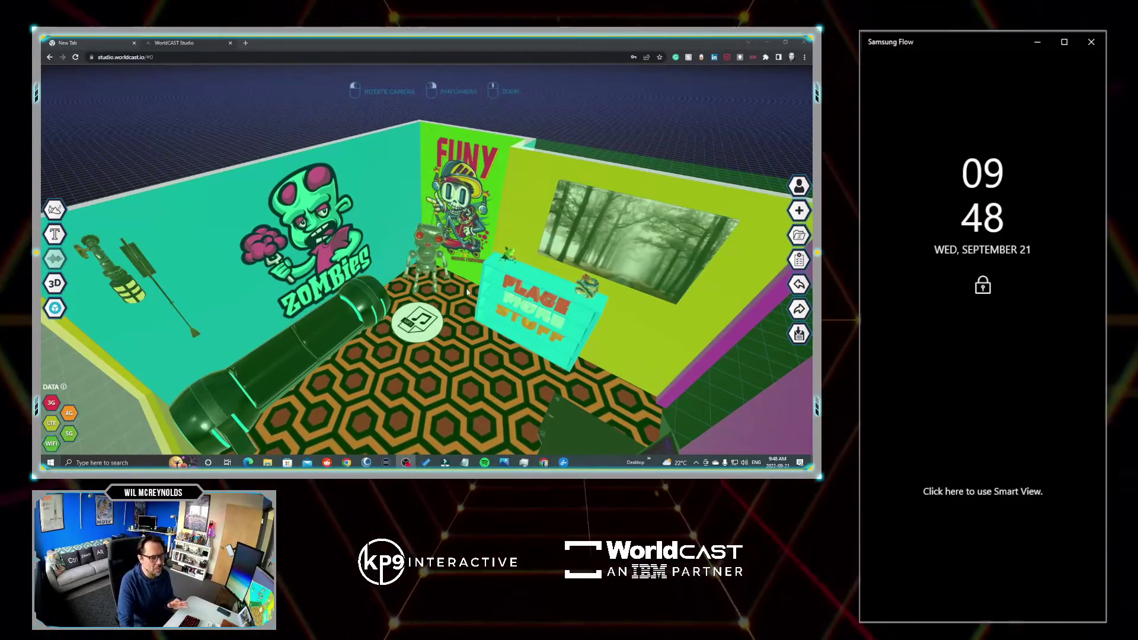
# - Review the fully decorated room cast and select its hexagon-patterned floor image
pyautogui.moveTo(468, 291); pyautogui.dragTo(422, 298)
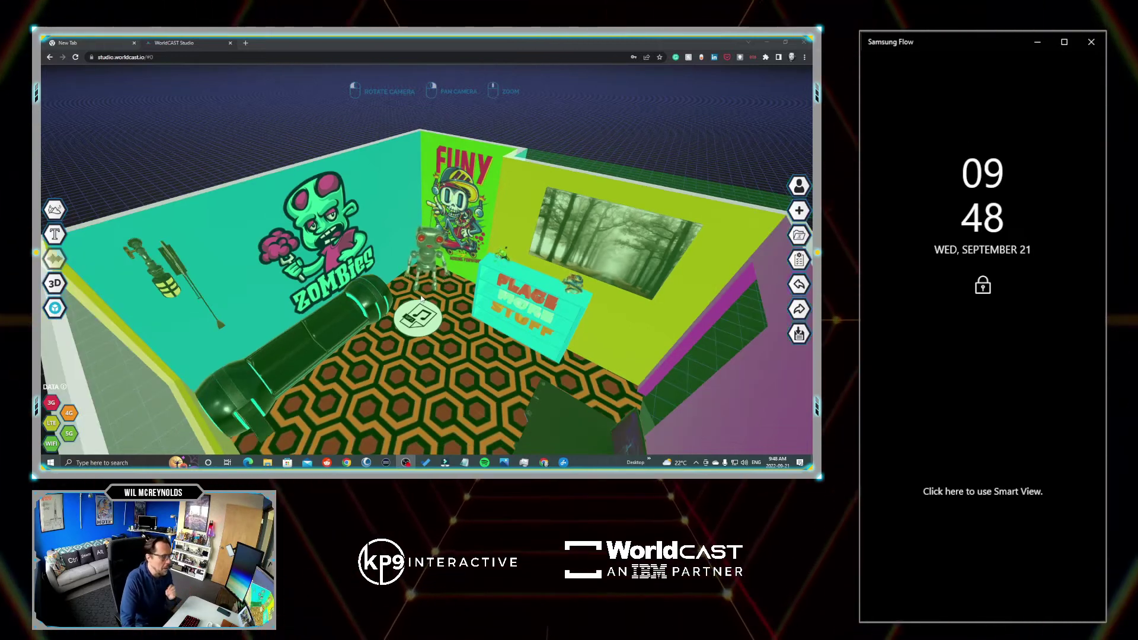
pyautogui.scroll(-3, 422, 298)
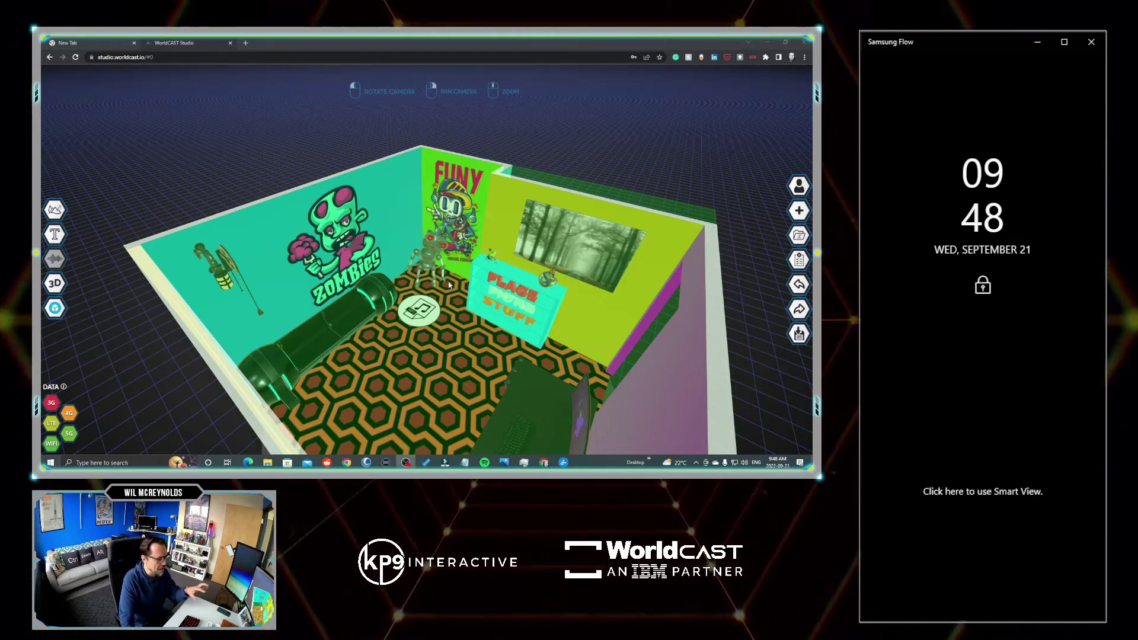
pyautogui.click(432, 355)
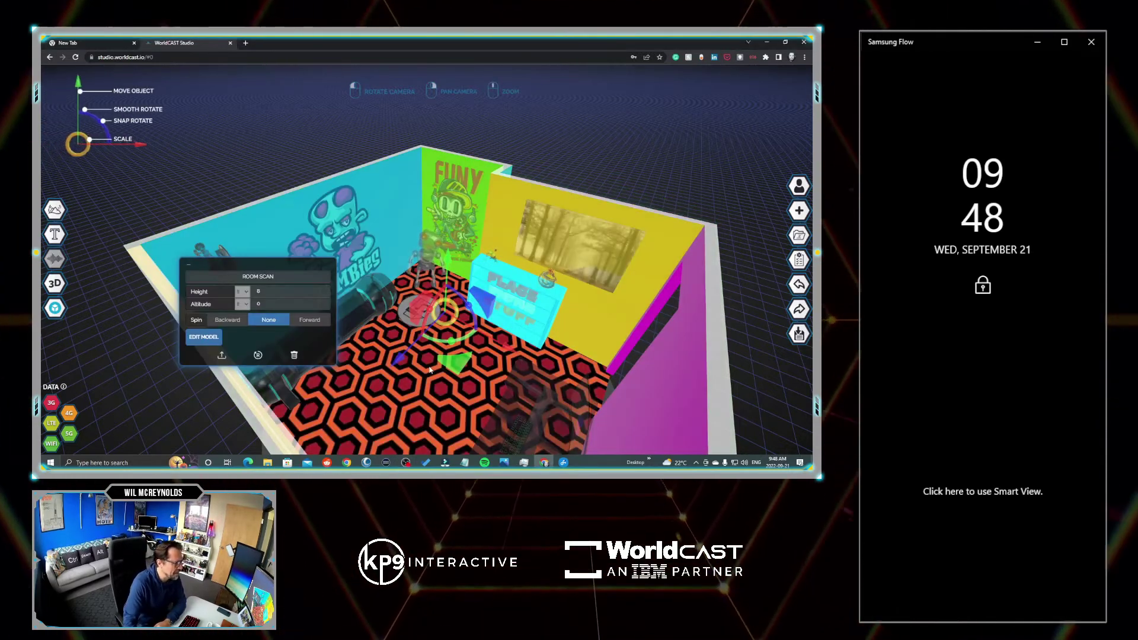
pyautogui.click(415, 375)
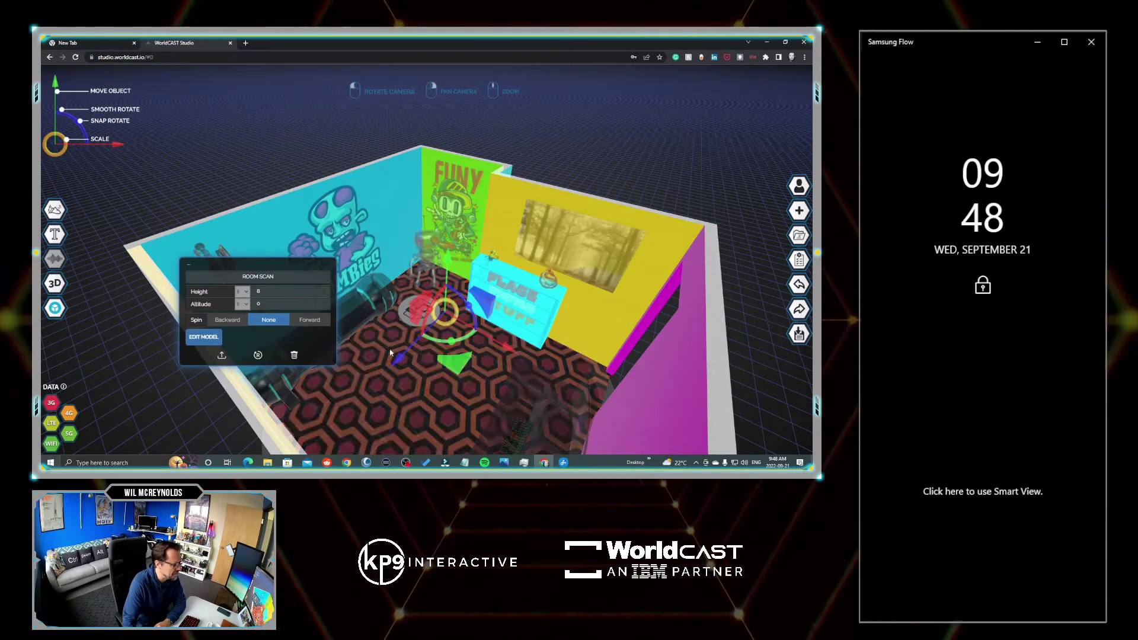
pyautogui.click(382, 364)
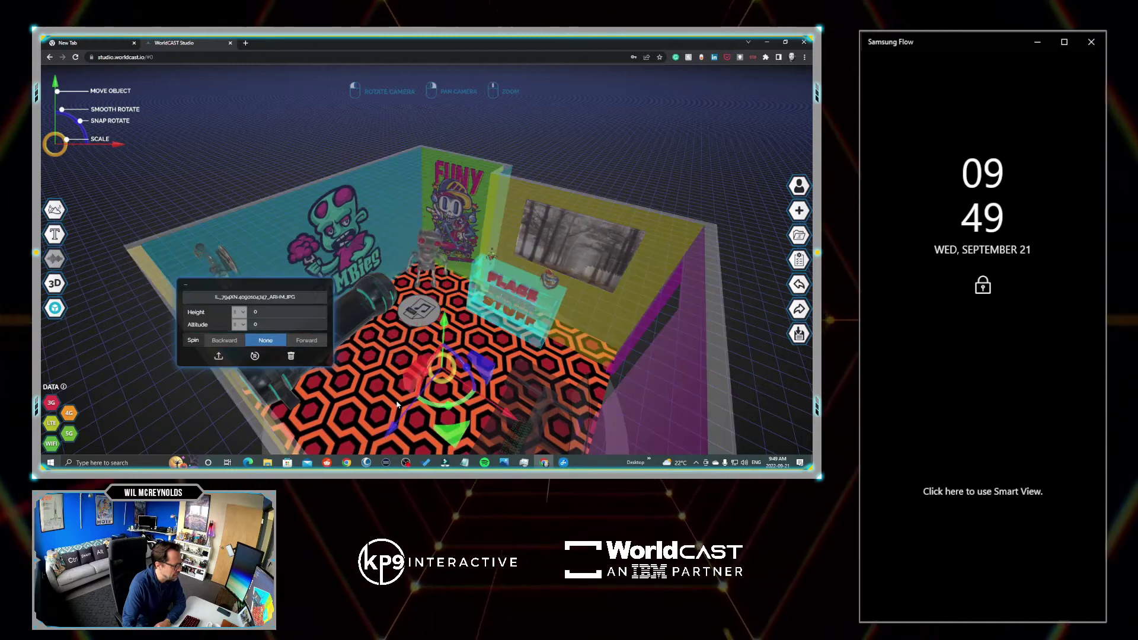
# - Try replacing the hexagon-patterned floor image with the custom image floor.jpg, and undo the replacement
pyautogui.click(218, 356)
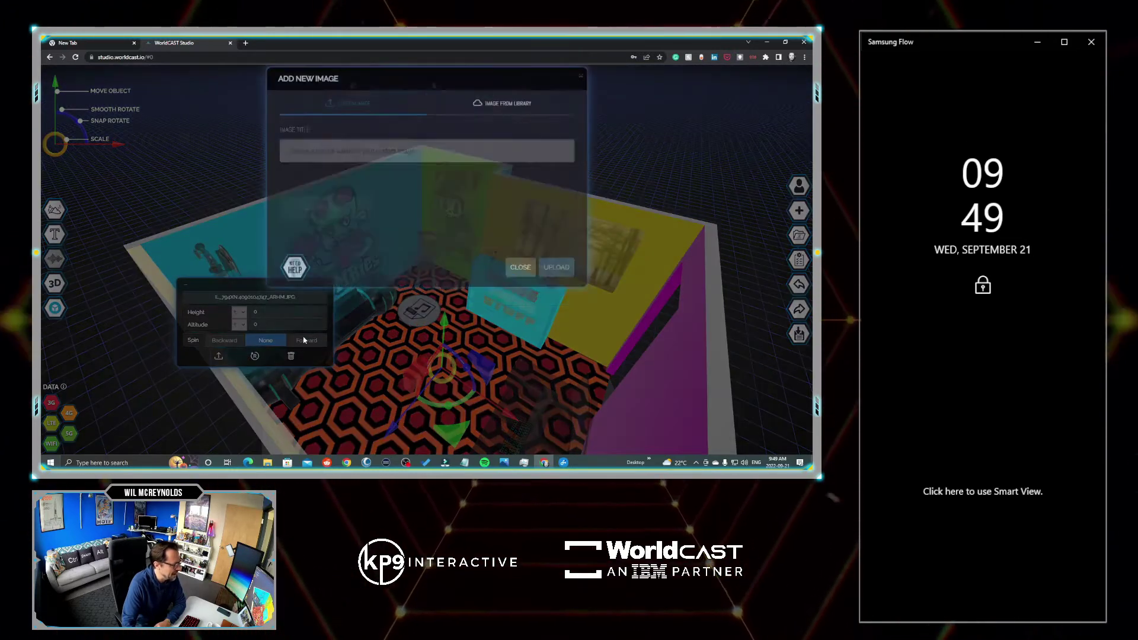
pyautogui.click(347, 235)
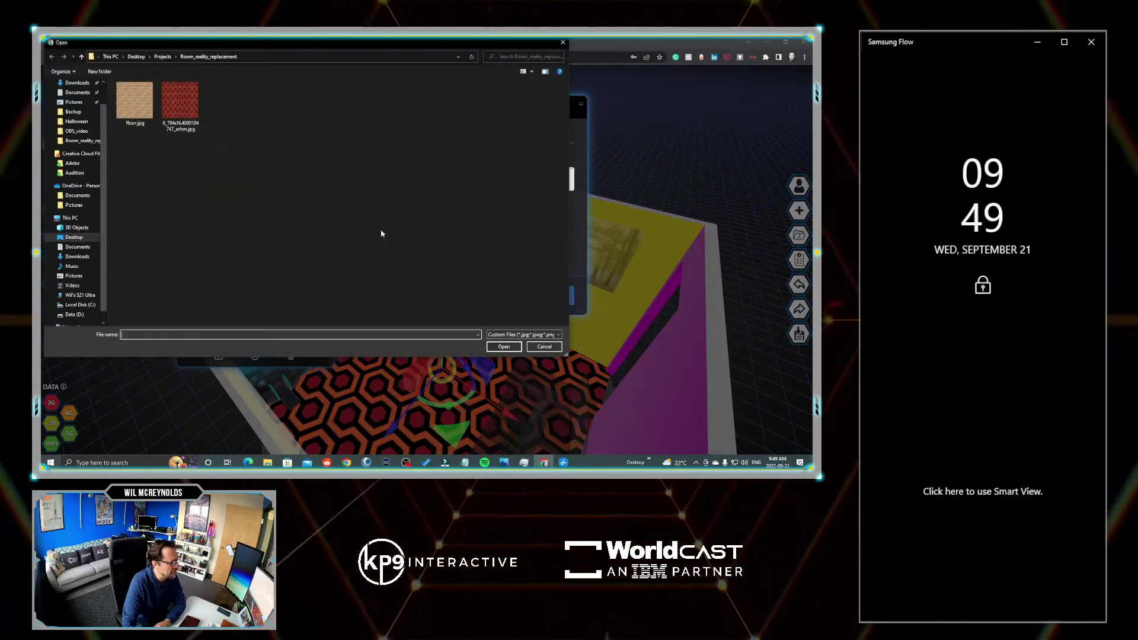
pyautogui.doubleClick(141, 103)
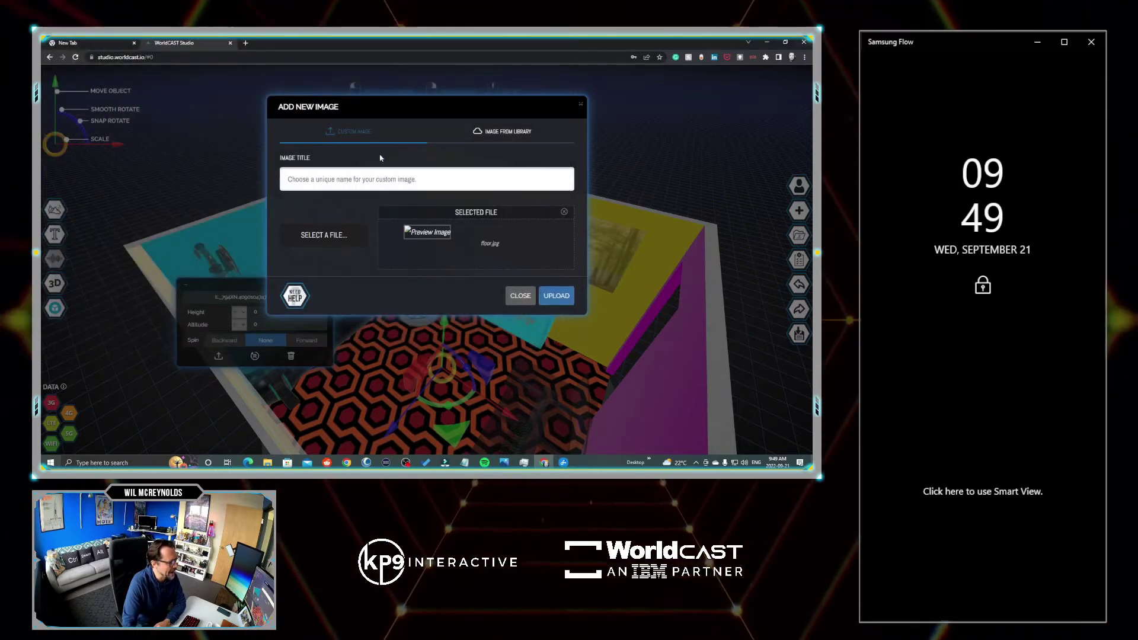
pyautogui.click(550, 296)
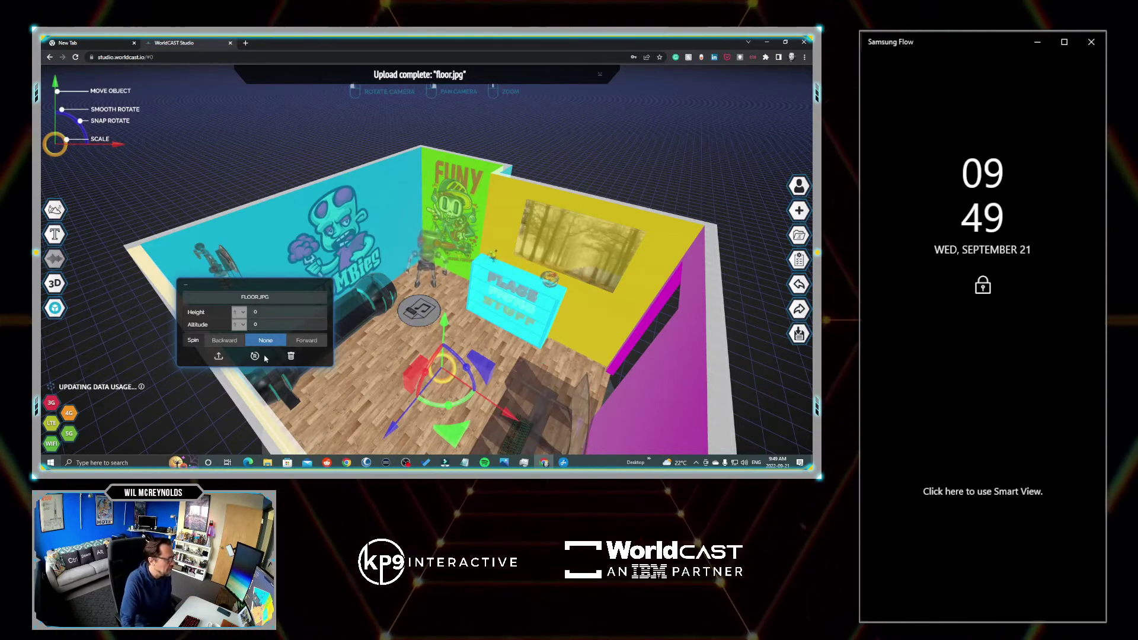
pyautogui.click(799, 284)
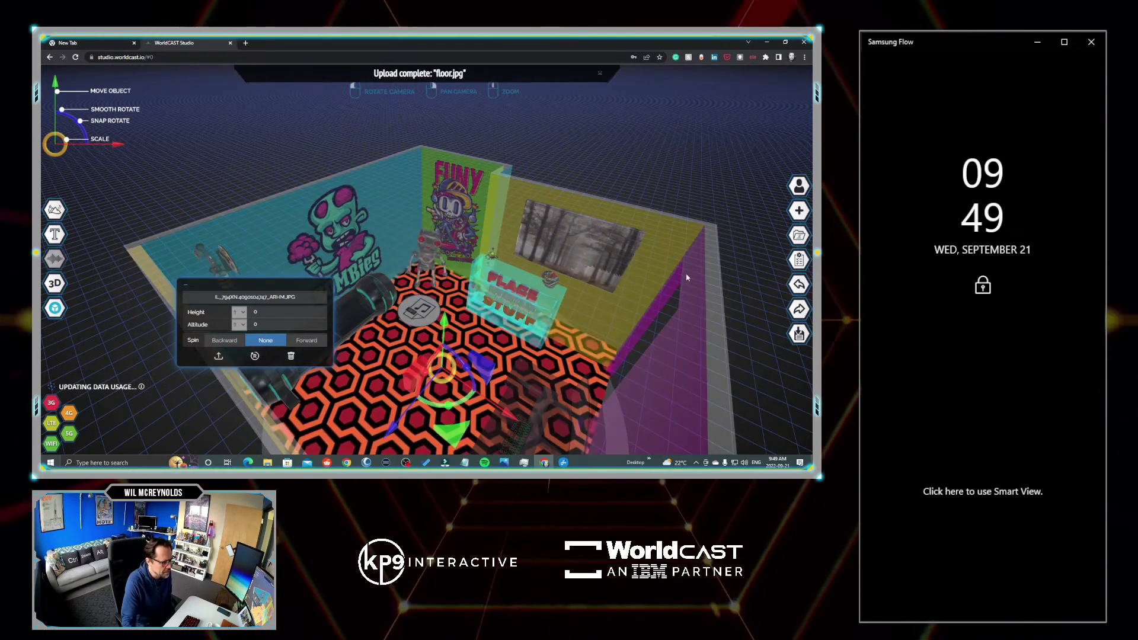
# - Browse the free animated Sketchfab robots as replacements for the large happy little robot, and close the import without choosing one
pyautogui.click(435, 248)
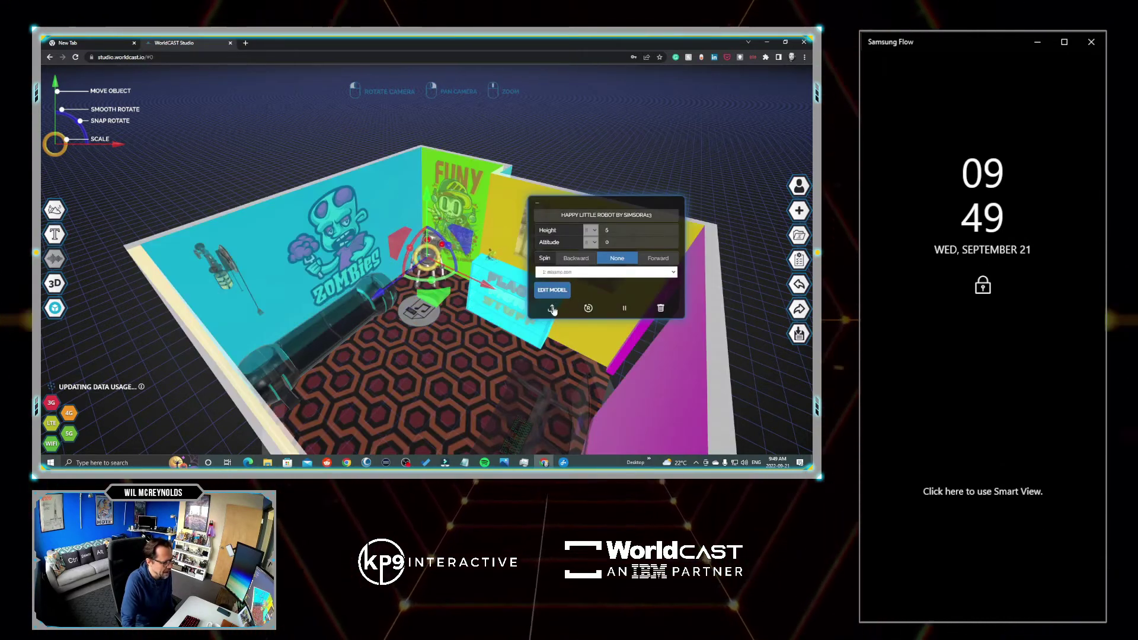
pyautogui.click(552, 309)
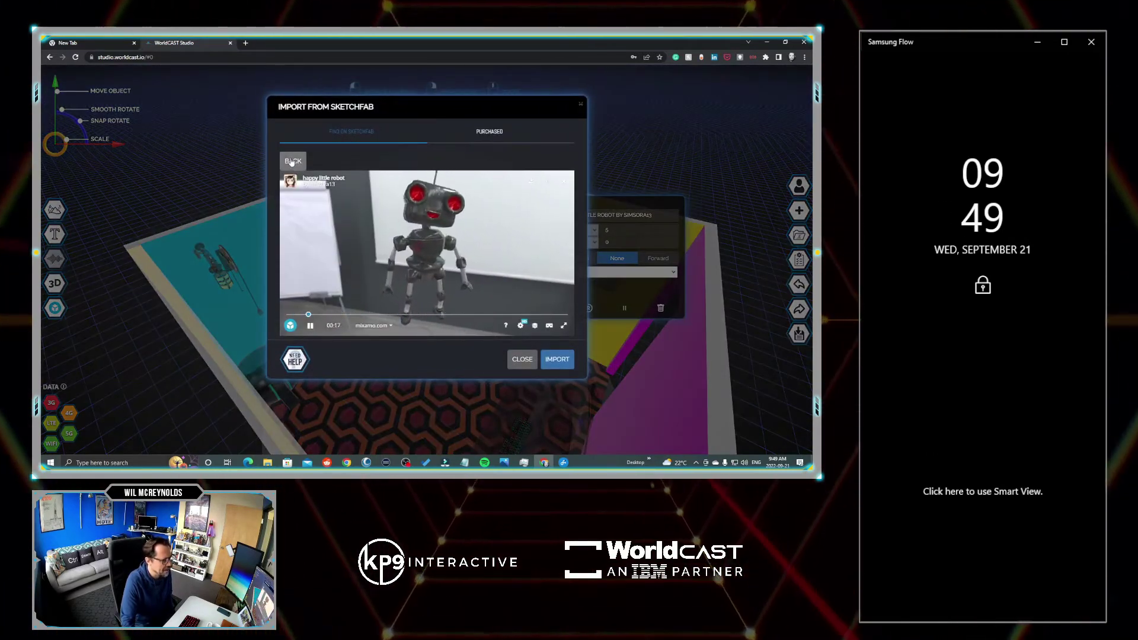
pyautogui.click(291, 161)
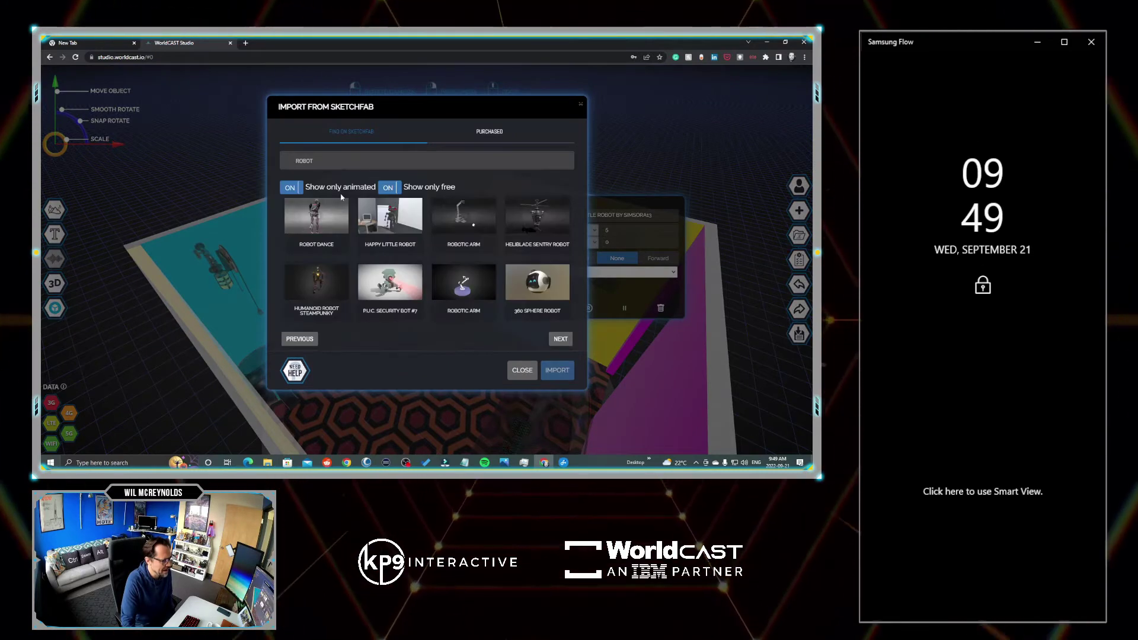
pyautogui.click(522, 371)
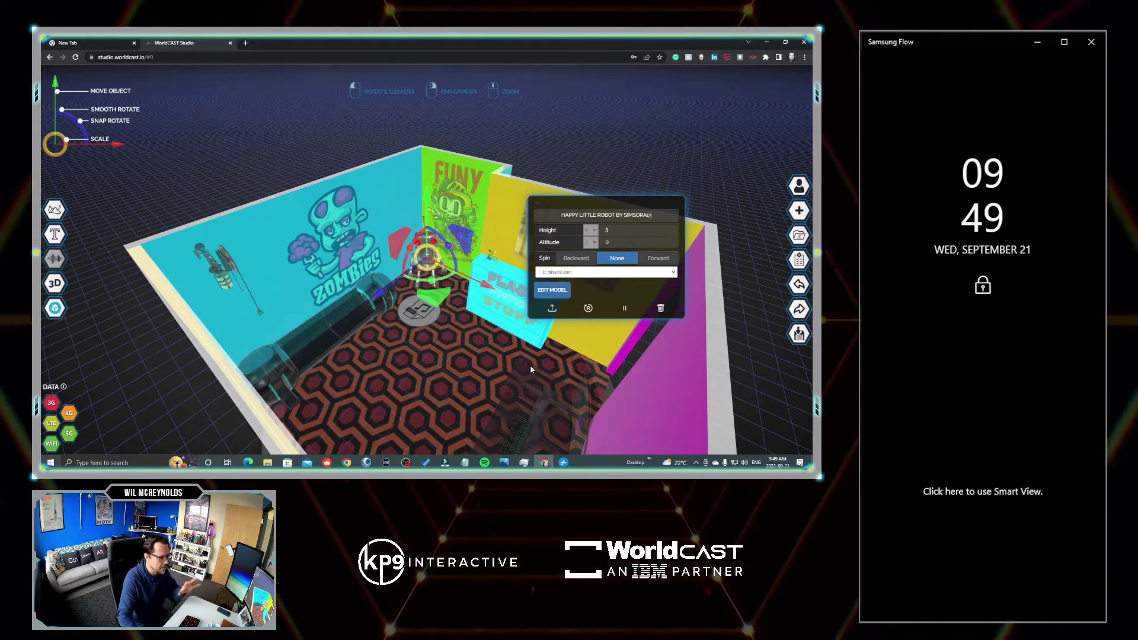
# - Select the floor image, the PLACE text, the FUNY poster and the Zombies image in turn to review their properties
pyautogui.click(577, 386)
pyautogui.scroll(3, 502, 316)
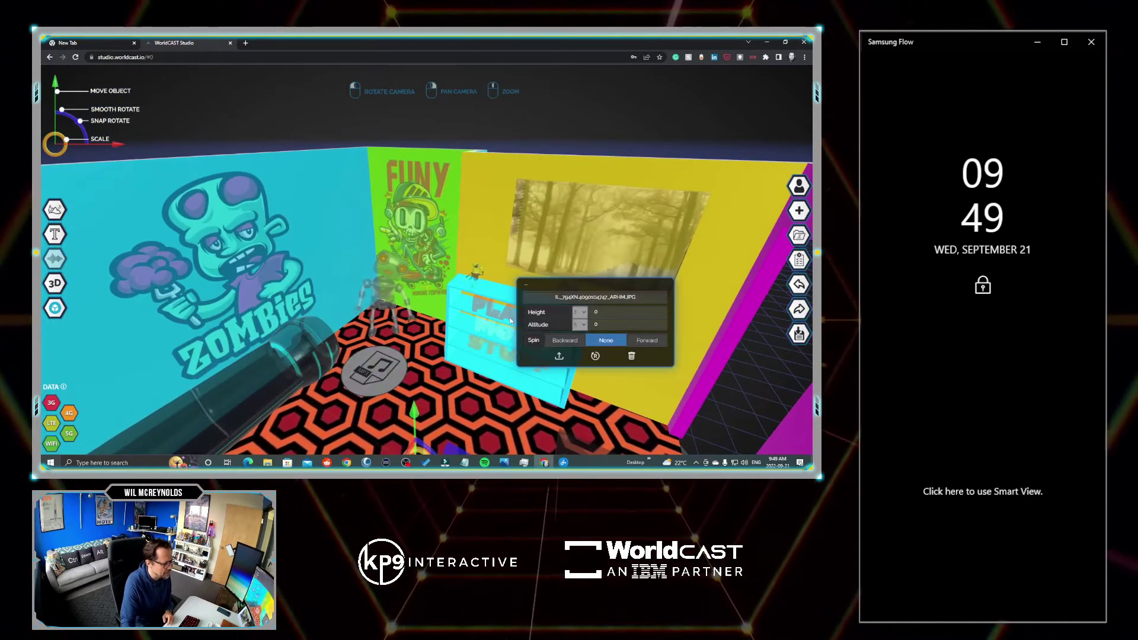
pyautogui.click(504, 314)
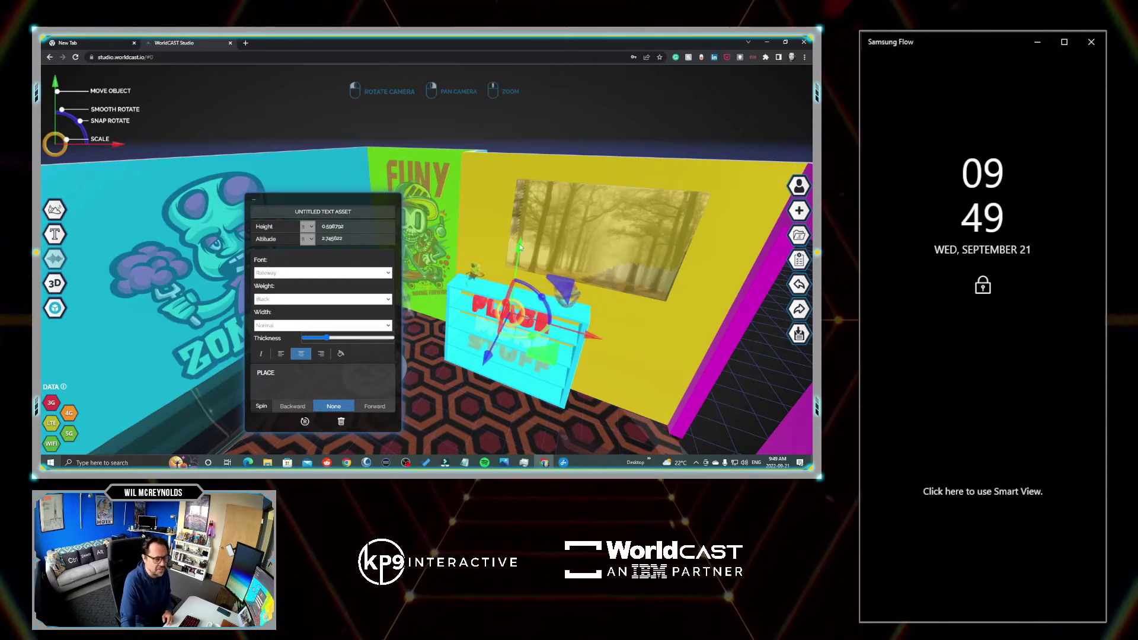
pyautogui.click(549, 219)
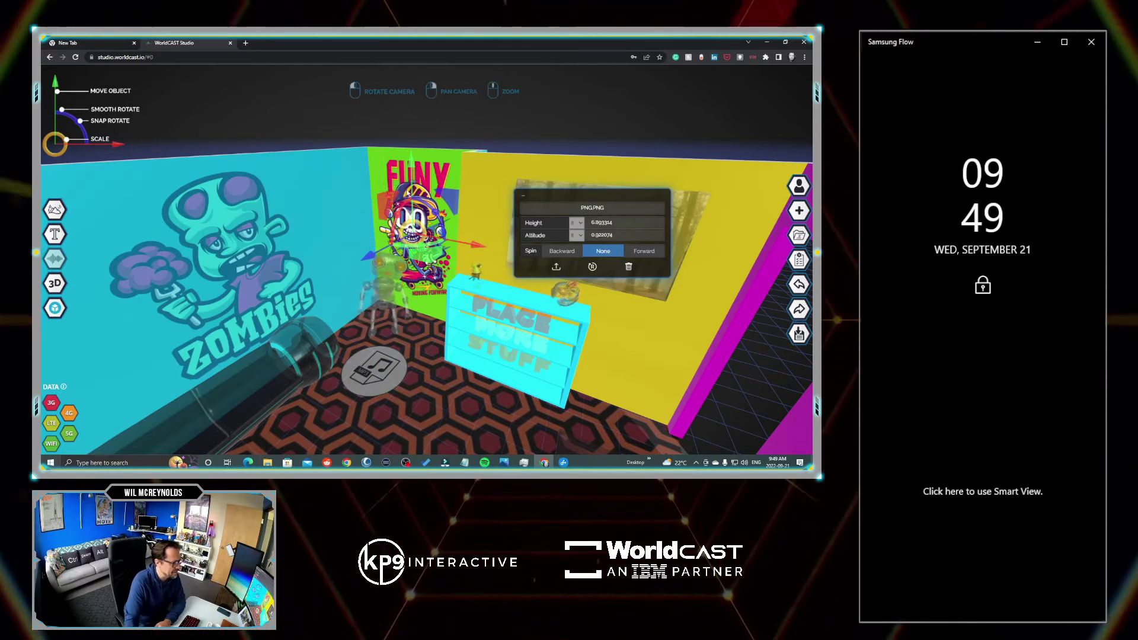
pyautogui.click(223, 233)
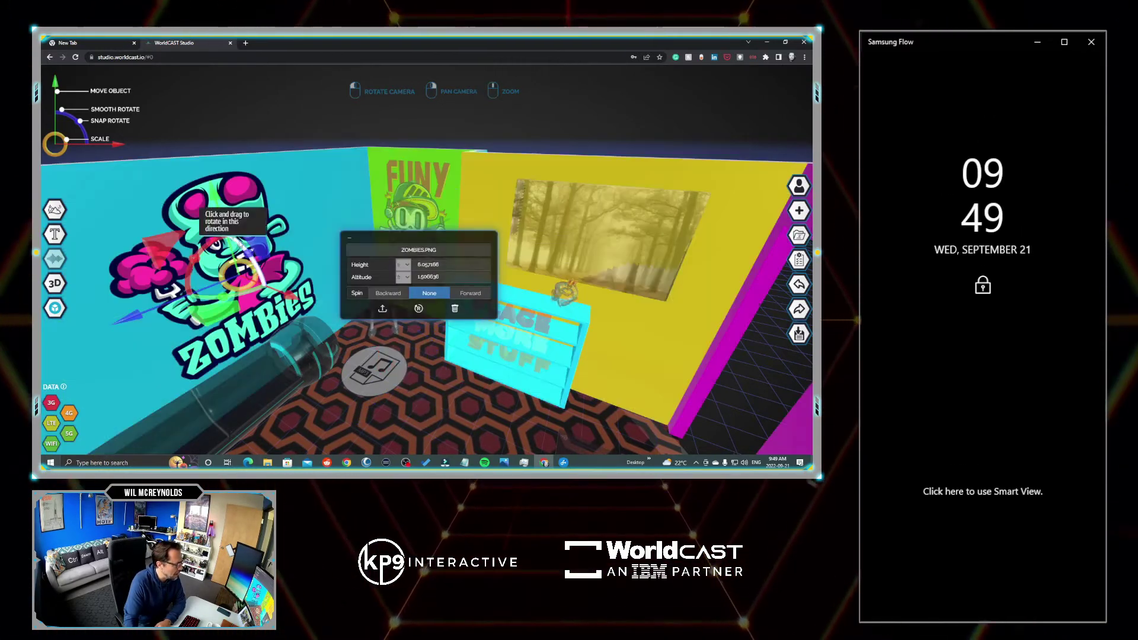
# - Try moving the room scan away from its furnishings, and undo the move
pyautogui.click(381, 379)
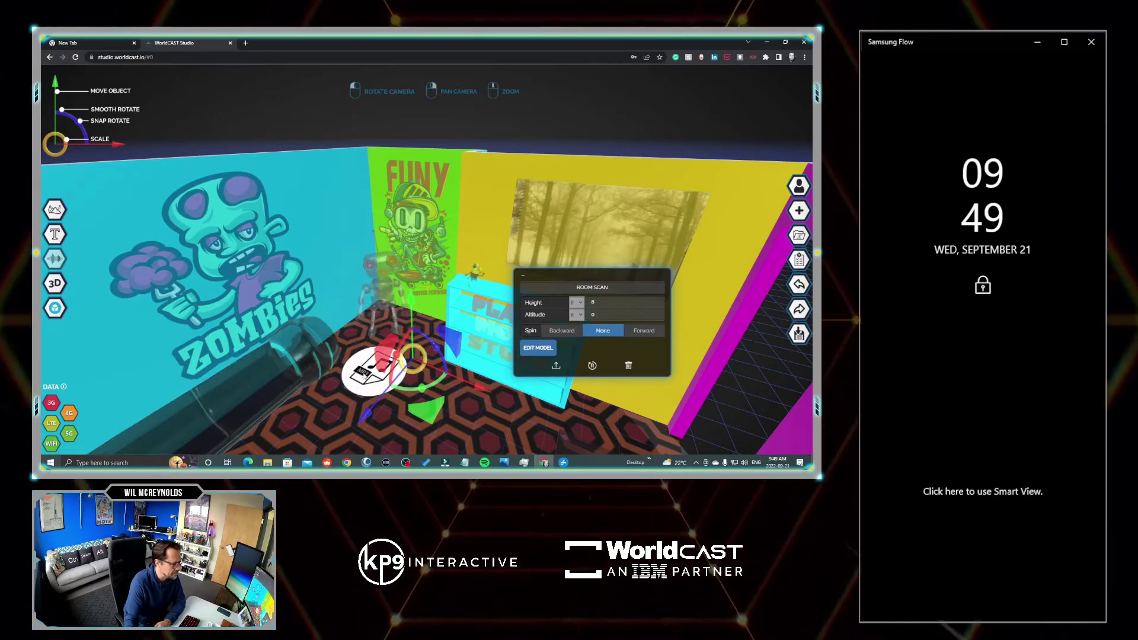
pyautogui.moveTo(380, 382); pyautogui.dragTo(473, 402)
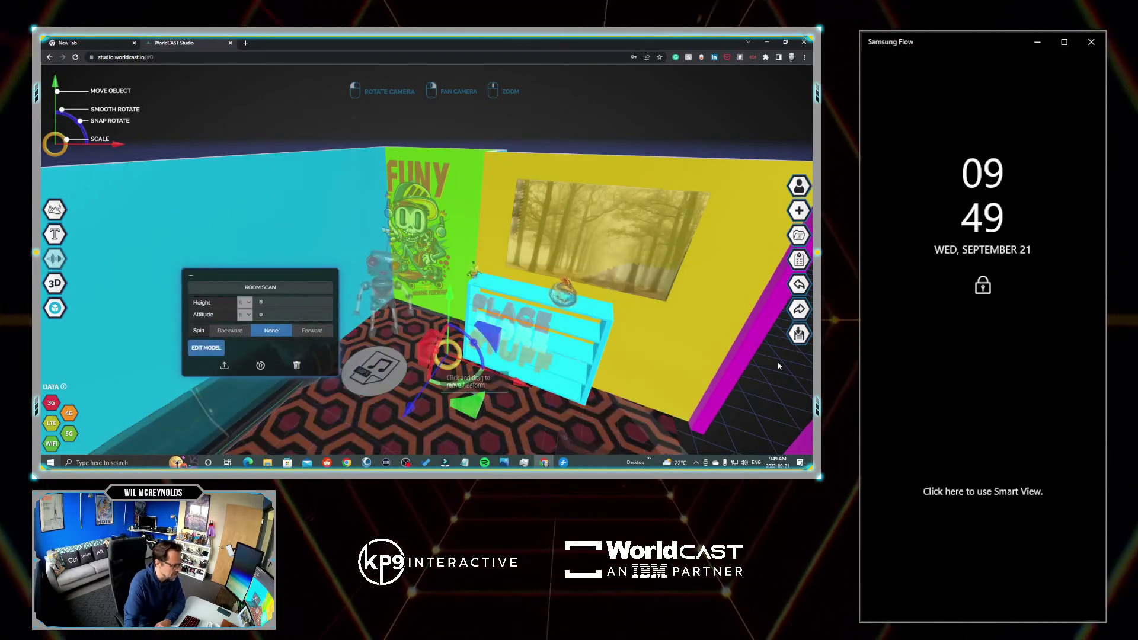
pyautogui.click(799, 285)
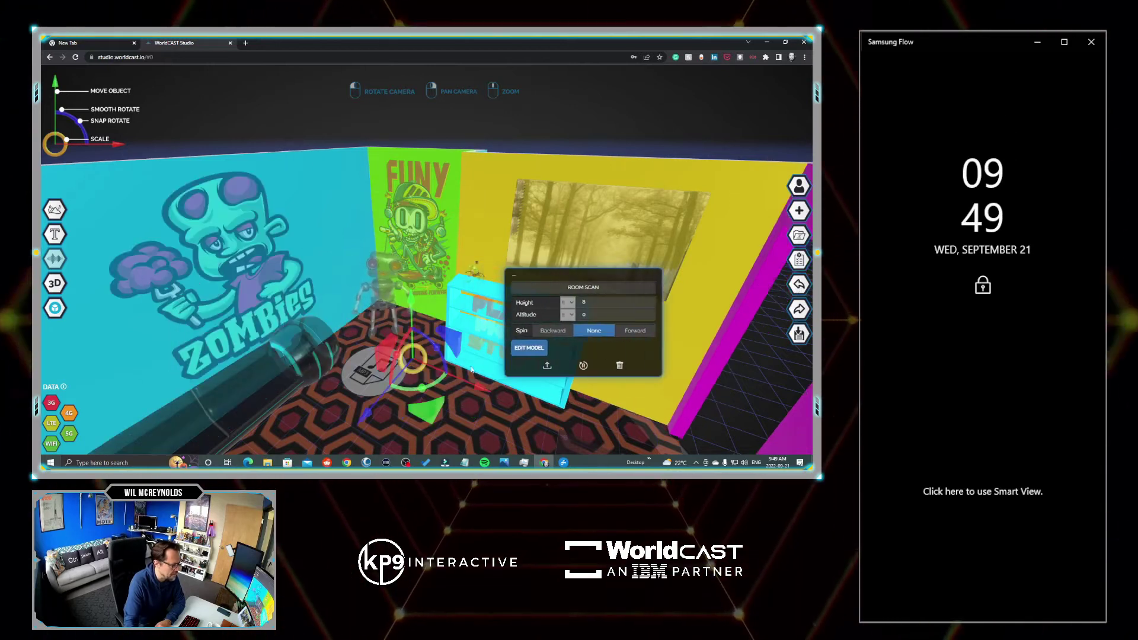
# - Select the sports audio marker on the floor and examine its properties and move handles
pyautogui.click(367, 382)
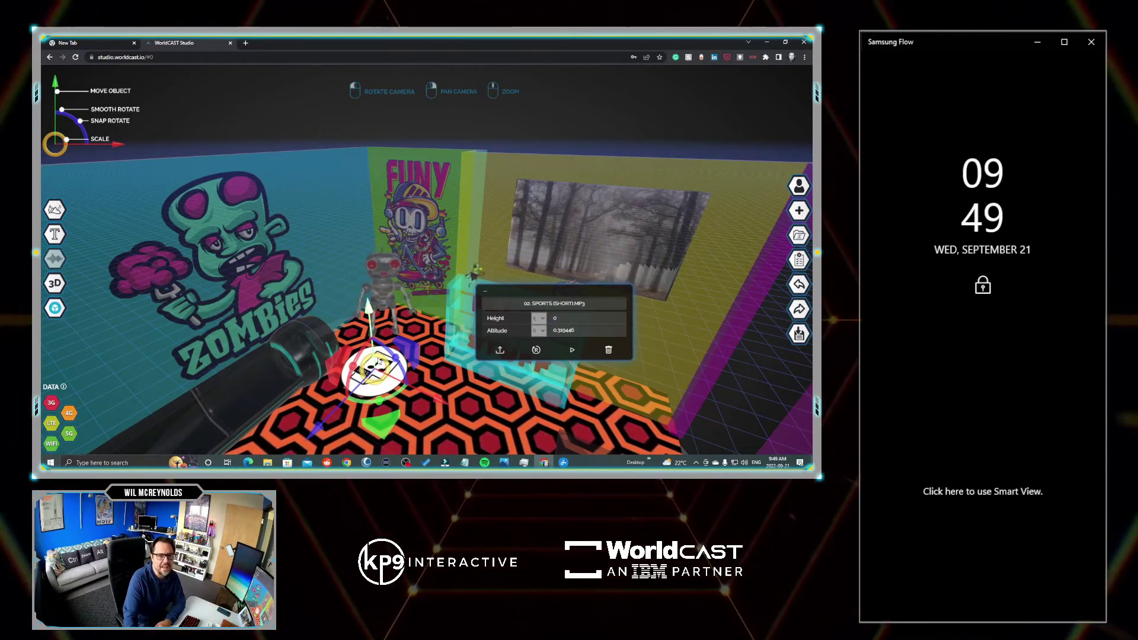
pyautogui.moveTo(379, 355); pyautogui.dragTo(403, 318)
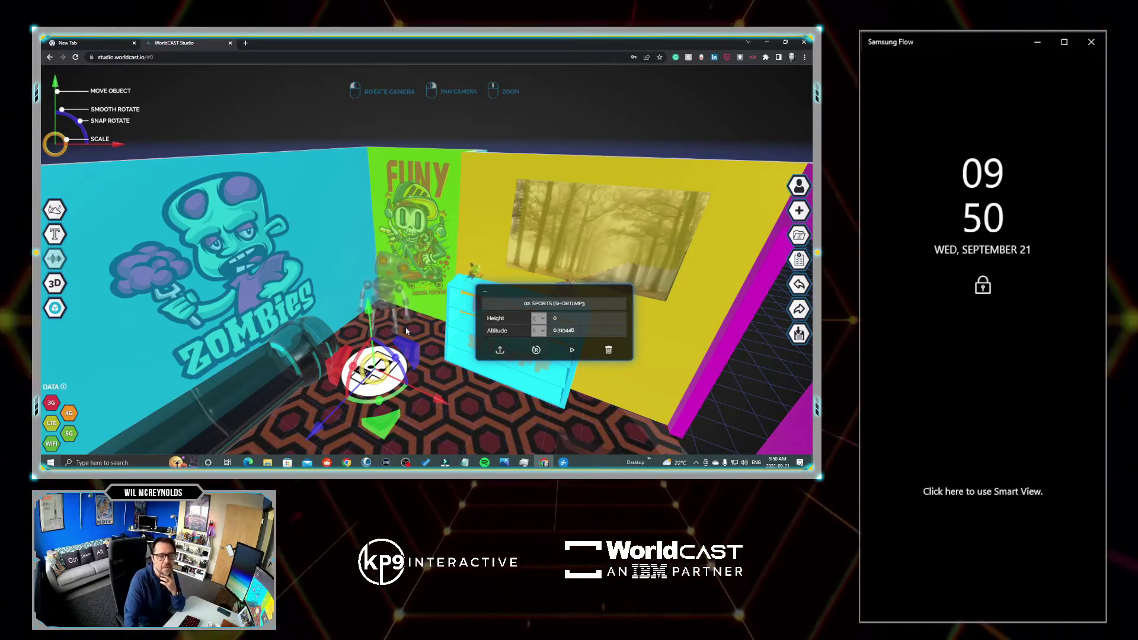
pyautogui.moveTo(406, 331); pyautogui.dragTo(431, 355)
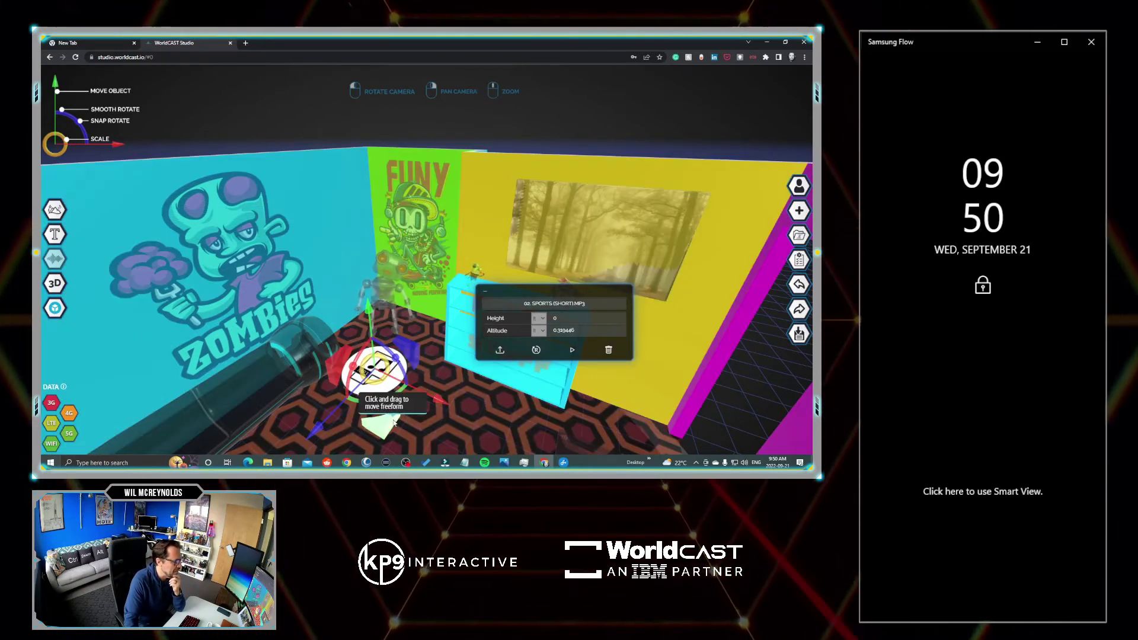
pyautogui.click(384, 379)
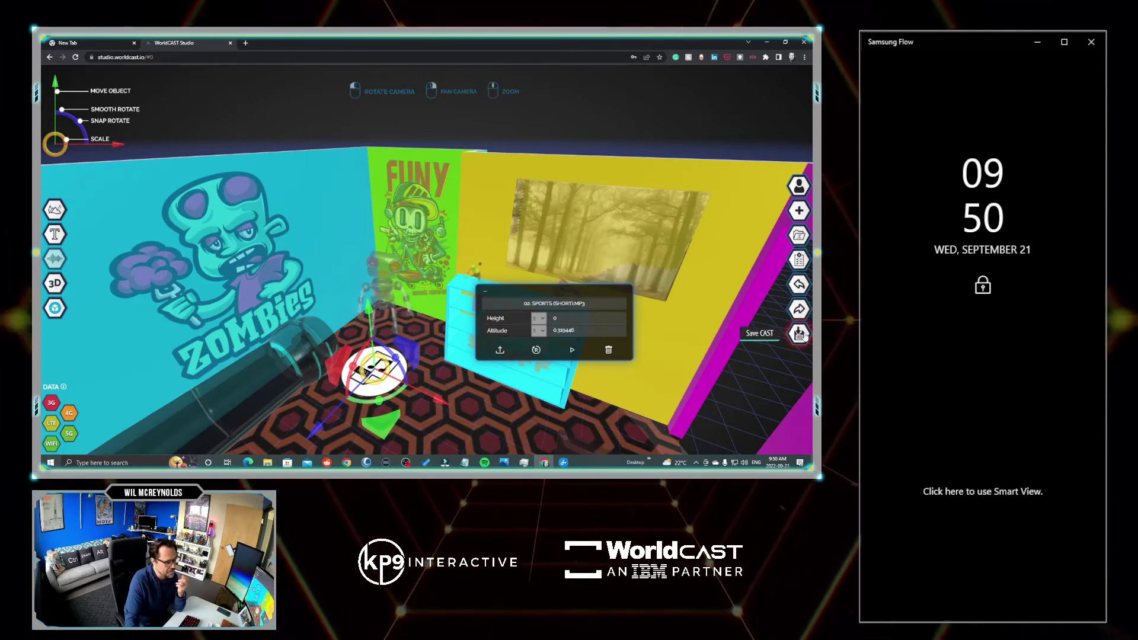
# - Save and publish the cast with the free Creator package, and return to the studio view of the room
pyautogui.click(799, 333)
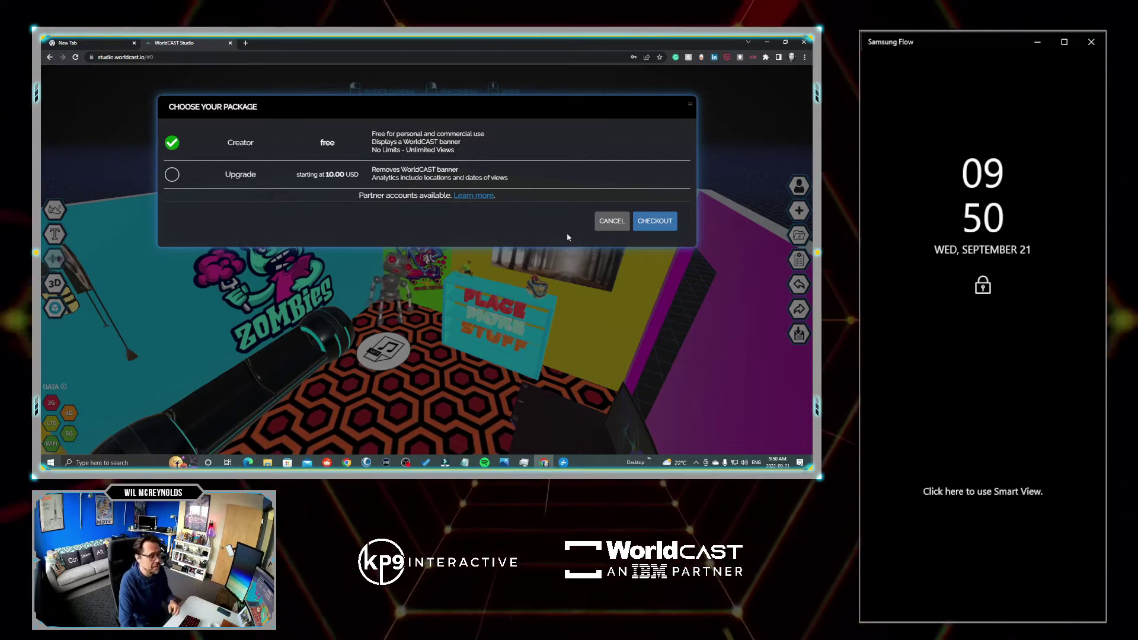
pyautogui.click(655, 223)
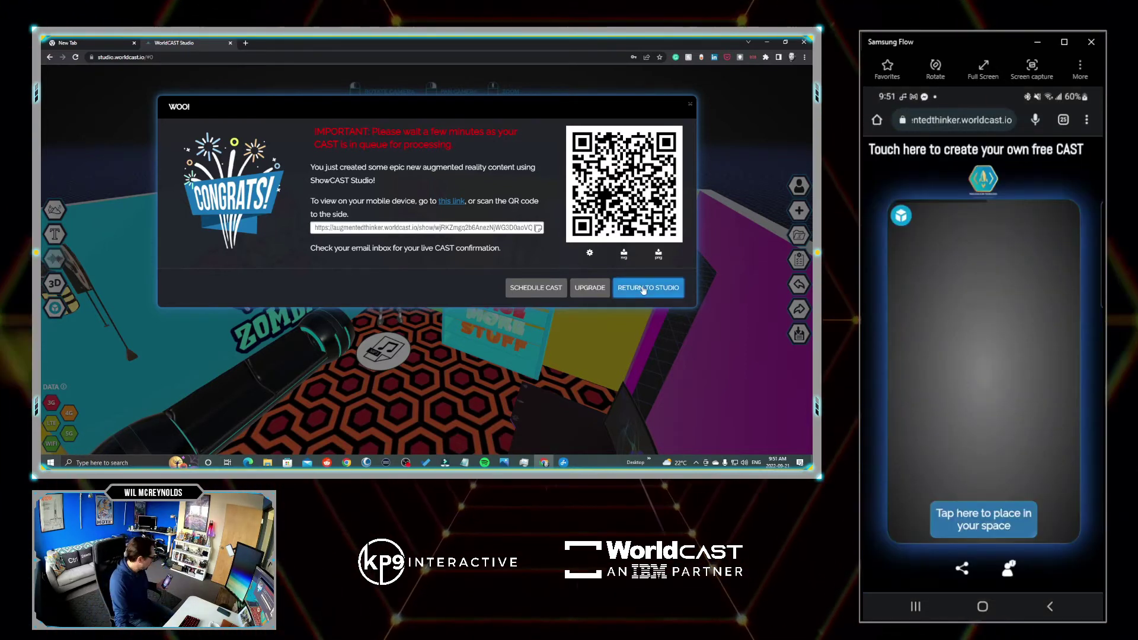
pyautogui.click(647, 287)
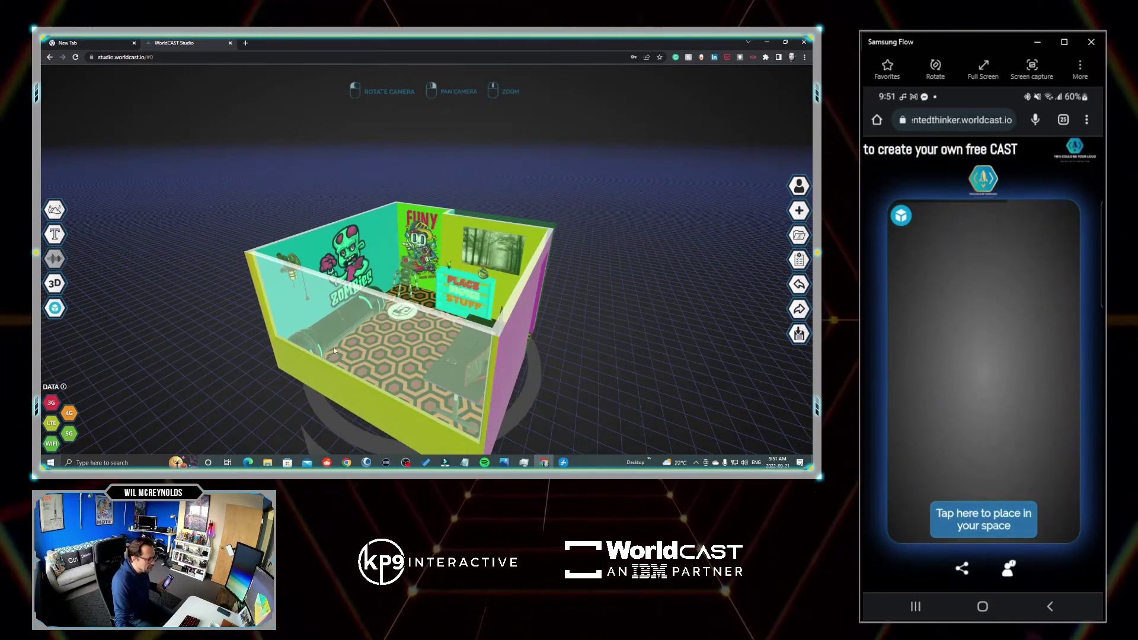
pyautogui.moveTo(318, 353); pyautogui.dragTo(298, 338)
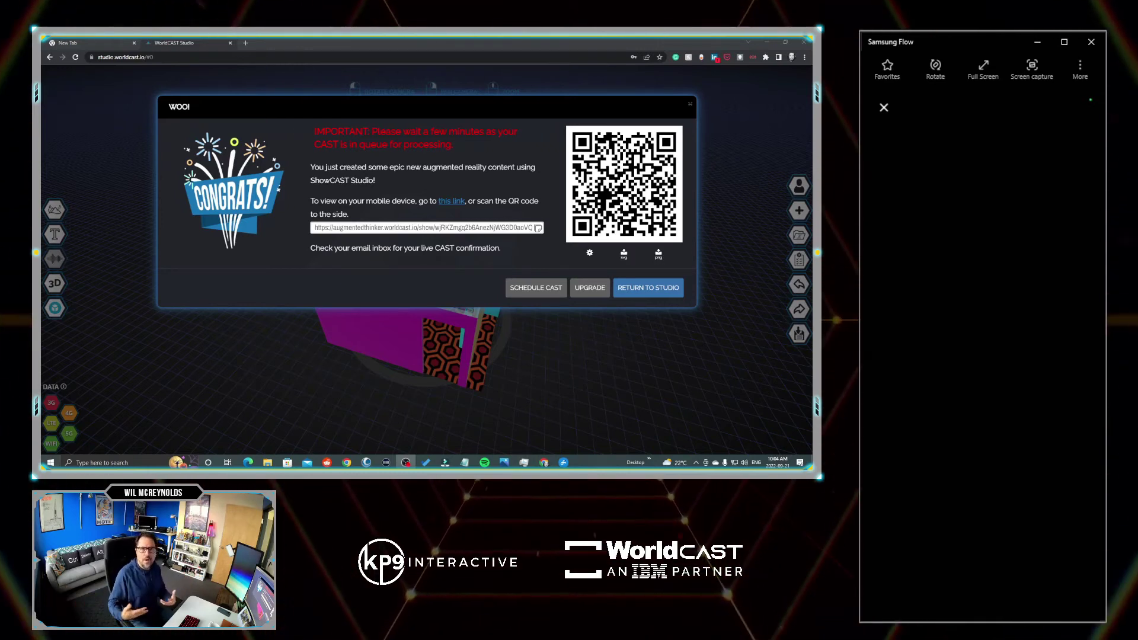
pyautogui.click(652, 288)
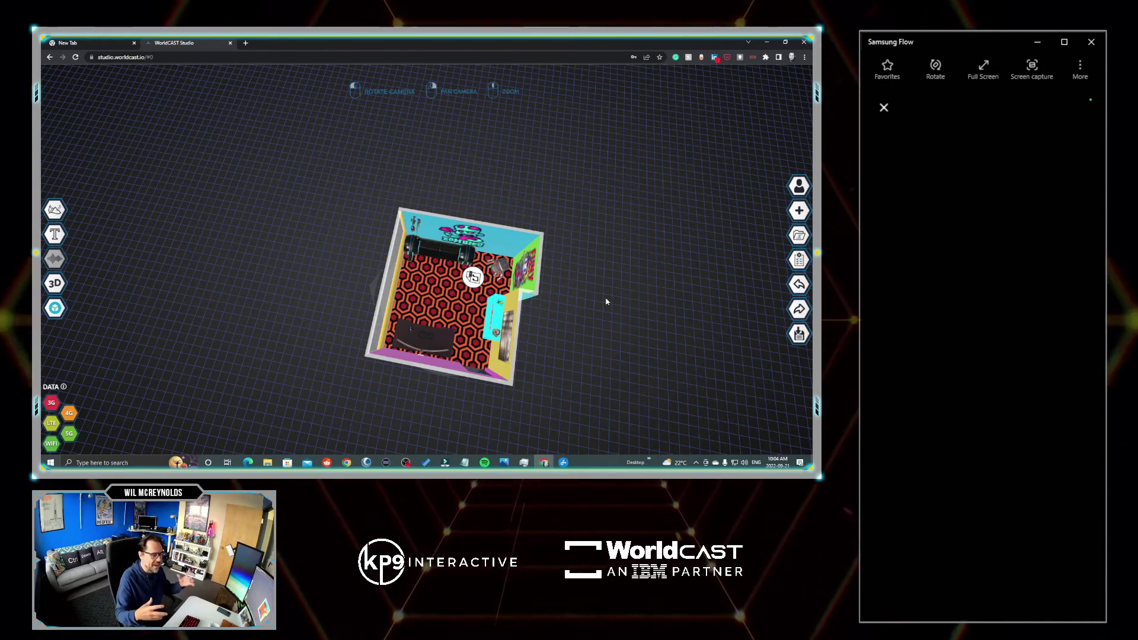
# - Try shifting the room scan sideways across the grid in the overhead view, and undo the shift
pyautogui.click(431, 288)
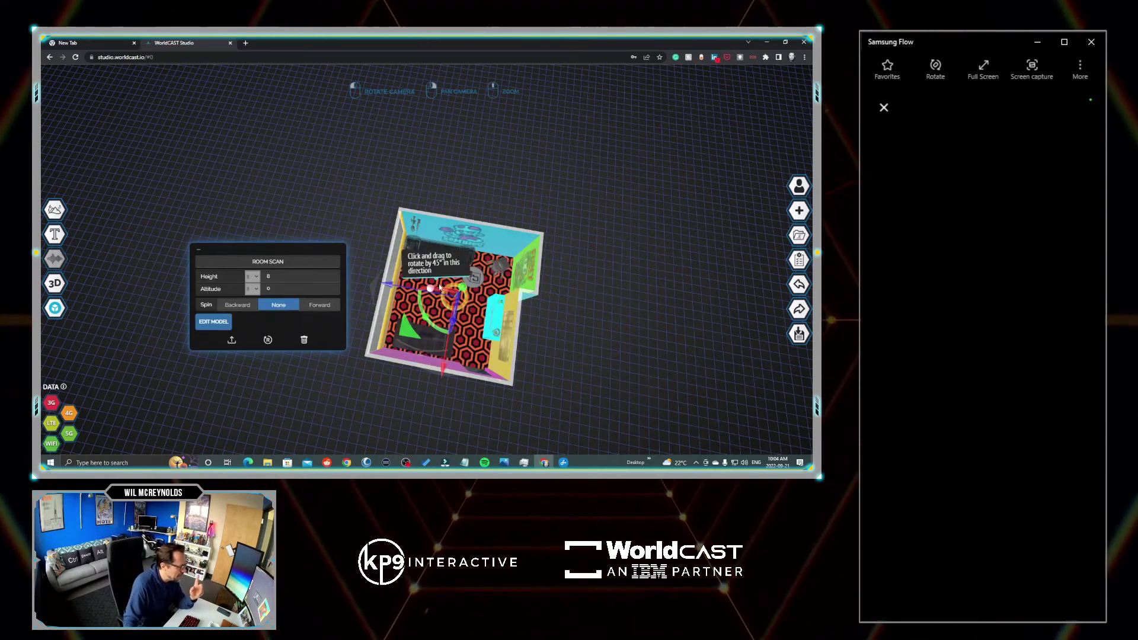
pyautogui.moveTo(388, 286); pyautogui.dragTo(439, 297)
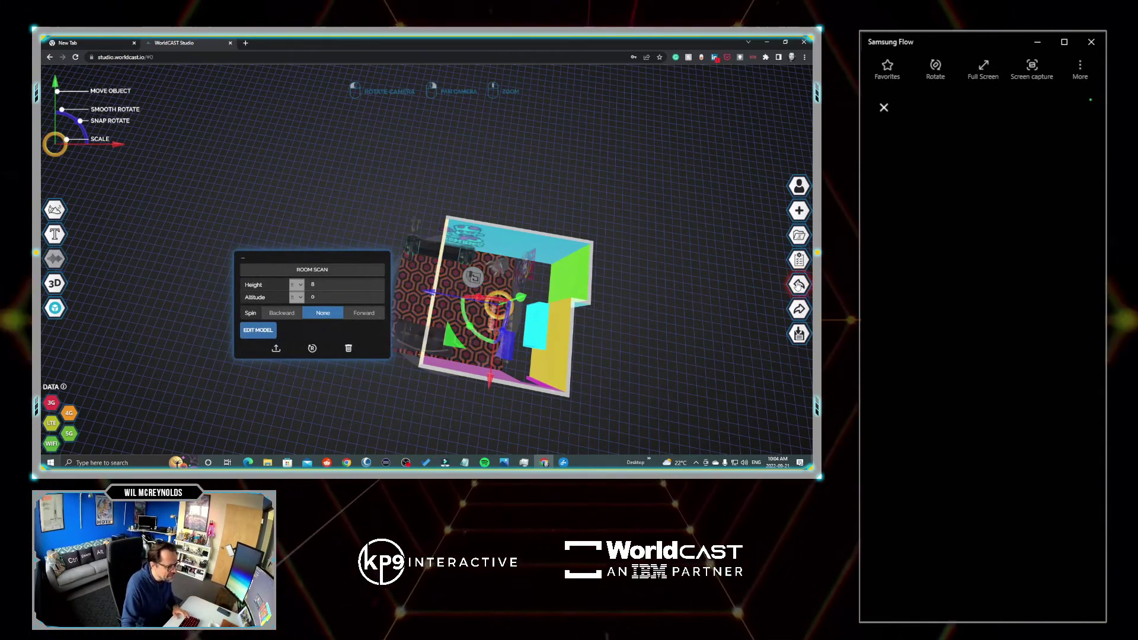
pyautogui.click(798, 285)
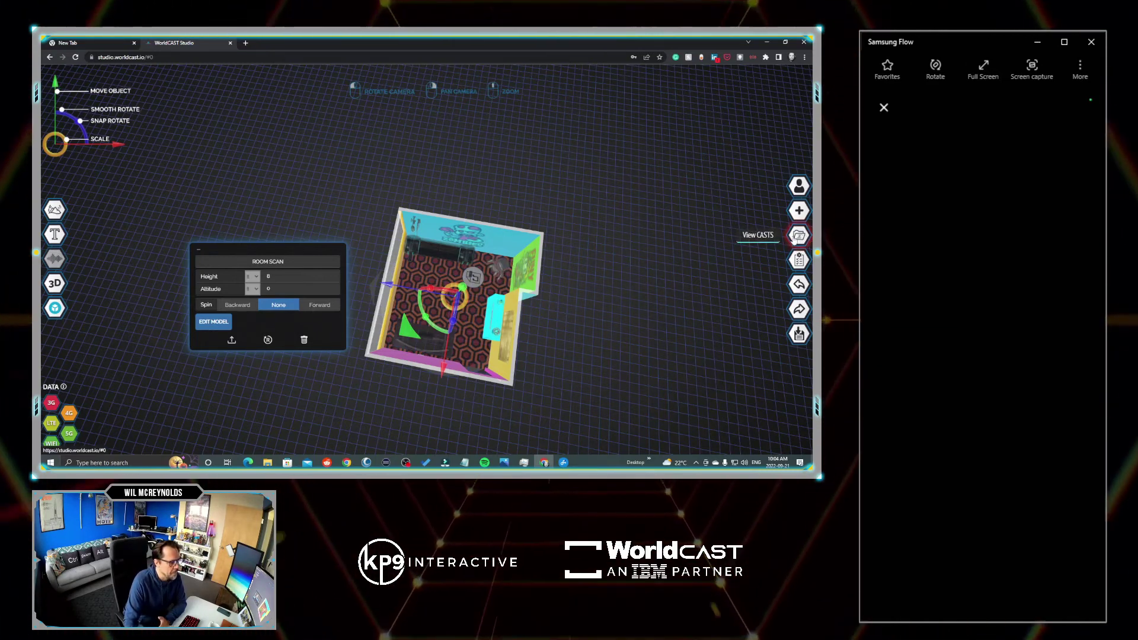
# - Open the Room Replacement cast properties, check the unit options for the cast size, and close them without updating
pyautogui.click(797, 237)
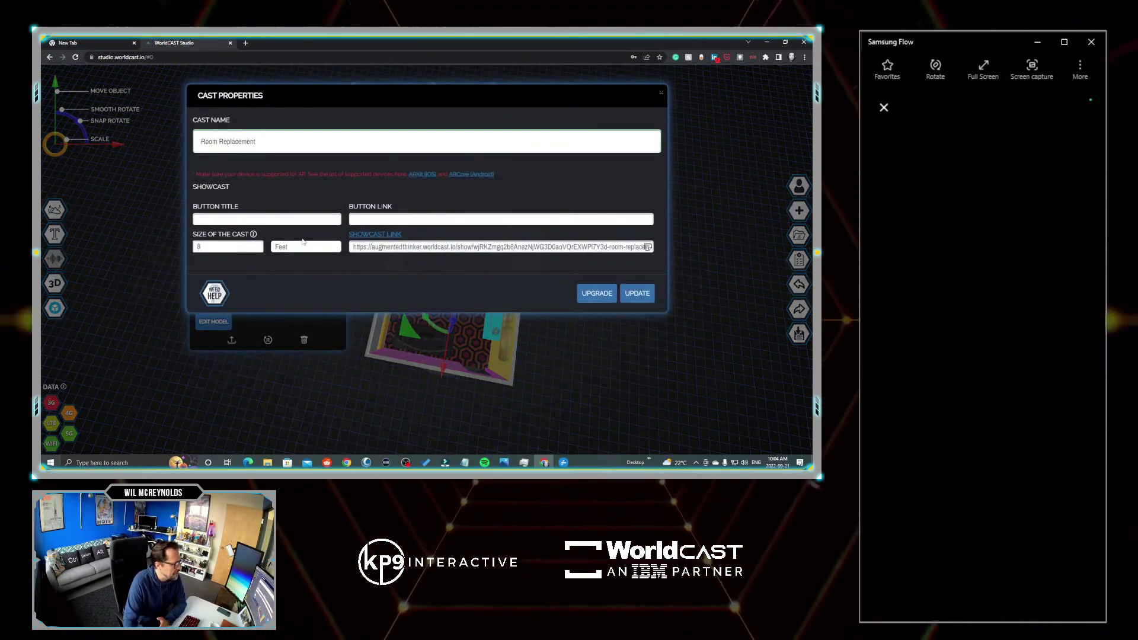
pyautogui.click(308, 244)
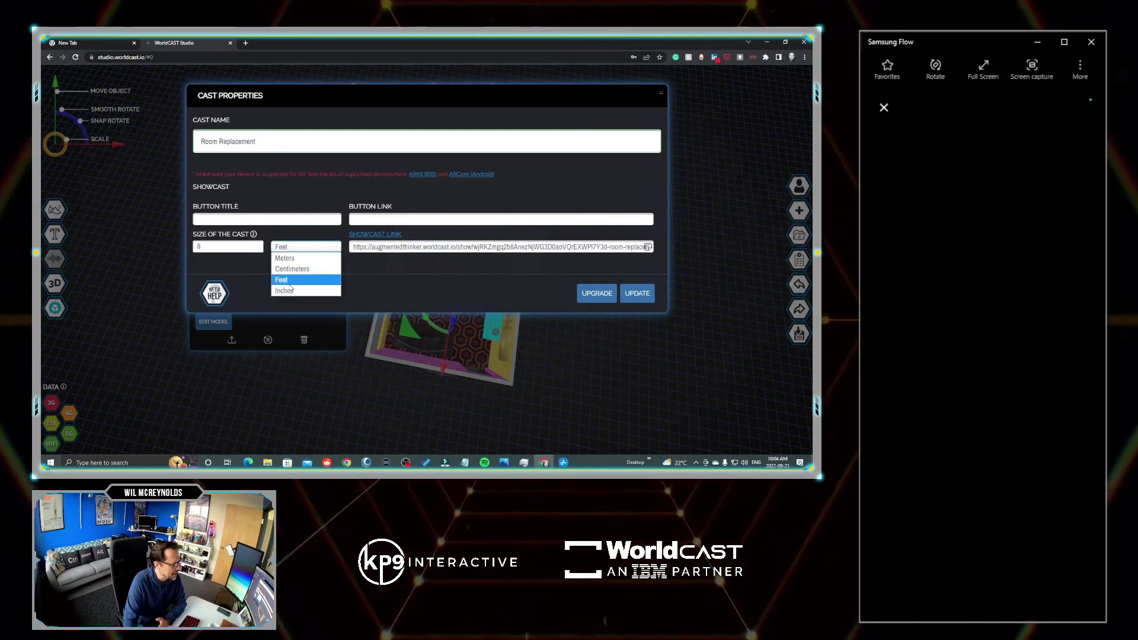
pyautogui.click(572, 277)
pyautogui.click(617, 332)
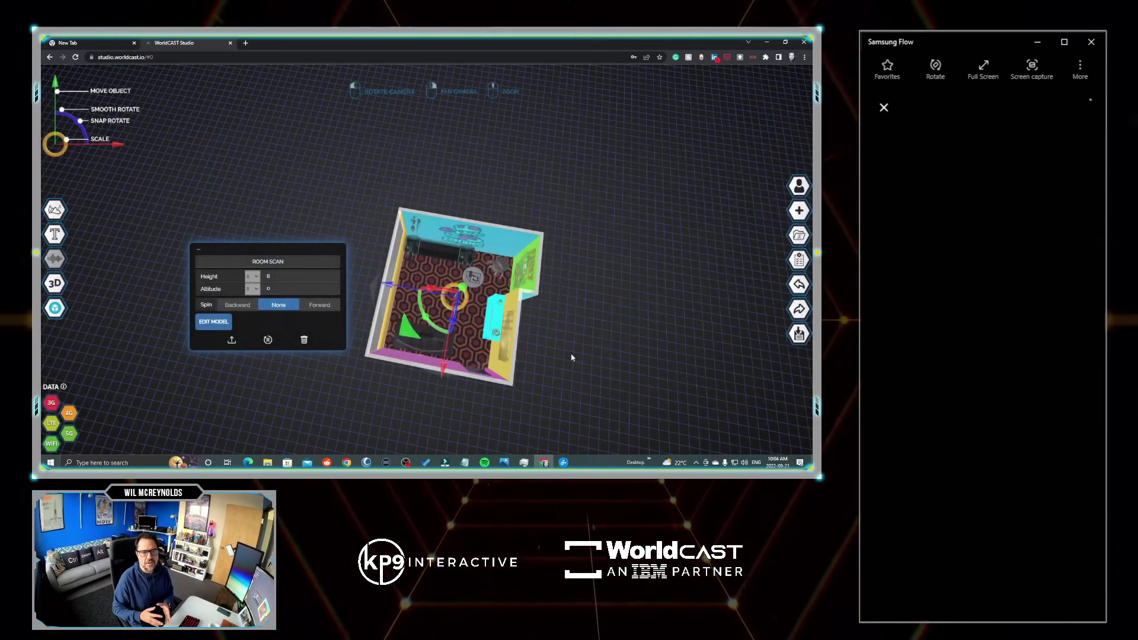